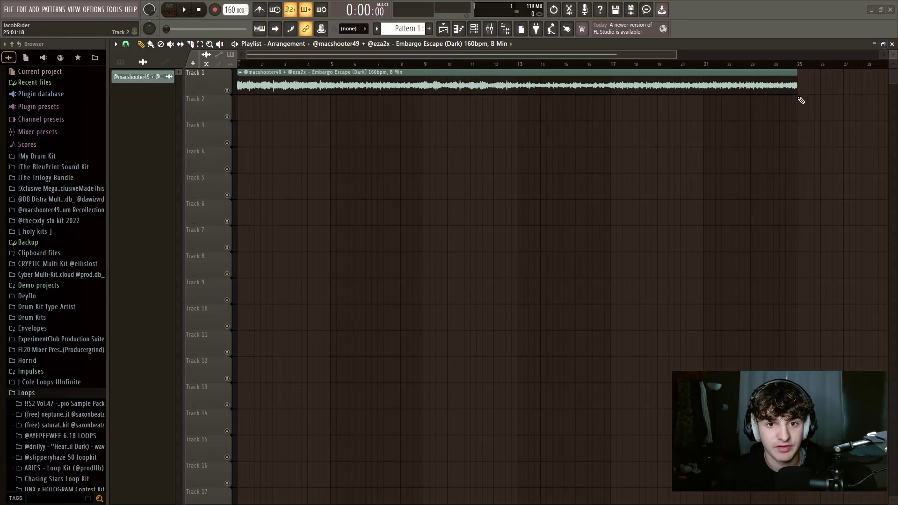
- Load the Portal effect into slot 6 of mixer Insert 1, where the melody sample is routed
double_click(402, 87)
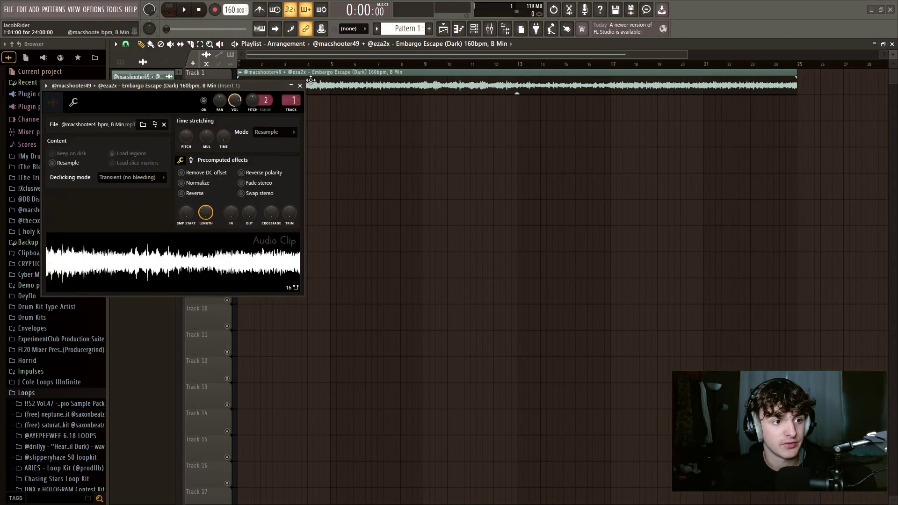
click(300, 86)
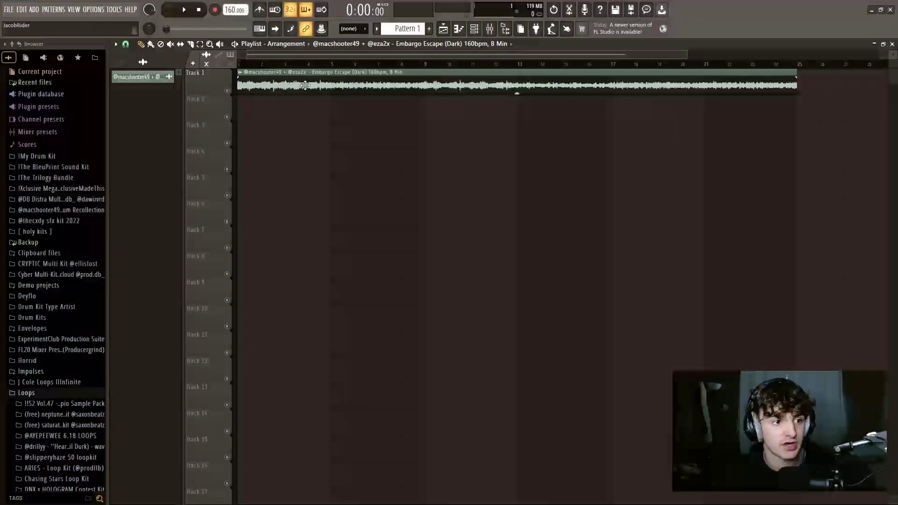
click(489, 29)
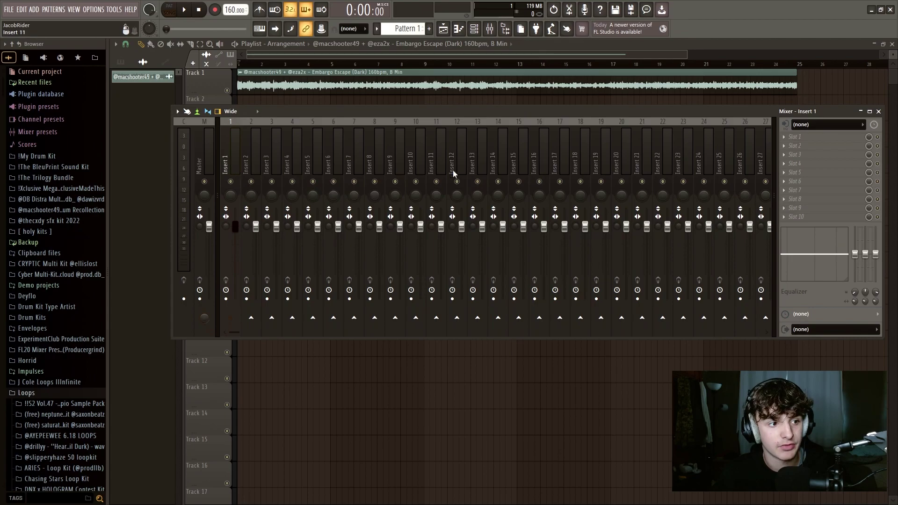
click(796, 181)
click(664, 353)
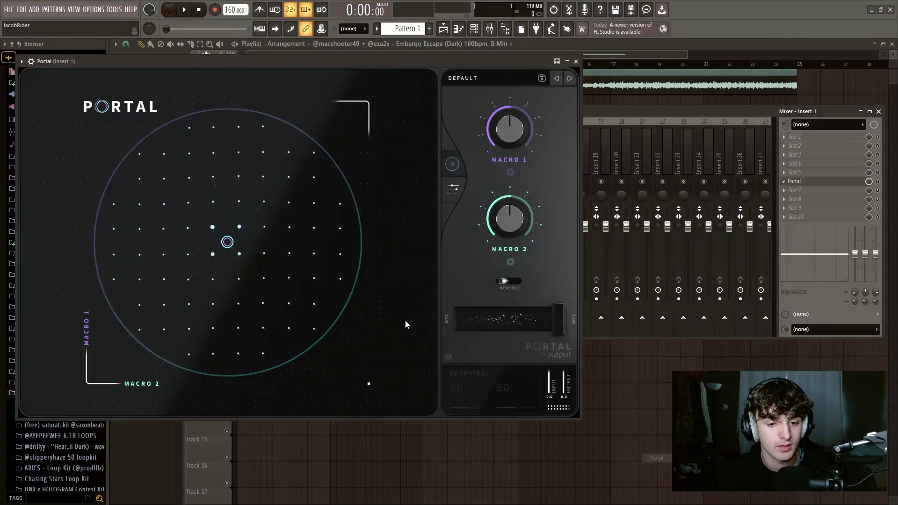
- Try several Portal presets on the sample, including Starlord, Crystal, May and Lofi
scroll(194, 305, down, 5)
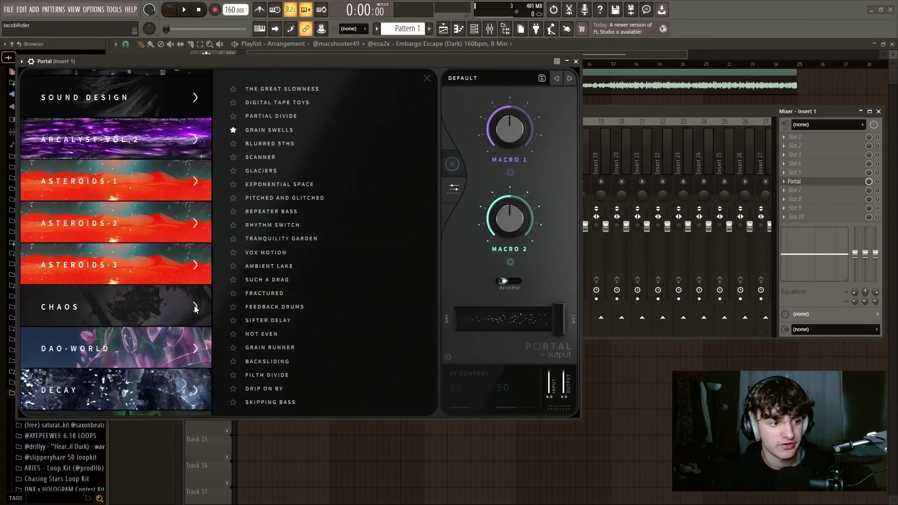
click(167, 265)
click(282, 271)
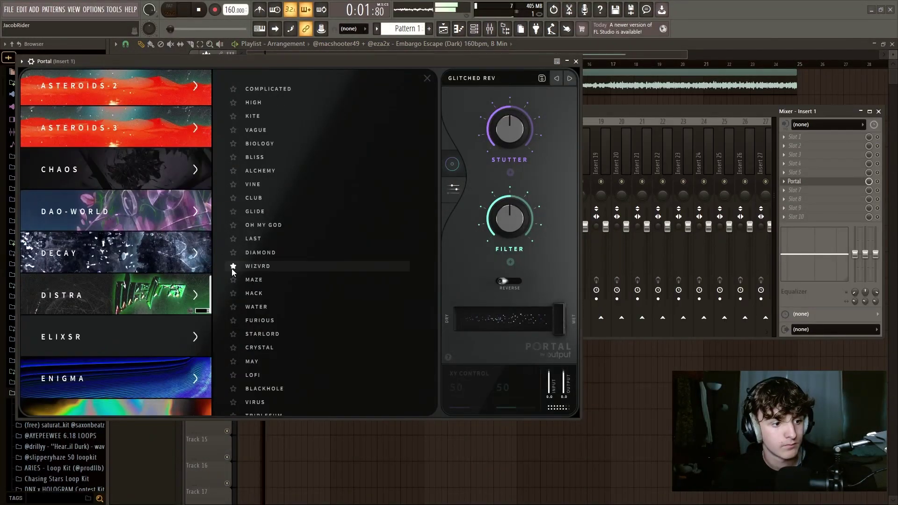
click(263, 280)
scroll(263, 282, down, 2)
click(280, 231)
click(286, 245)
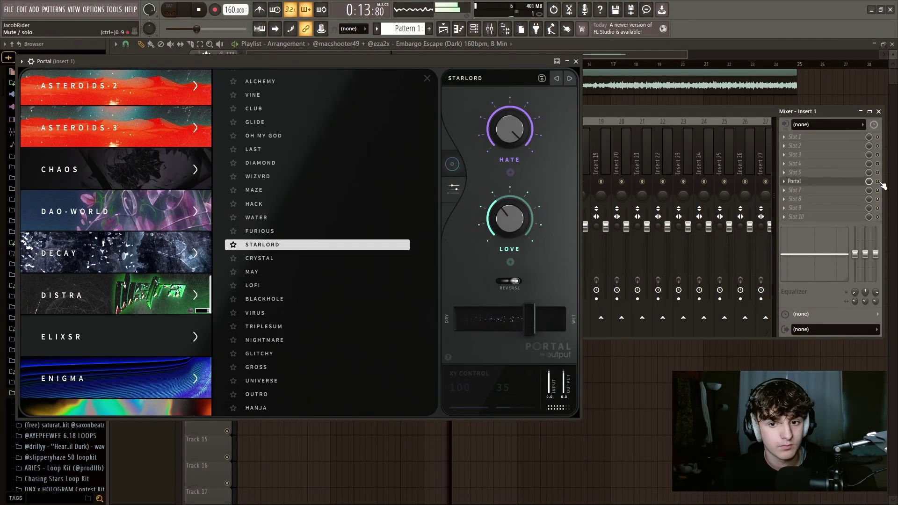
click(279, 259)
click(288, 272)
click(283, 285)
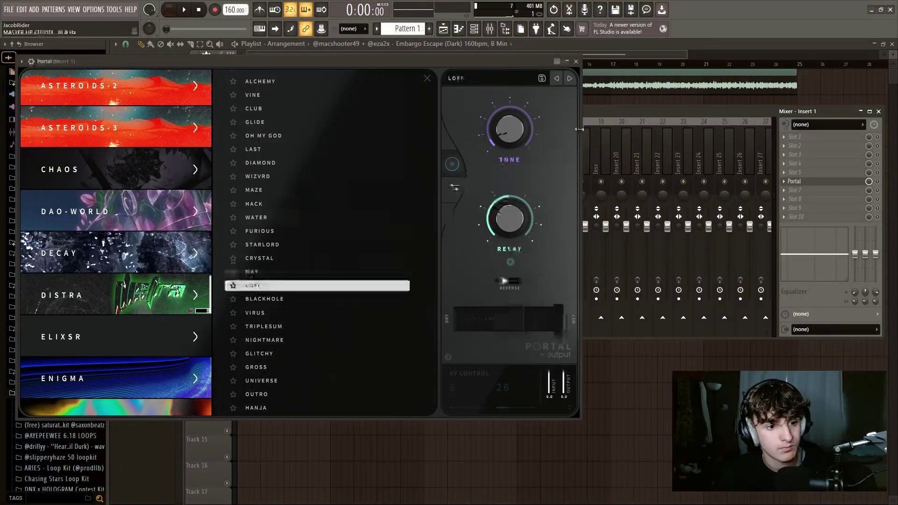
click(22, 61)
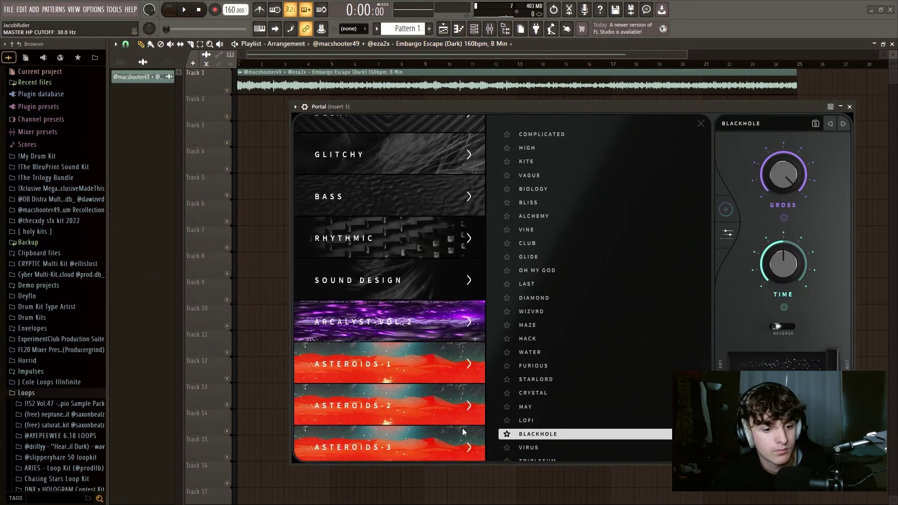
- Play the sample and try Portal presets from the Entropia bank, including Stain, Ascention and Shadows
key(space)
scroll(538, 358, down, 3)
scroll(461, 359, down, 10)
click(458, 370)
click(538, 284)
click(462, 322)
click(553, 312)
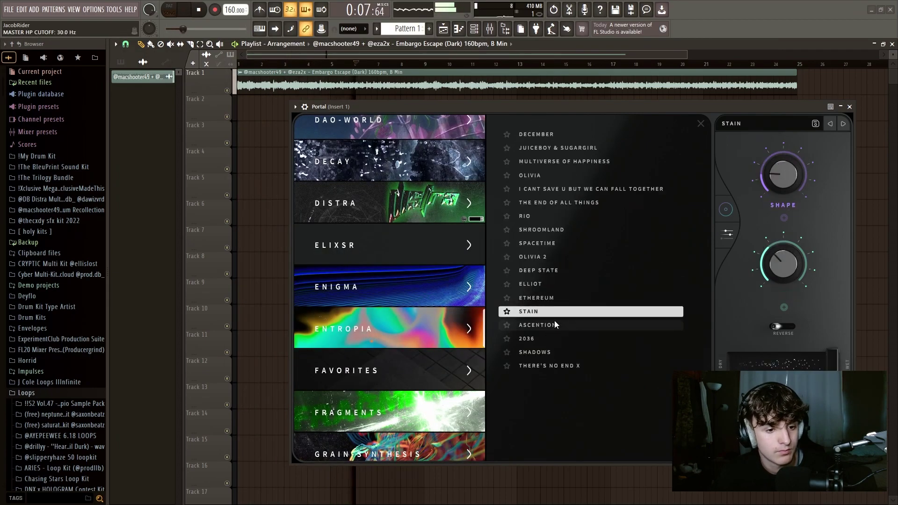
click(552, 325)
click(574, 351)
click(573, 365)
- Load Portal's Outrageous preset from the Grain-Textures bank on Insert 1 and close the effect and mixer windows
scroll(421, 369, down, 6)
click(449, 224)
click(551, 244)
click(548, 230)
click(545, 216)
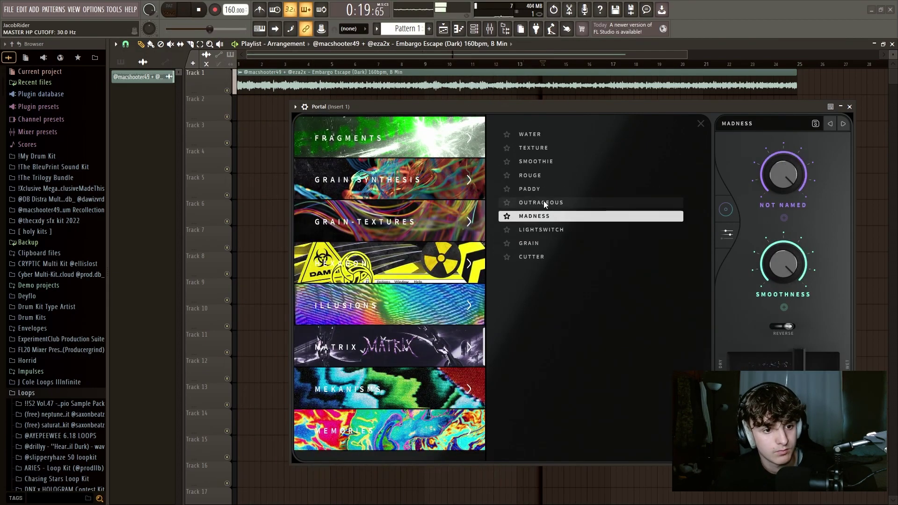
click(543, 203)
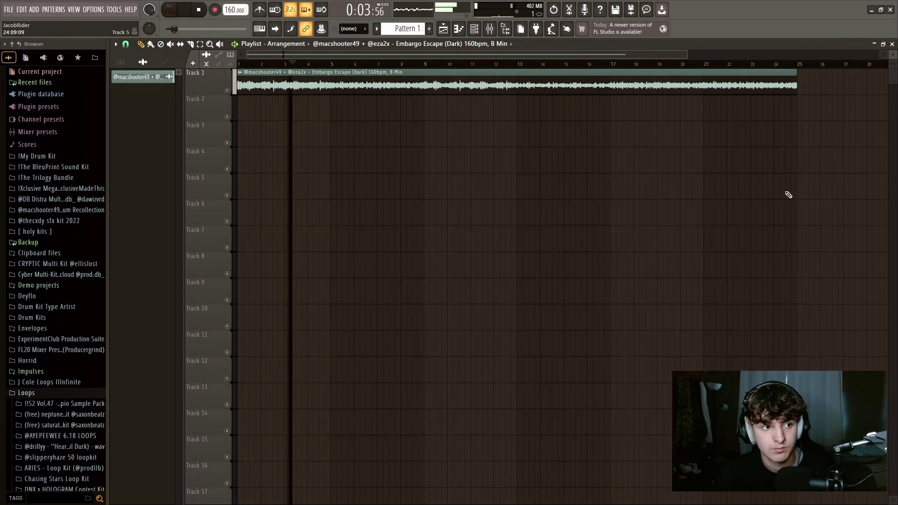
key(F9)
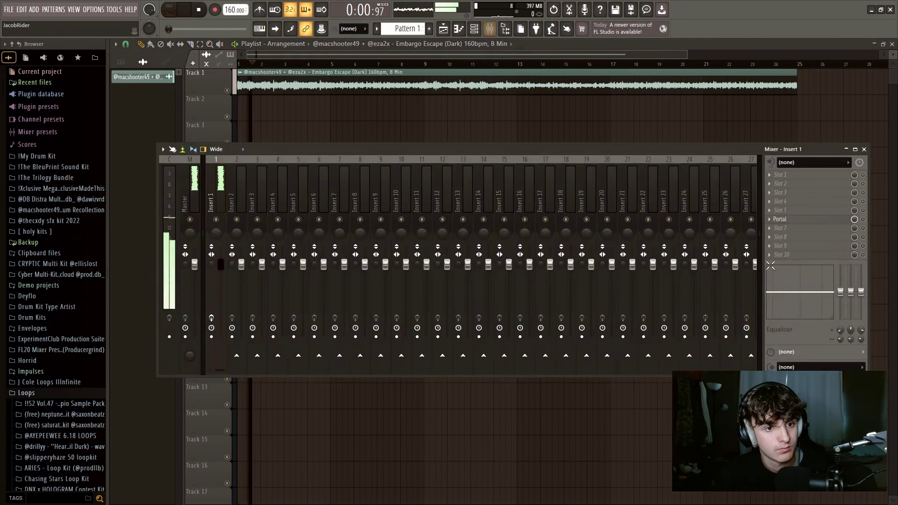
click(834, 220)
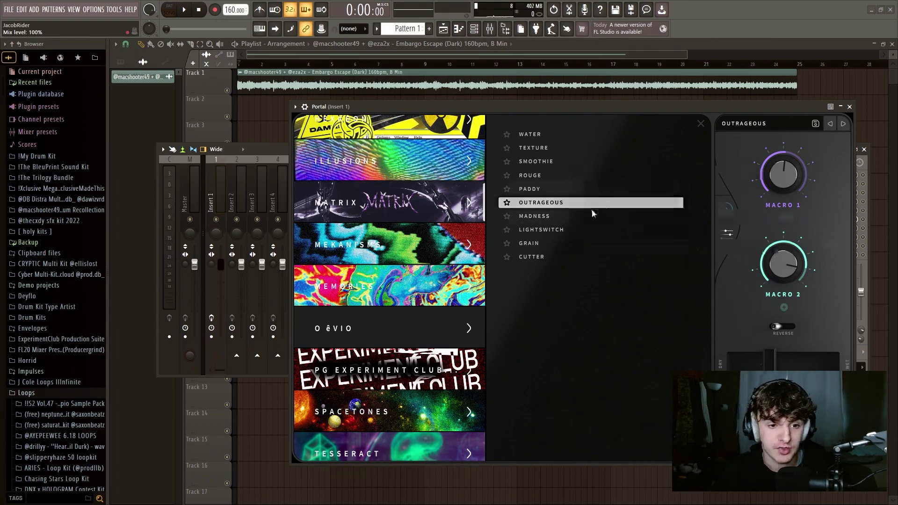
click(849, 107)
click(864, 149)
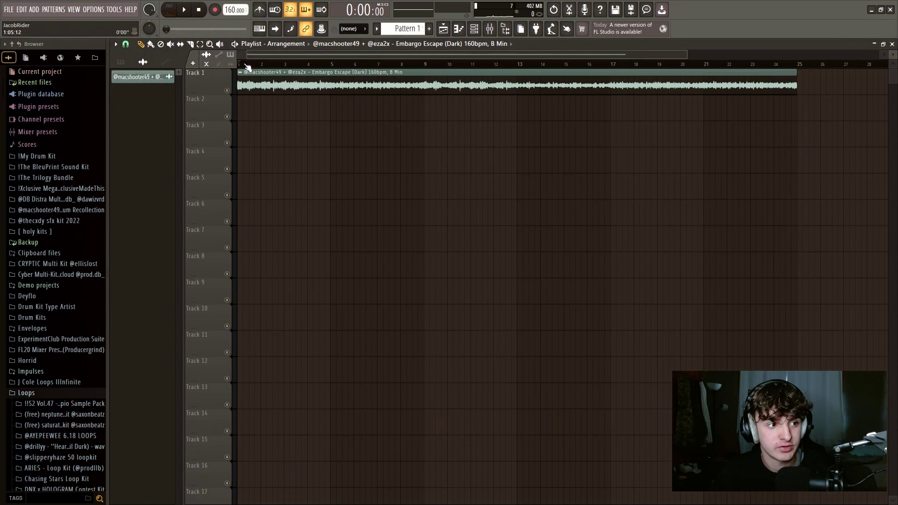
- Play back the processed sample and set Portal's mix level on Insert 1 to 51%
key(space)
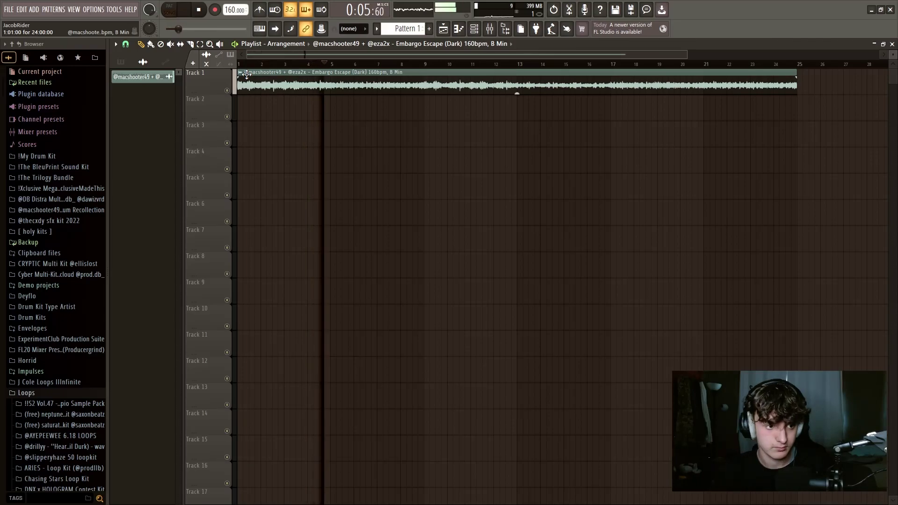
key(space)
key(F9)
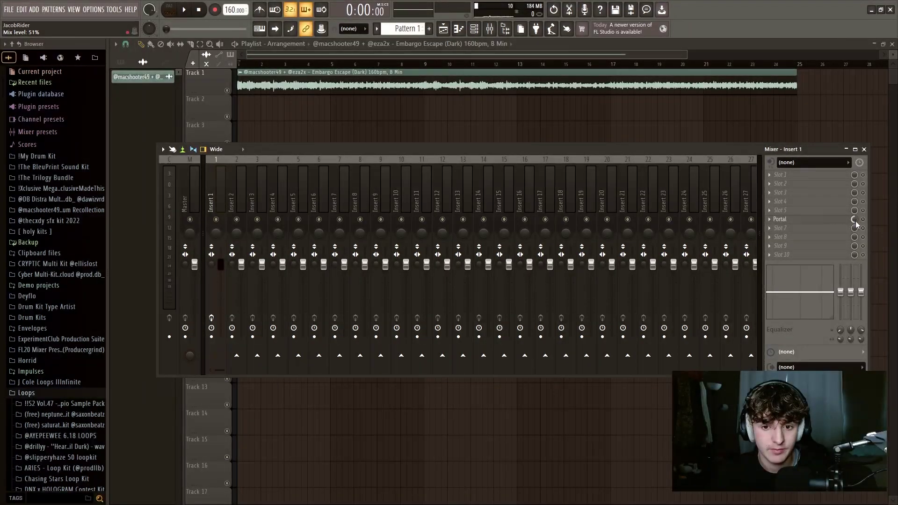
key(F9)
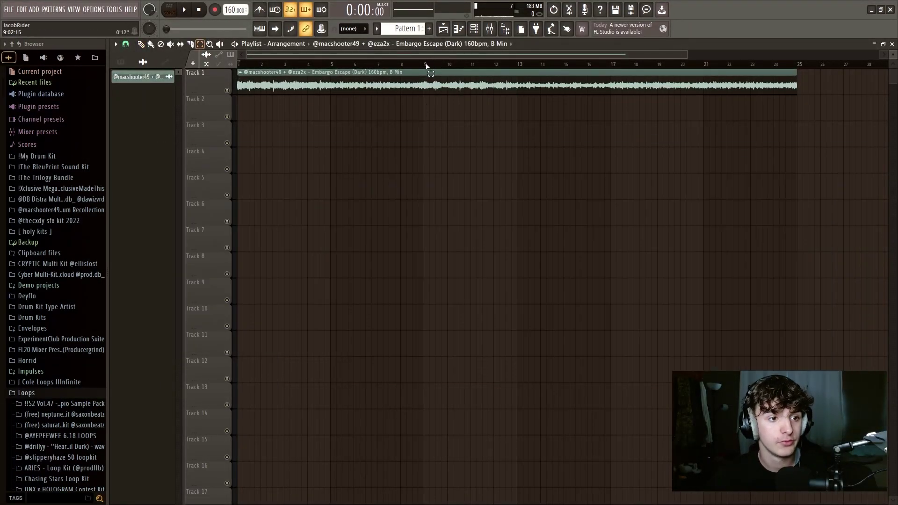
- Select bars 1 to 8 of the playlist and fill them with two four-bar Pattern 1 clips on Track 2
drag(427, 64, 240, 69)
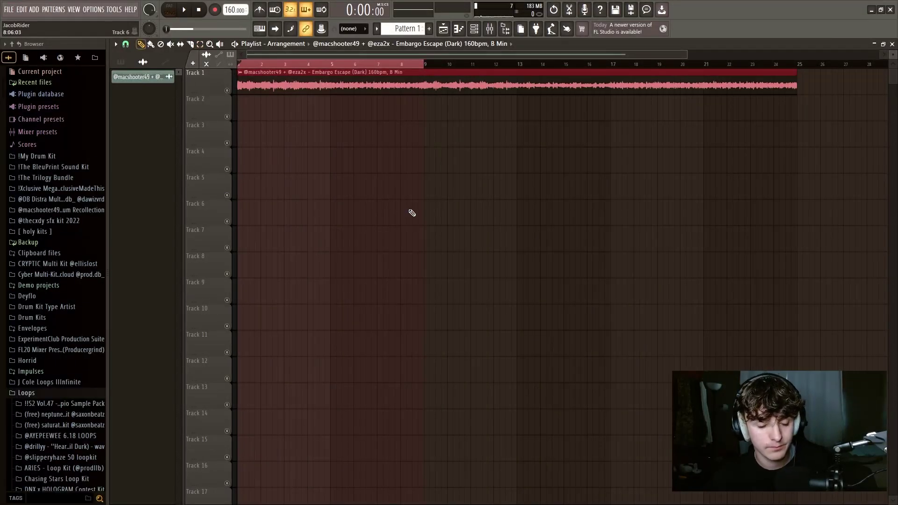
click(405, 30)
click(253, 107)
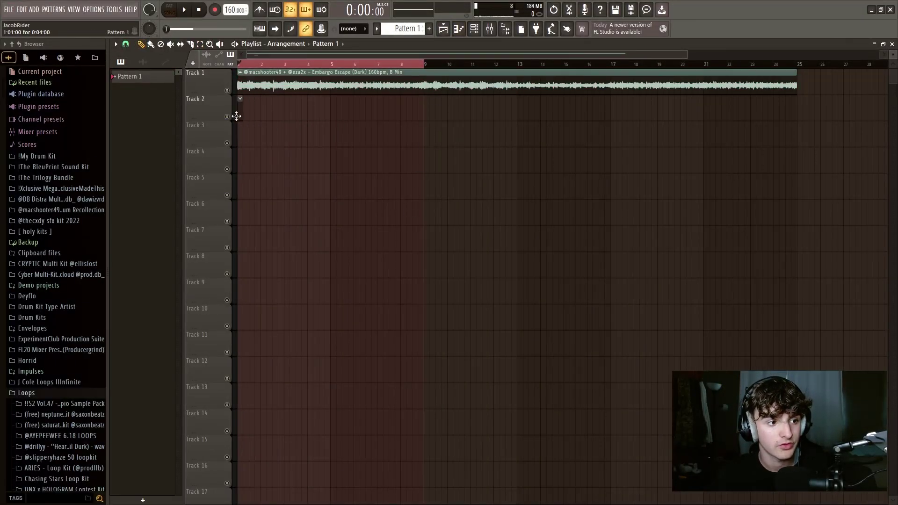
drag(241, 109, 377, 114)
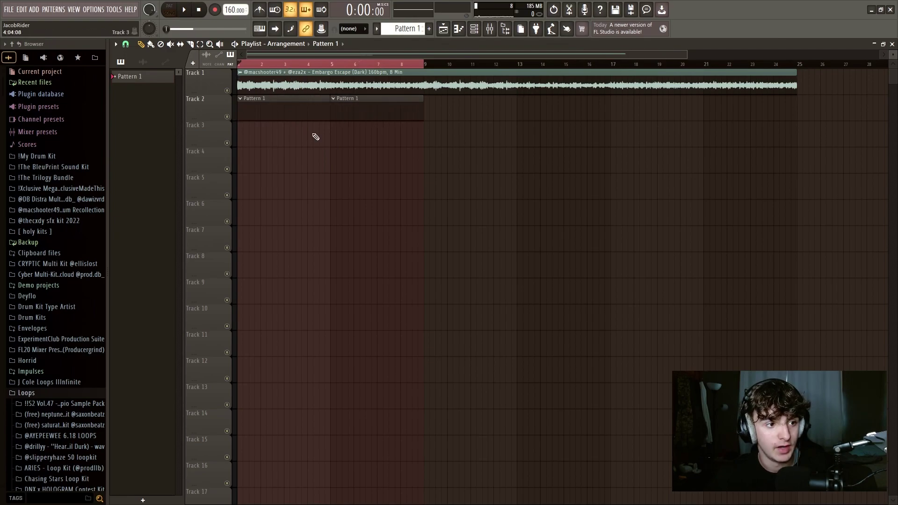
click(476, 32)
click(477, 31)
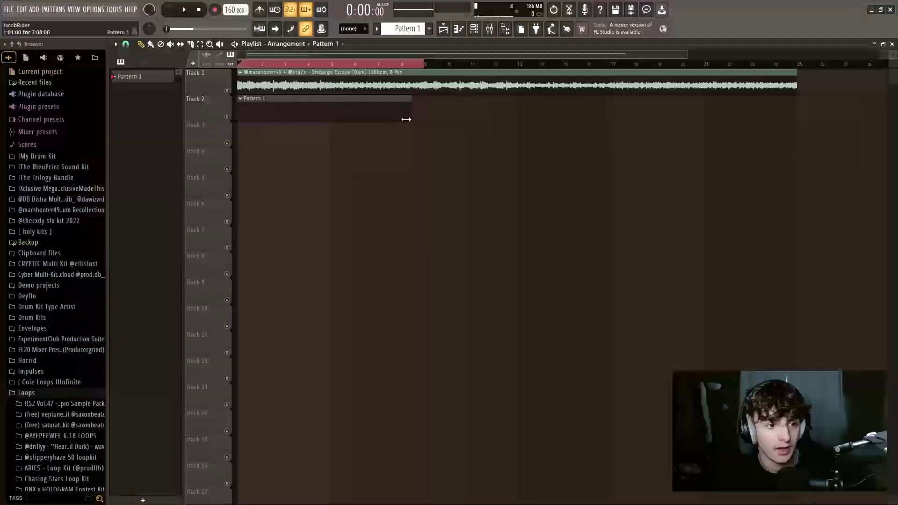
mouse_move(421, 113)
mouse_down()
mouse_move(327, 110)
mouse_move(422, 111)
mouse_up()
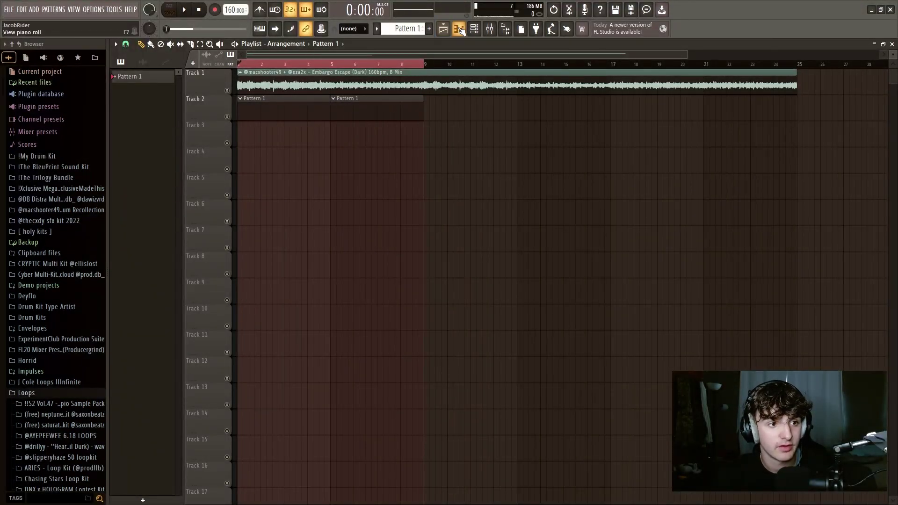
- Add the Cool Spinz 808, the Bandz clap and the basic hi-hat from !My Drum Kit to the channel rack
click(473, 30)
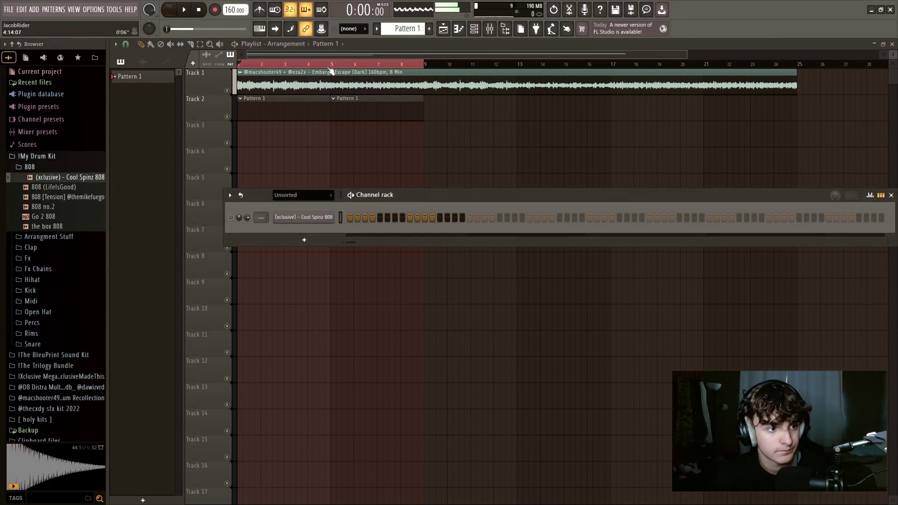
click(46, 167)
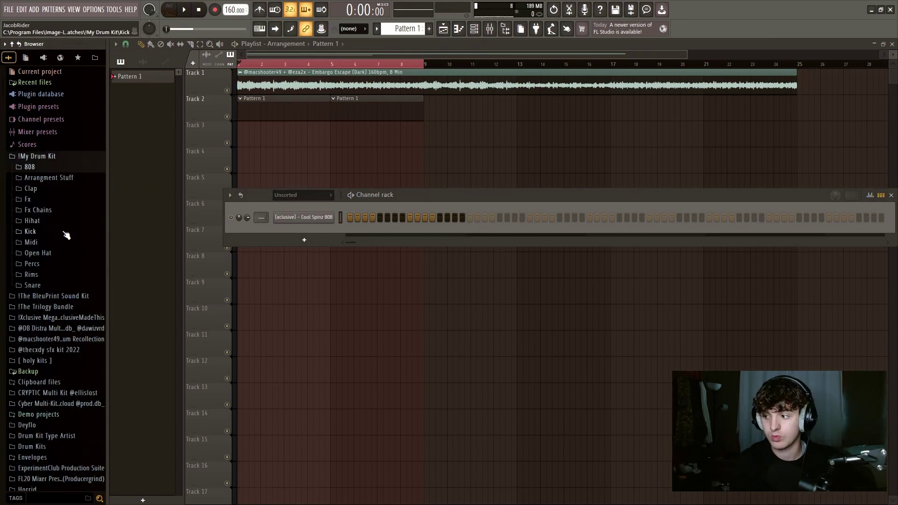
click(38, 188)
key(space)
click(44, 209)
drag(44, 199, 141, 226)
drag(140, 227, 301, 238)
key(space)
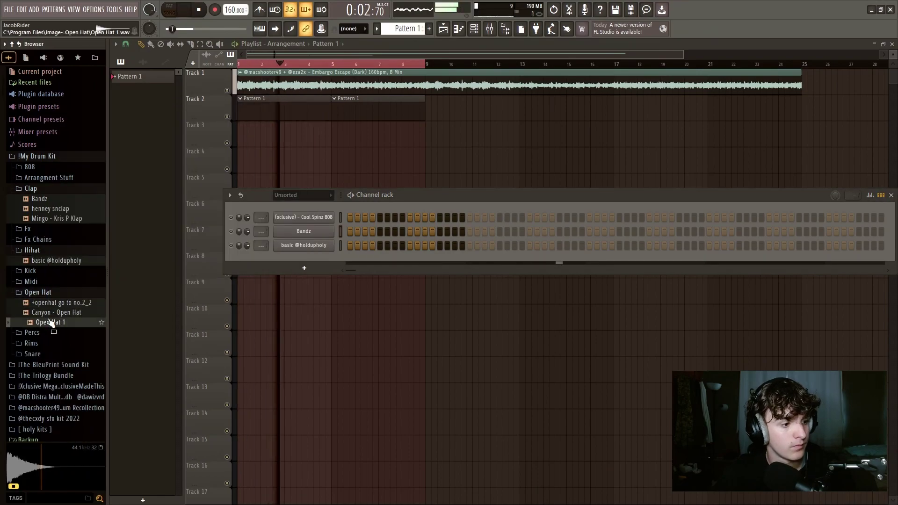
- Add the Orange and iUseThisFor snares from the Cyber Multi-Kit, and place Bandz and Orange snare hits on step 9
click(53, 178)
click(43, 225)
click(37, 255)
click(50, 267)
click(39, 316)
click(38, 317)
click(40, 329)
click(43, 361)
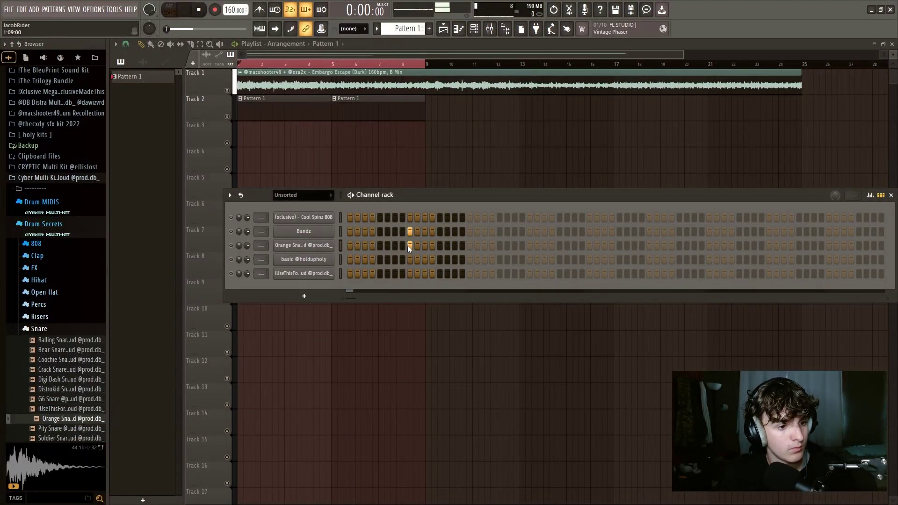
- Add the Beamed OH open hat from the Cyber Multi-Kit to the channel rack
click(39, 328)
click(42, 305)
click(44, 404)
scroll(52, 374, down, 4)
click(57, 335)
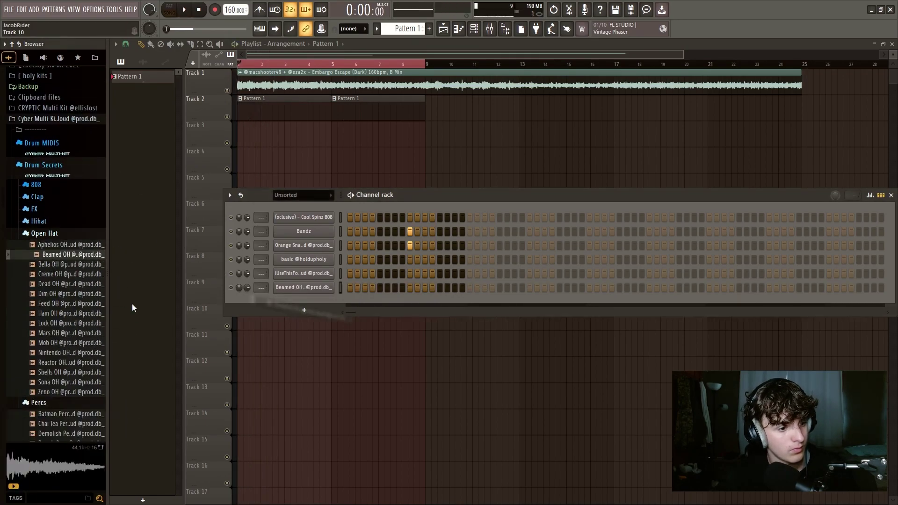
- Add the Krispy OH open hat from the Distra Drumkit to the channel rack
scroll(60, 226, up, 10)
scroll(52, 382, down, 5)
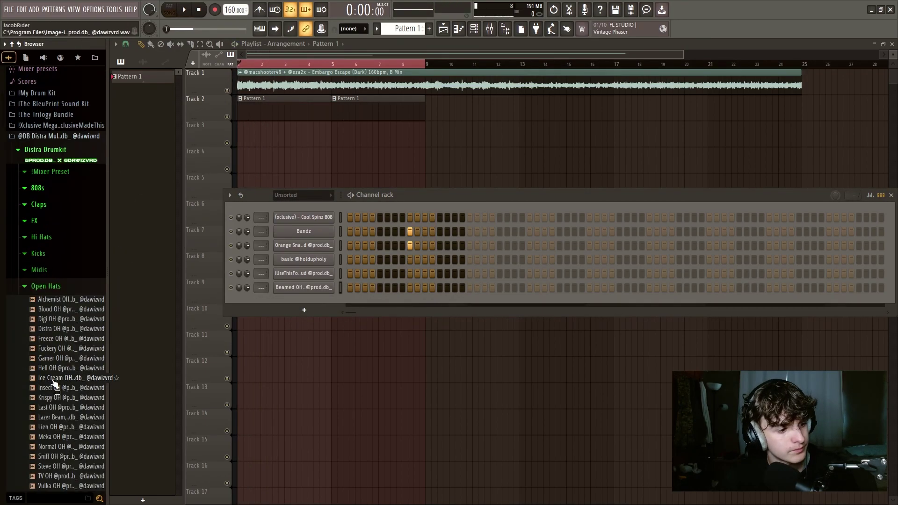
drag(52, 398, 245, 290)
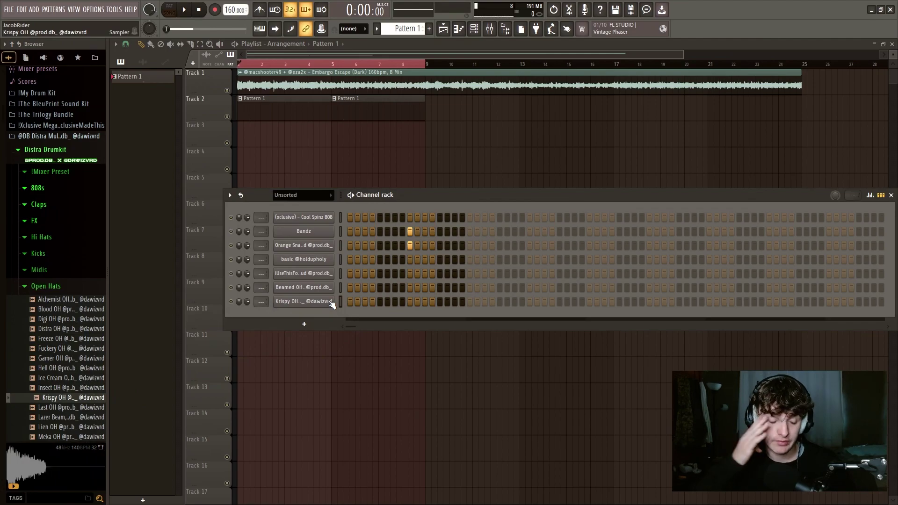
- Open and audition the samples of the Cool Spinz 808, Bandz clap and Orange snare channels
click(410, 233)
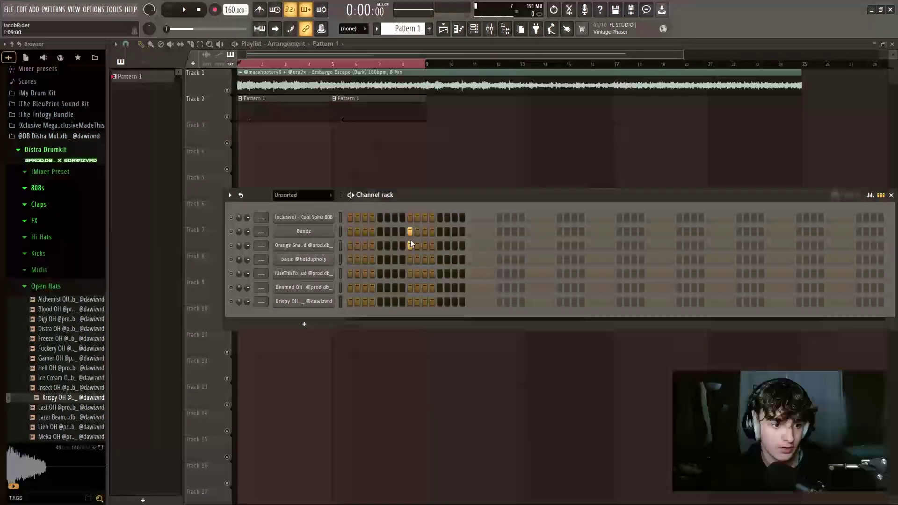
click(410, 246)
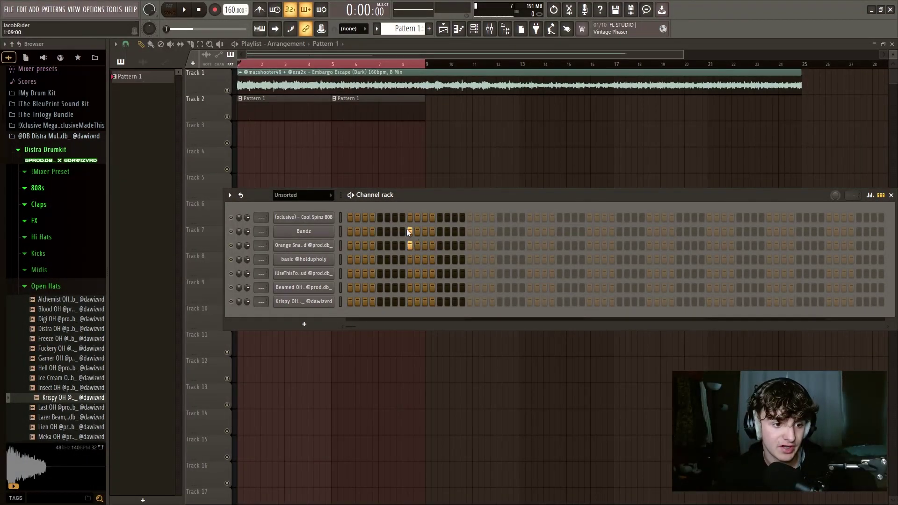
click(318, 218)
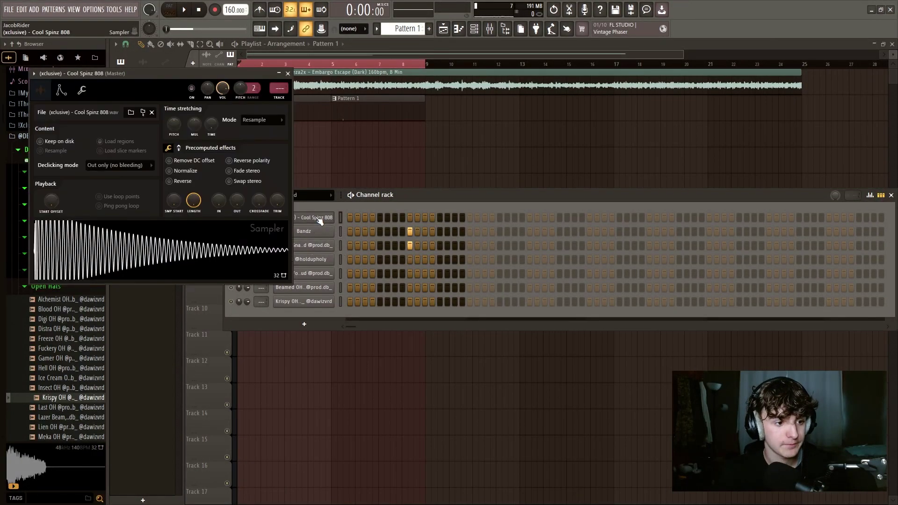
click(167, 257)
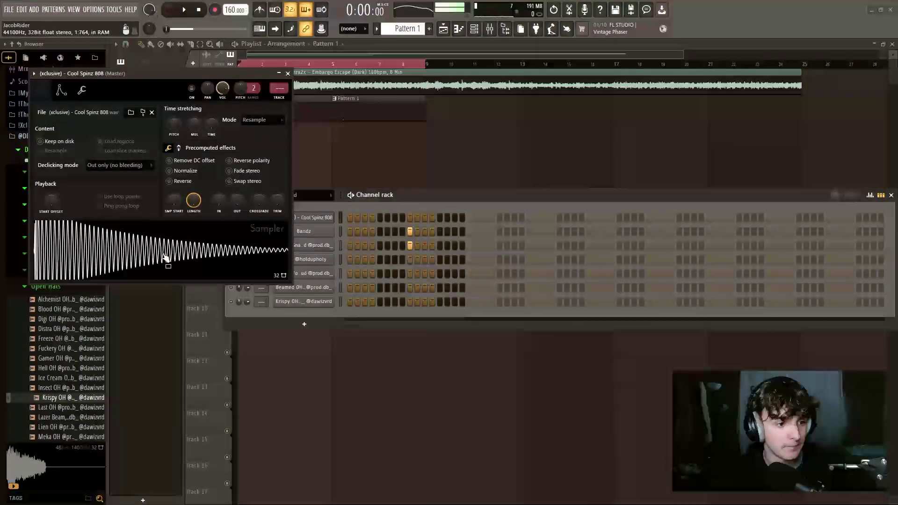
click(305, 232)
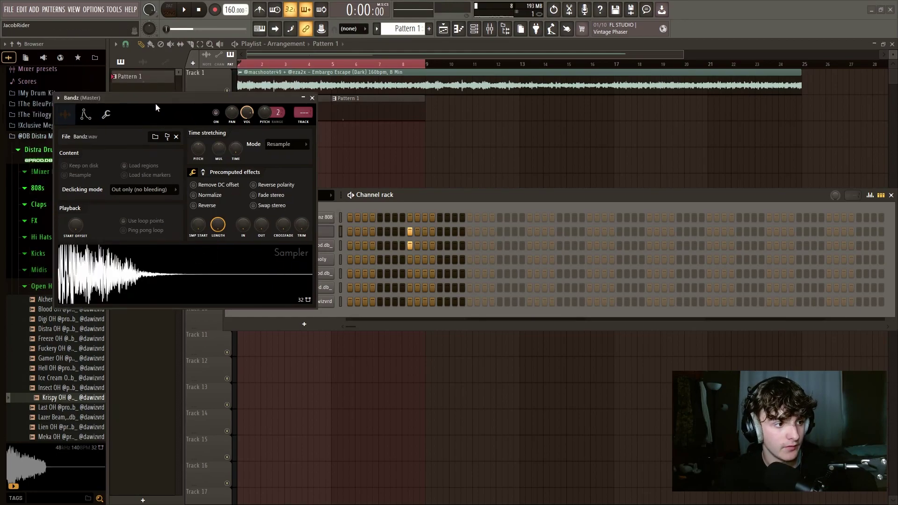
drag(152, 97, 126, 80)
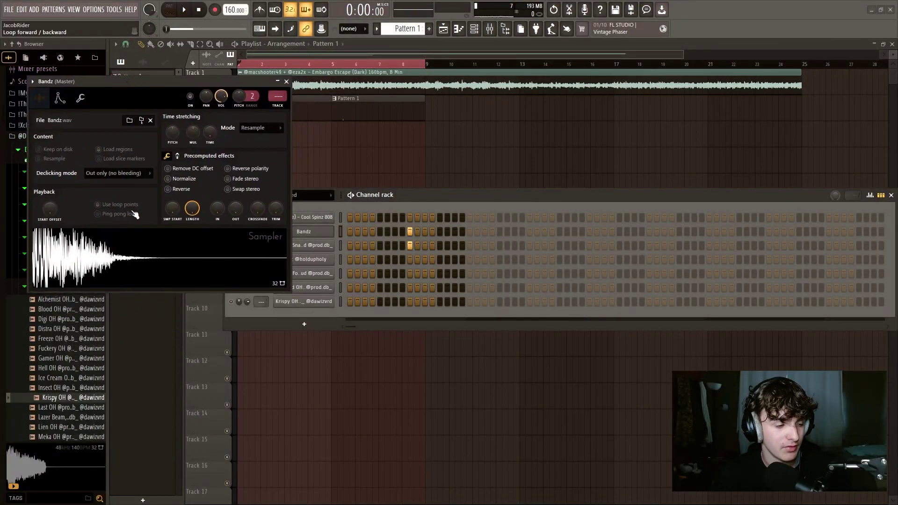
click(134, 242)
click(324, 247)
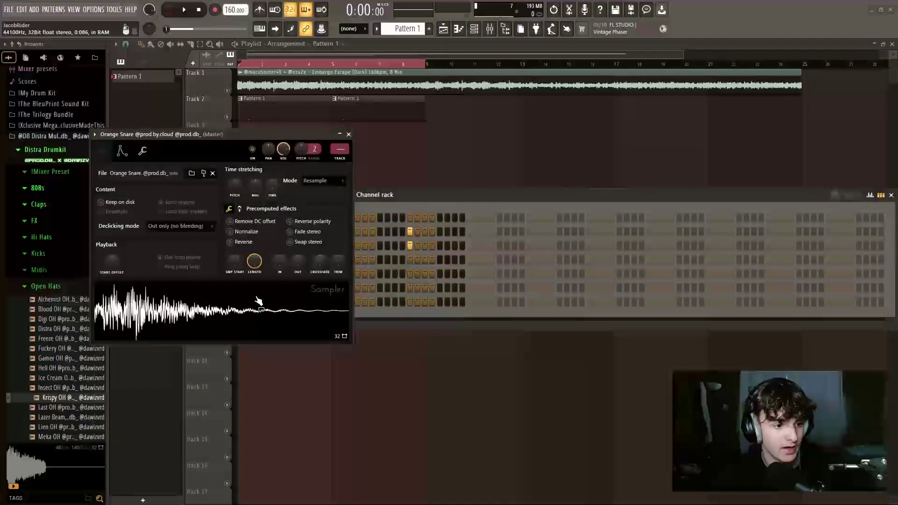
click(348, 135)
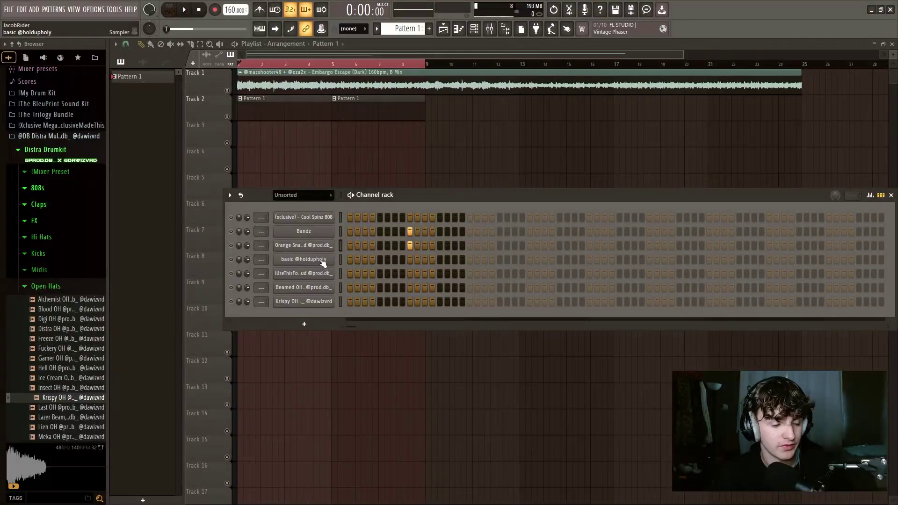
- Open and audition the samples of the basic hi-hat, iUseThisForMyRolls snare, Beamed OH and Krispy OH channels
click(320, 260)
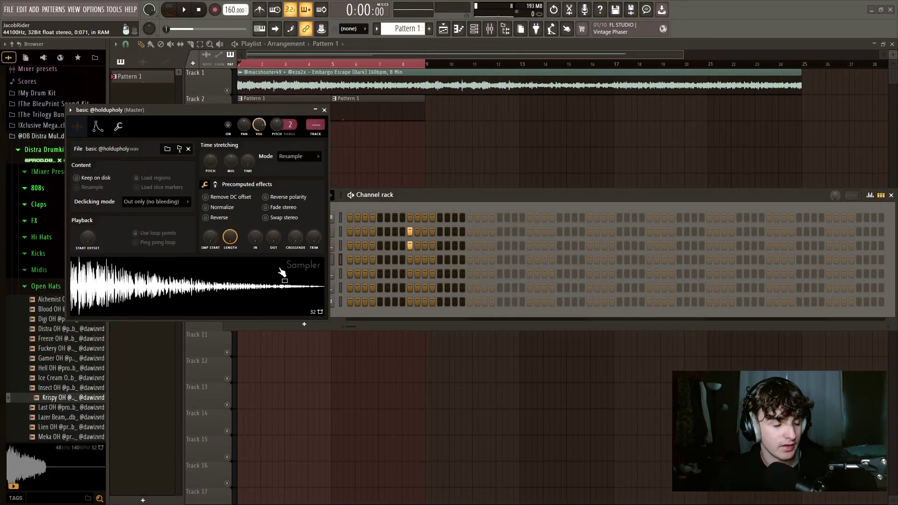
click(333, 273)
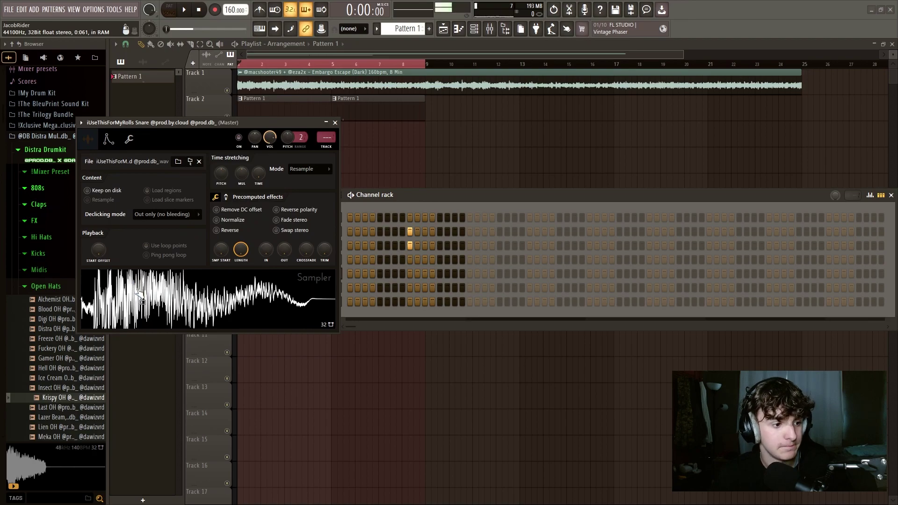
drag(228, 123, 208, 123)
click(332, 288)
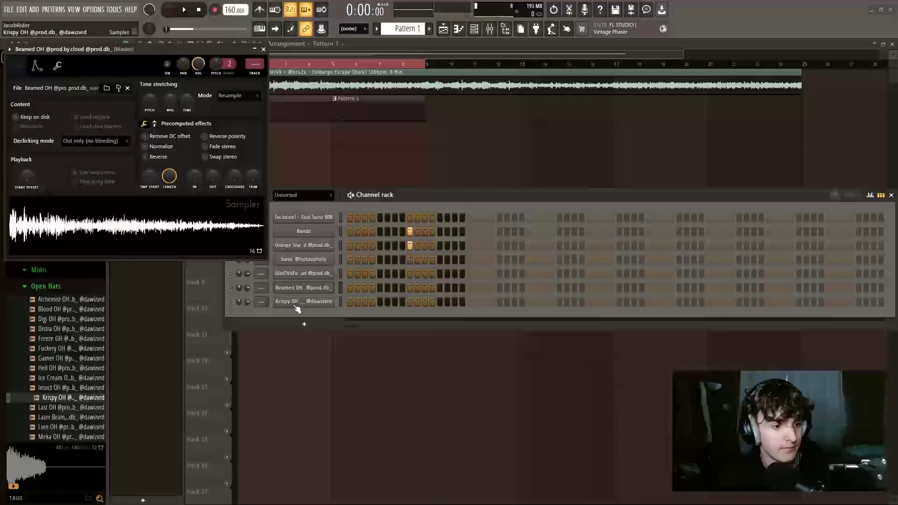
click(303, 302)
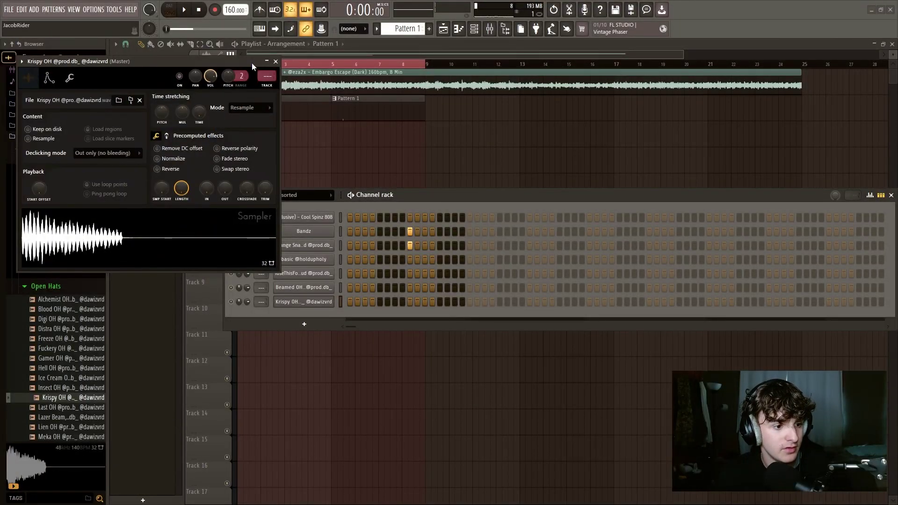
click(274, 61)
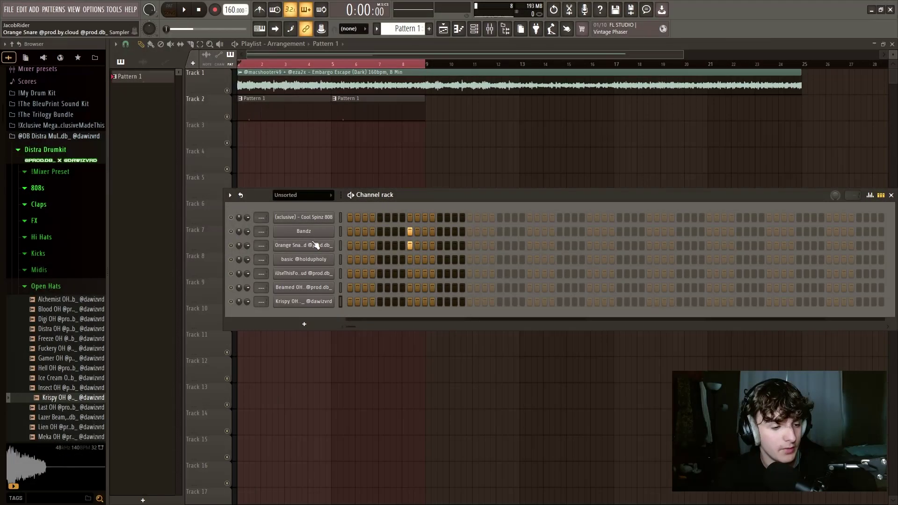
- Collapse the expanded Distra Drumkit folder in the browser
click(96, 288)
click(56, 150)
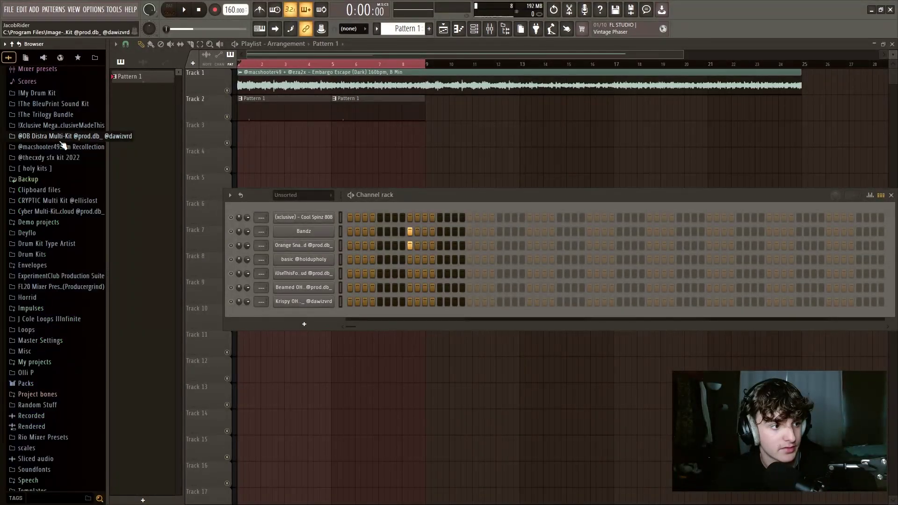
right_click(329, 218)
key(Escape)
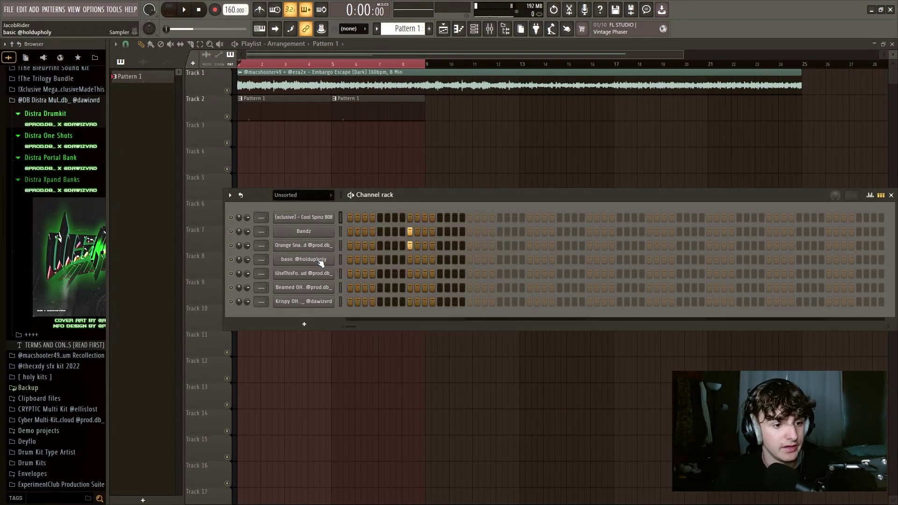
- Place Bandz and Orange snare hits on steps 25, 41 and 57, and play the pattern back with the melody
click(530, 233)
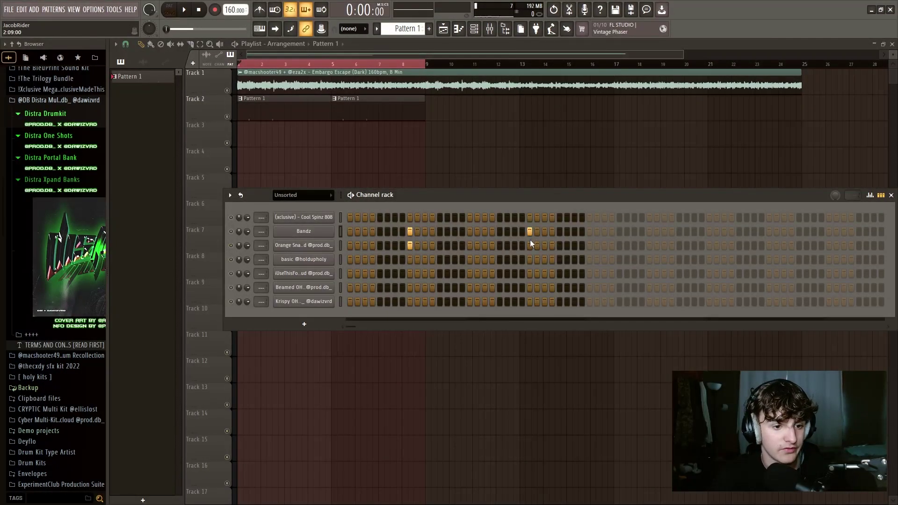
click(650, 232)
click(649, 246)
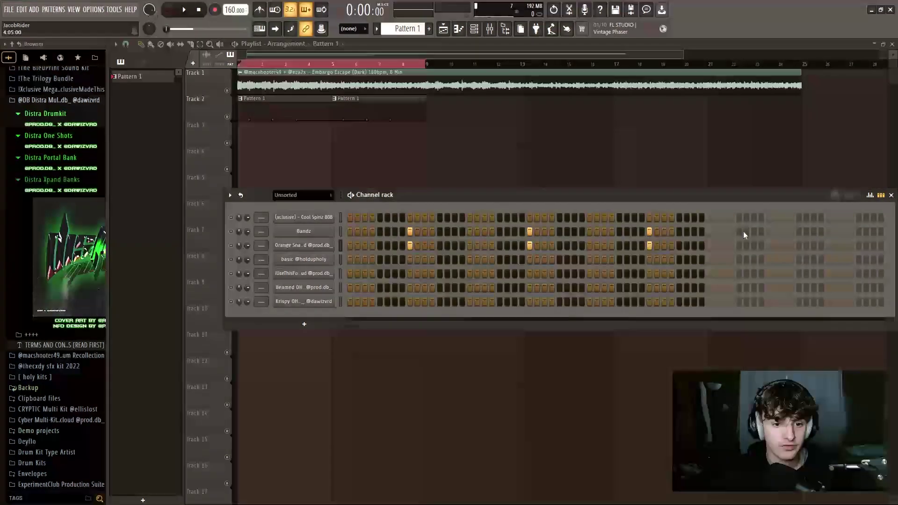
click(769, 232)
click(769, 246)
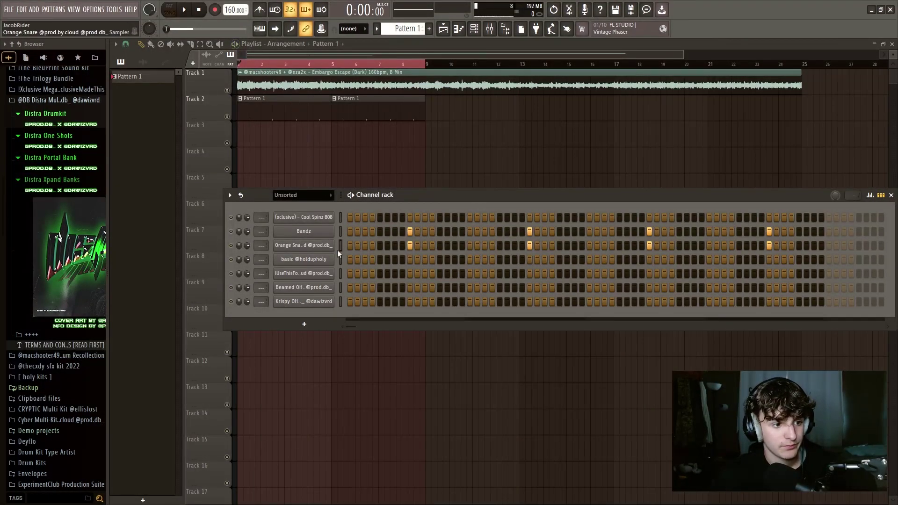
key(space)
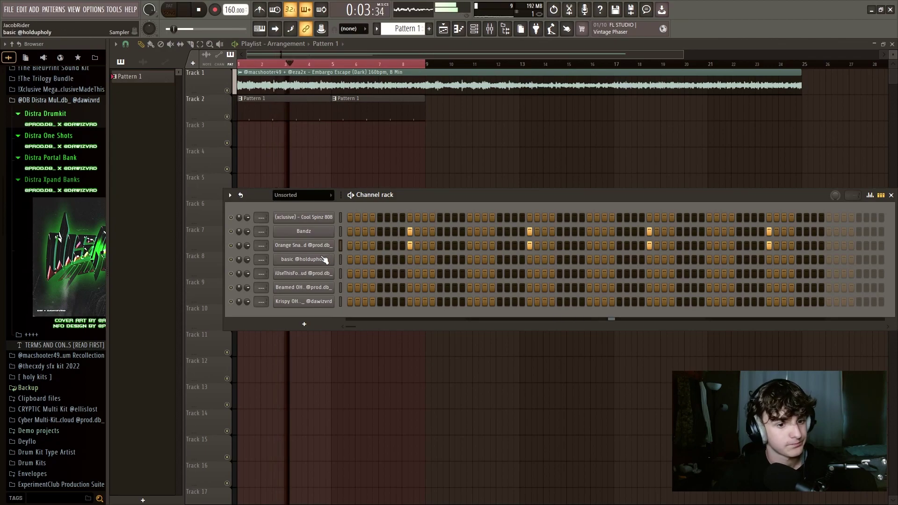
key(space)
- Fill the basic hi-hat channel on every 2 steps and play the result
right_click(325, 260)
click(315, 266)
right_click(317, 263)
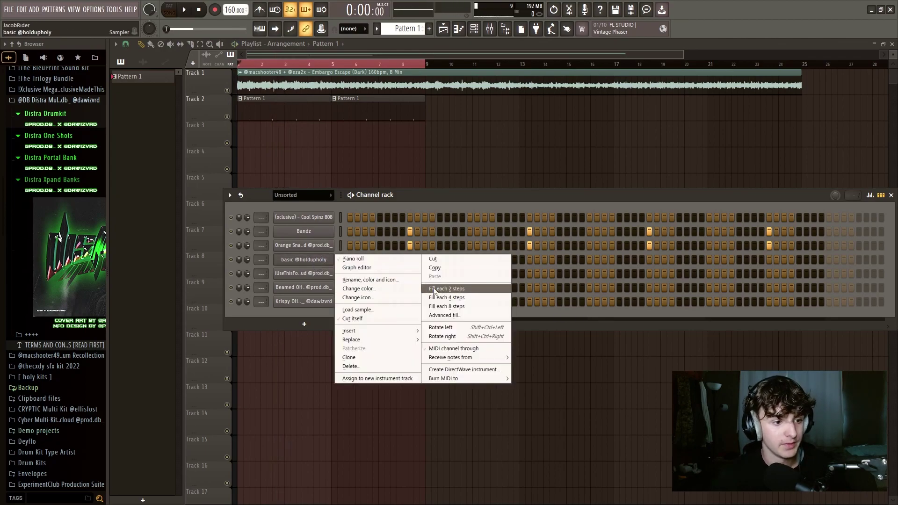
click(434, 289)
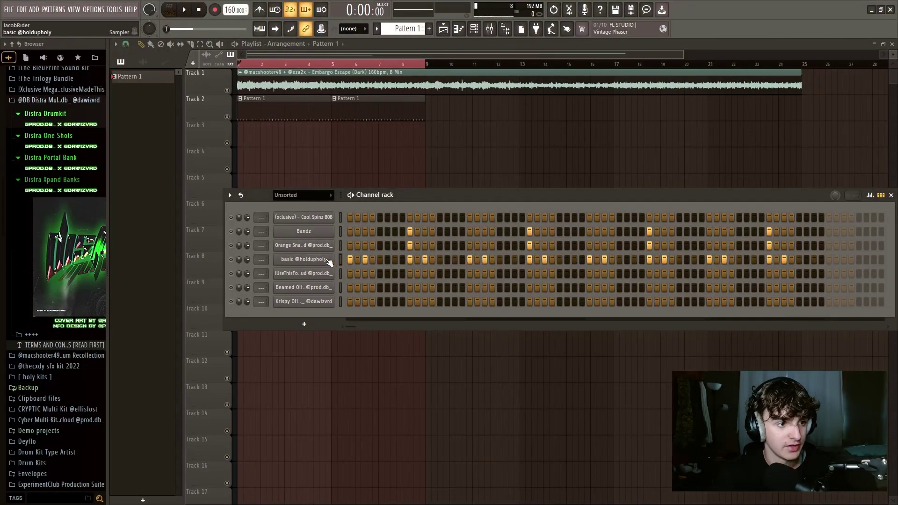
key(space)
- Stop playback and open the basic hi-hat channel in the piano roll
right_click(325, 258)
right_click(323, 259)
right_click(300, 259)
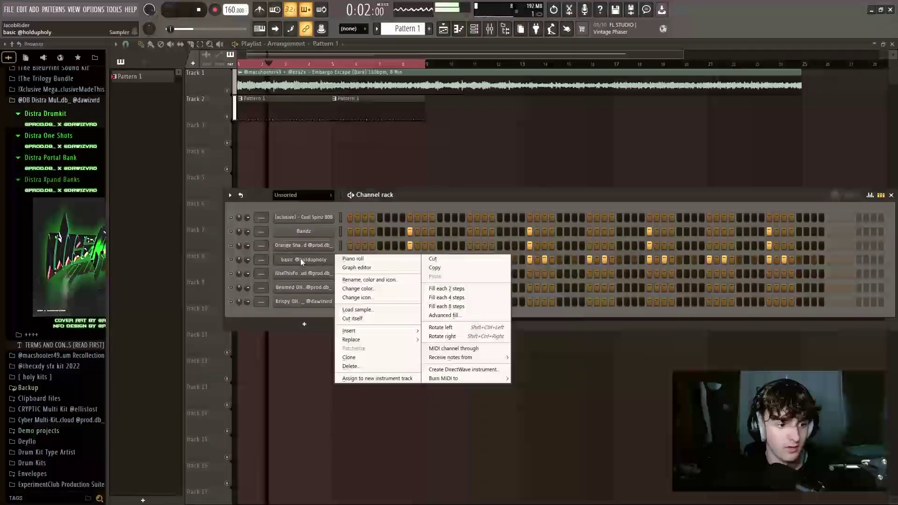
click(300, 260)
right_click(296, 262)
click(349, 260)
key(space)
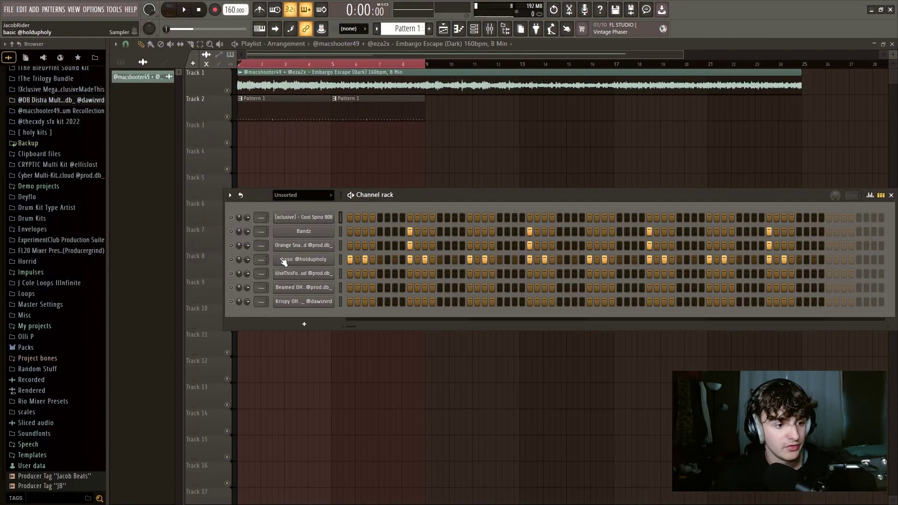
right_click(284, 261)
click(353, 259)
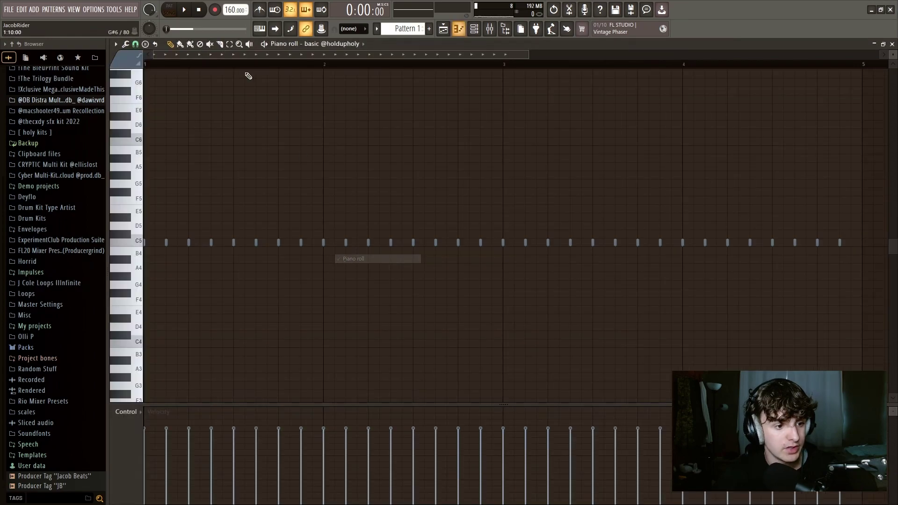
- Set the piano roll's grid snap to 1/3 step
click(125, 44)
click(136, 44)
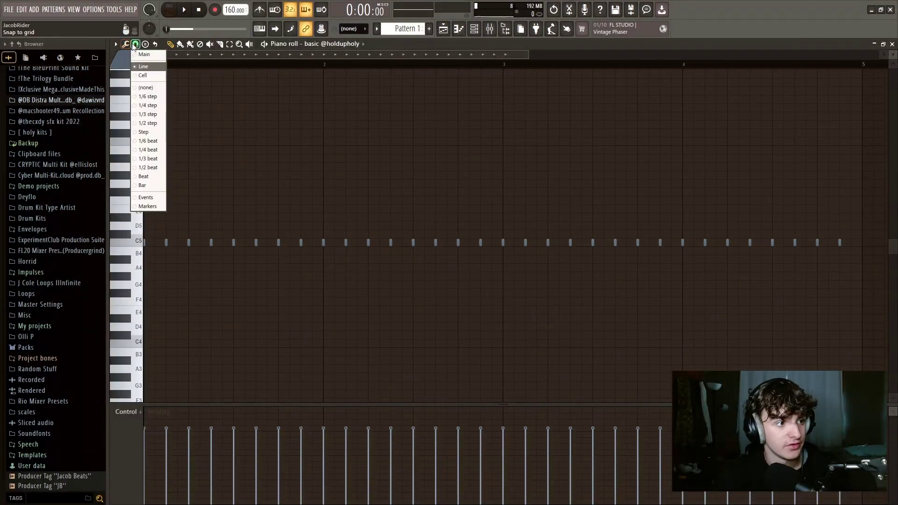
click(150, 114)
scroll(156, 66, down, 1)
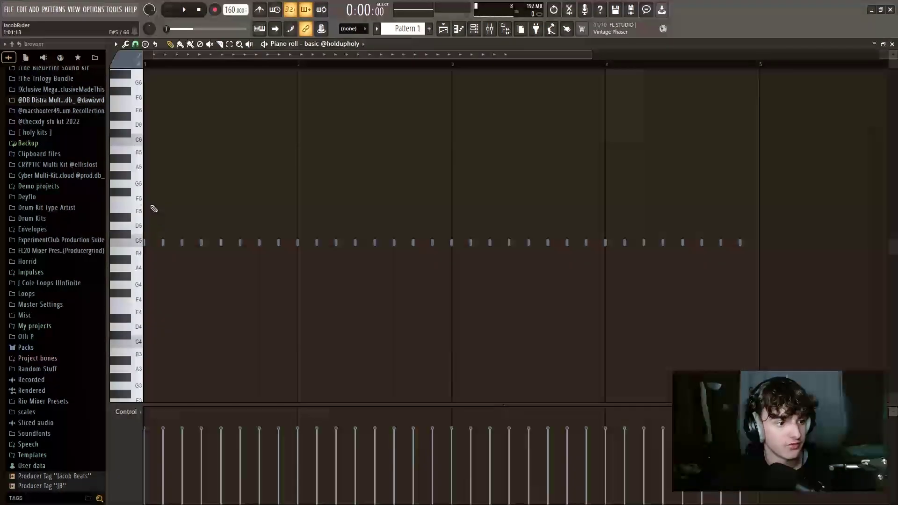
- Add two C5 hi-hat notes between steps 5 and 7 of bar 1, with velocities rising through the roll
key(space)
key(space)
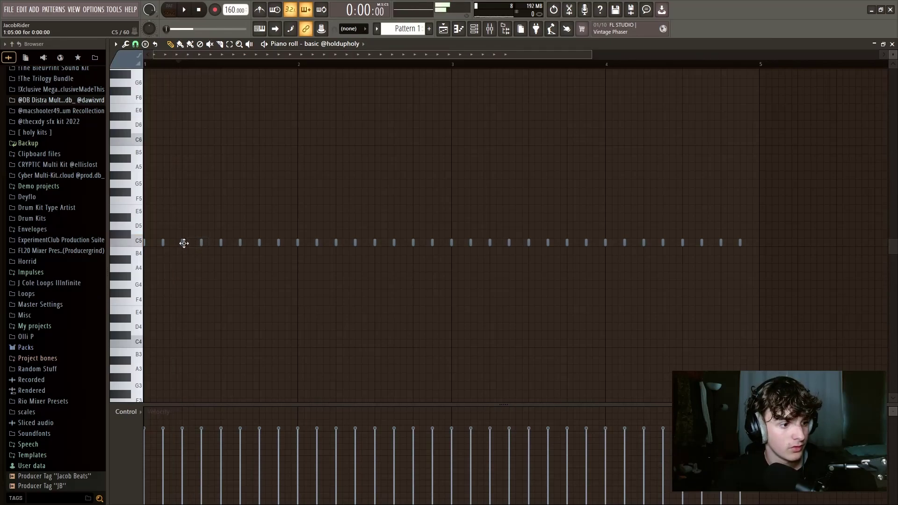
click(192, 242)
click(187, 243)
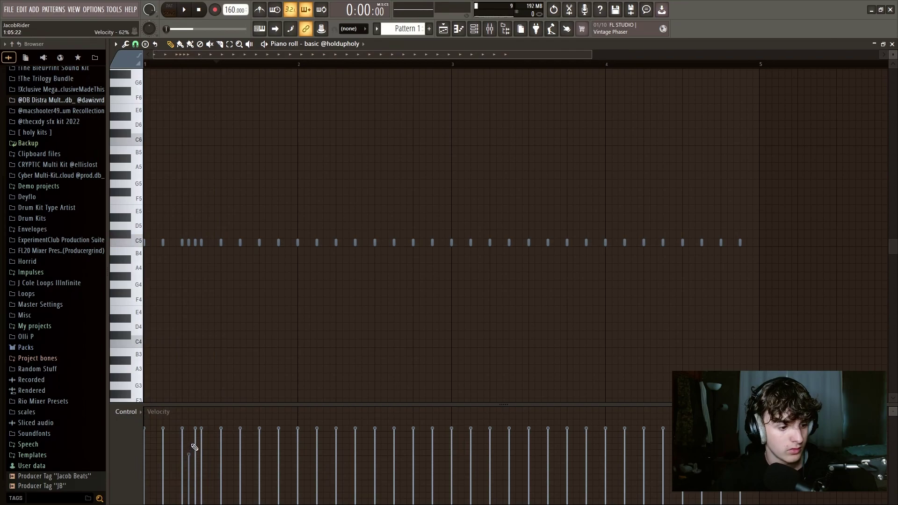
click(195, 440)
- Add a five-note descending hi-hat roll from C#4 to F3 starting on step 9 of bar 1, with falling velocities
click(221, 335)
click(224, 352)
click(228, 368)
click(231, 385)
scroll(234, 379, down, 1)
click(234, 366)
key(space)
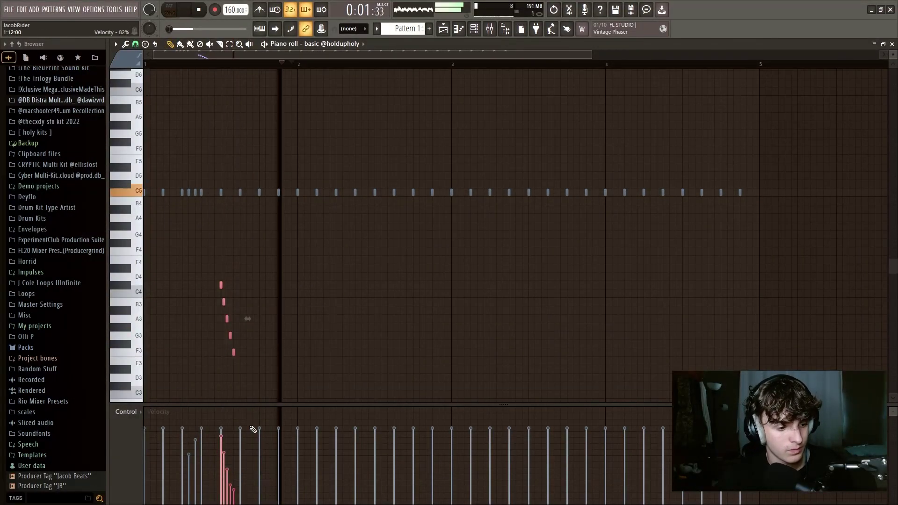
drag(218, 434, 237, 494)
- Add three evenly spaced D#3 hi-hat notes with rising velocities from the start of bar 2, plus a lower note on step 7
click(298, 369)
click(311, 369)
click(324, 369)
key(space)
drag(339, 383, 291, 358)
drag(296, 467, 327, 426)
click(355, 386)
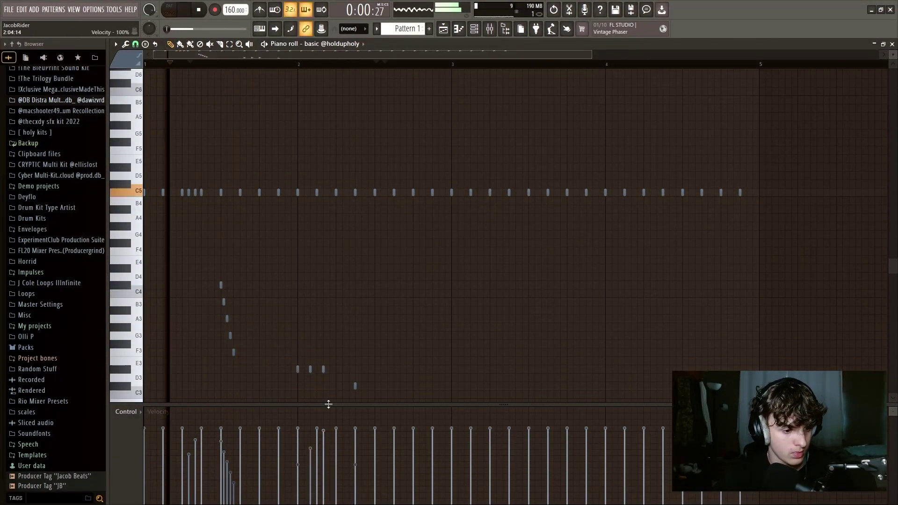
- Switch the note control lane to panning and ramp the panning of the three D#3 notes in bar 2 toward centre
click(126, 412)
click(140, 424)
drag(280, 367, 323, 373)
drag(296, 478, 326, 455)
key(space)
drag(284, 365, 336, 372)
drag(296, 430, 327, 456)
key(space)
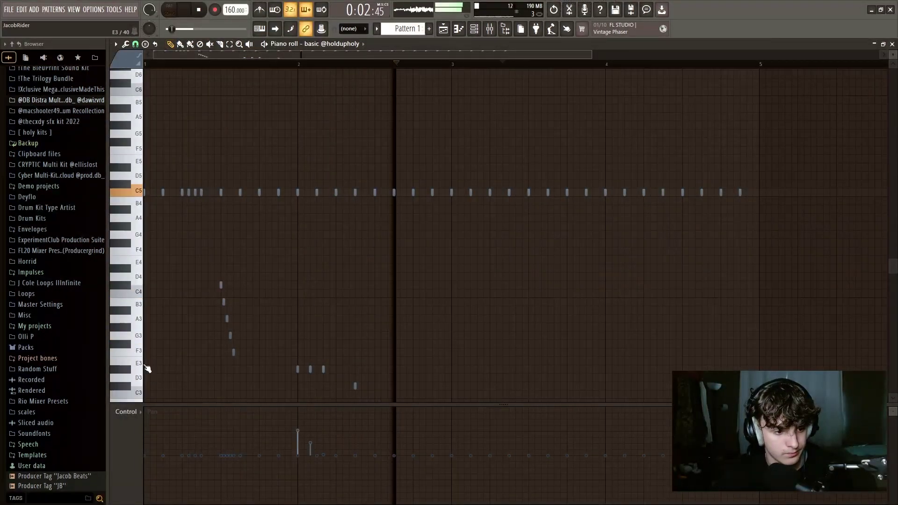
key(space)
- Clear the playlist time selection and consolidate the Track 1 melody into a new audio clip
key(F5)
right_click(221, 71)
ctrl+click(343, 64)
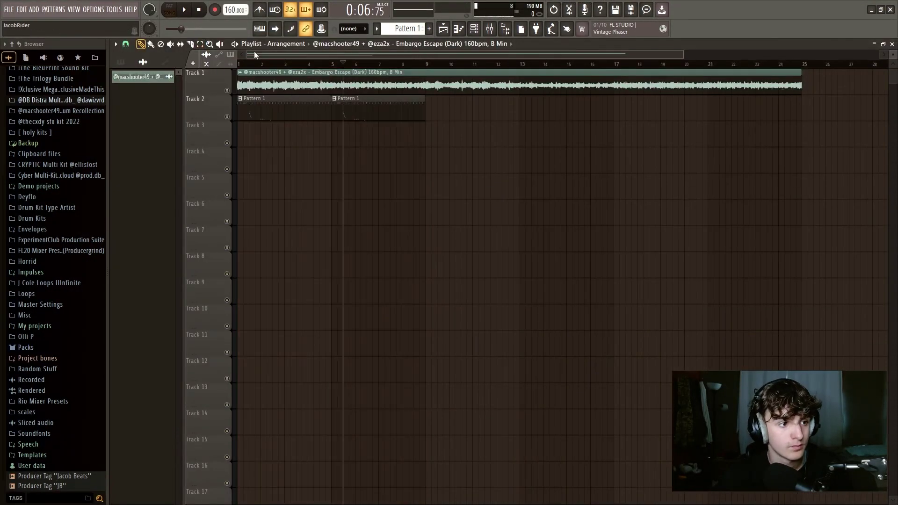
click(238, 64)
right_click(199, 70)
click(298, 227)
click(519, 383)
- Trim the consolidated melody clip to end at bar 25 and move both Pattern 1 clips up to Track 2
right_click(318, 109)
drag(819, 84, 801, 84)
drag(290, 135, 291, 113)
drag(360, 135, 360, 112)
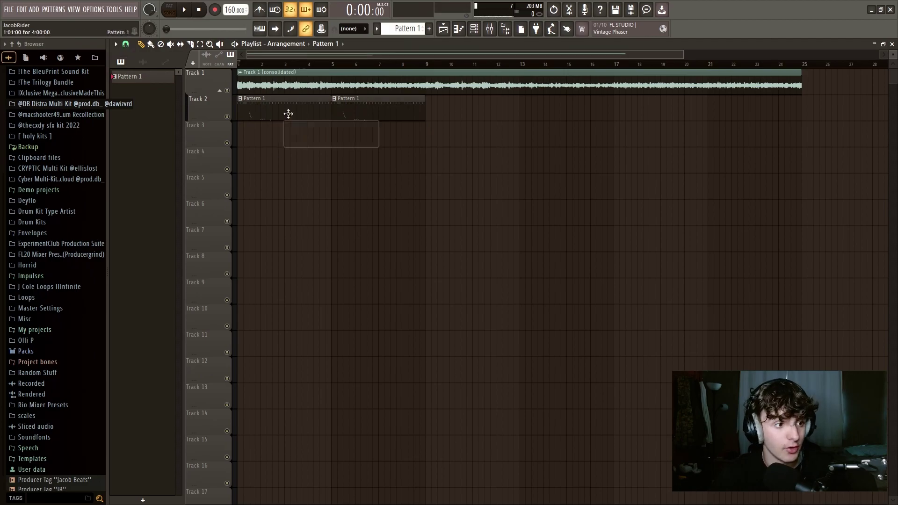
- Open Pattern 1's hi-hat notes and add two C3 notes late in bar 2
double_click(288, 113)
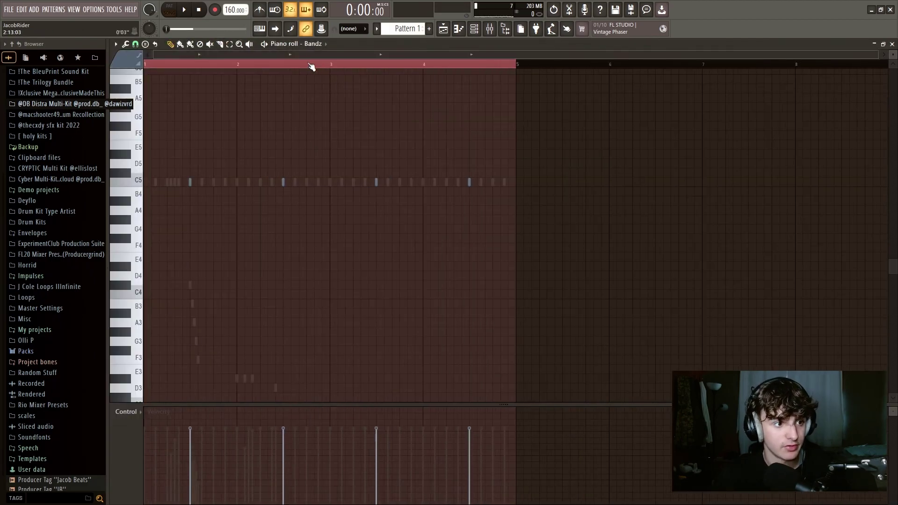
click(298, 351)
click(307, 351)
- Add an ascending D#3, F3, G3 hi-hat run late in bar 3 with rising velocities
click(394, 322)
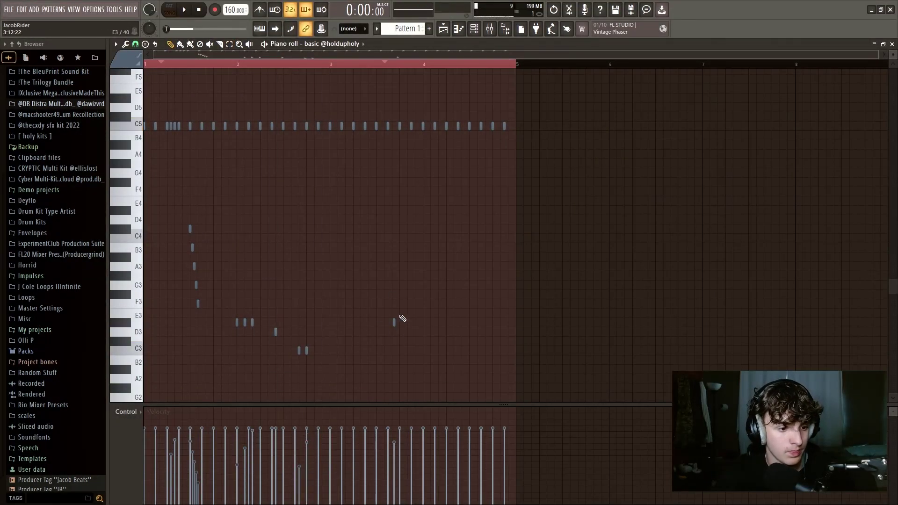
click(437, 239)
key(space)
drag(144, 64, 399, 64)
key(space)
right_click(415, 285)
right_click(408, 304)
scroll(244, 69, up, 8)
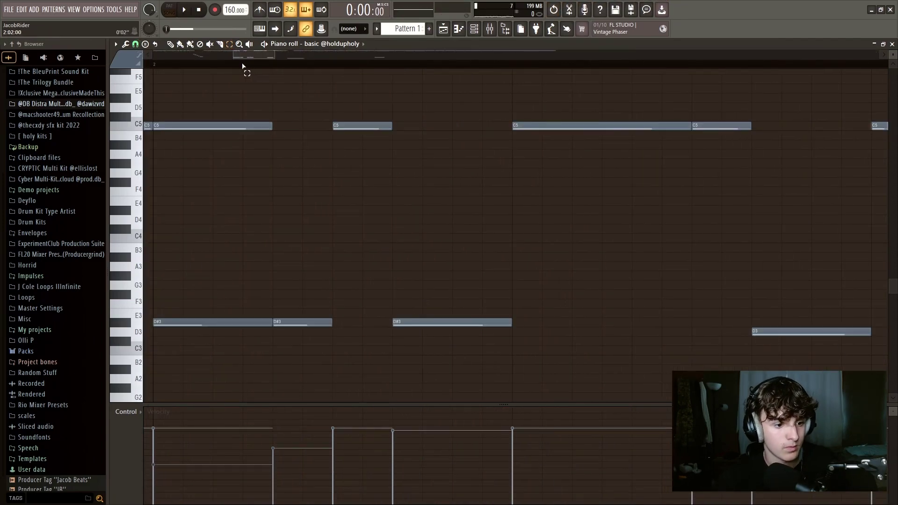
scroll(244, 69, down, 8)
key(space)
key(r)
key(Escape)
click(408, 304)
click(415, 285)
click(423, 266)
drag(399, 480, 423, 439)
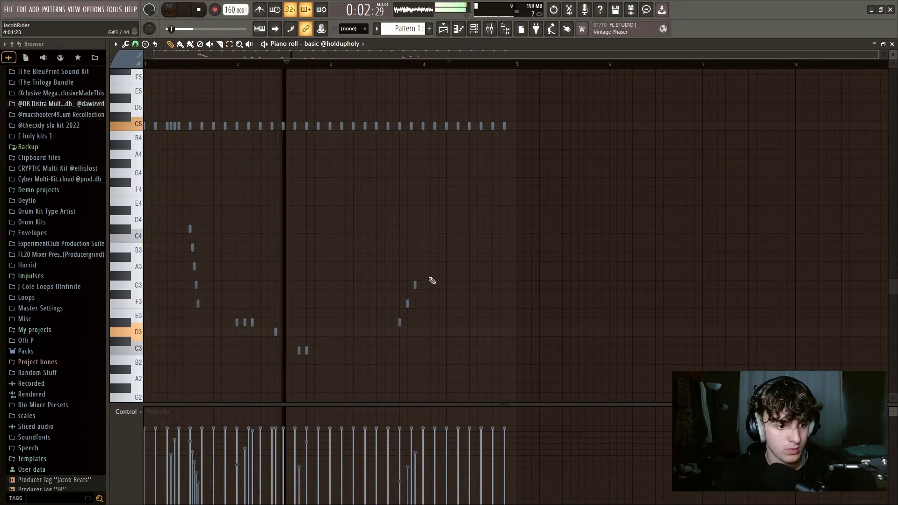
- Add hi-hat accents: an extra C5 late in bar 1, two G#4 notes mid bar 2 and a C4 note in bar 4
click(480, 239)
click(135, 44)
click(156, 123)
scroll(158, 123, up, 3)
click(293, 125)
click(384, 163)
click(394, 163)
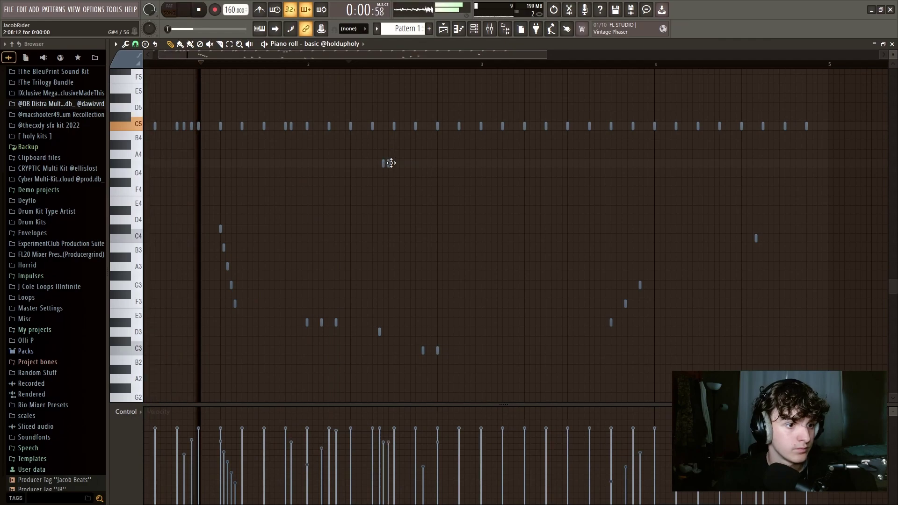
- Fill the last beat of bar 2 with a rapid C5 hi-hat roll
click(445, 124)
key(space)
click(450, 125)
click(454, 125)
key(space)
click(466, 125)
click(470, 125)
click(476, 124)
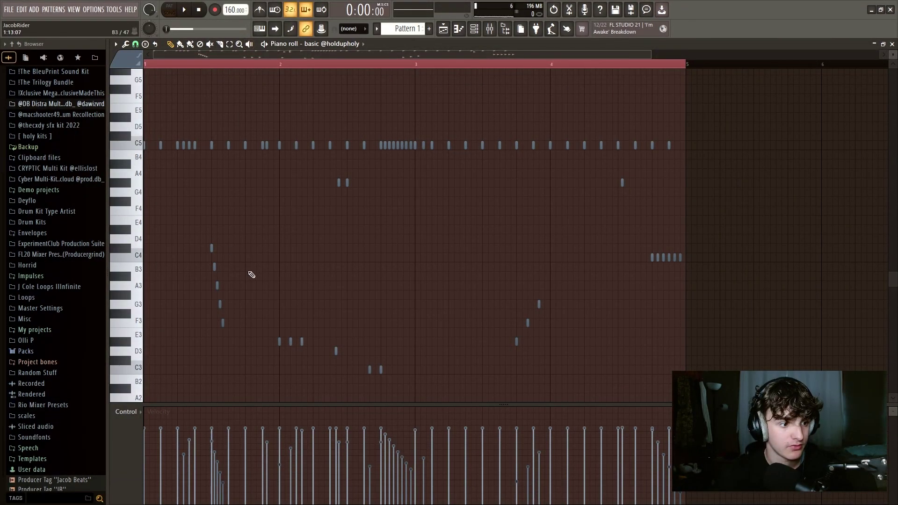
- Select the hi-hat notes pitched at C4 and below, examine them and clear the selection
drag(123, 208, 128, 409)
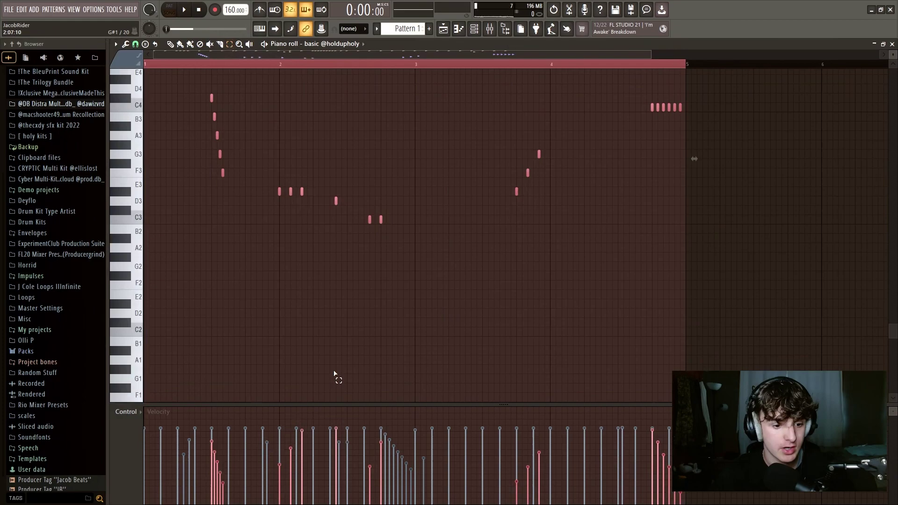
scroll(341, 371, up, 3)
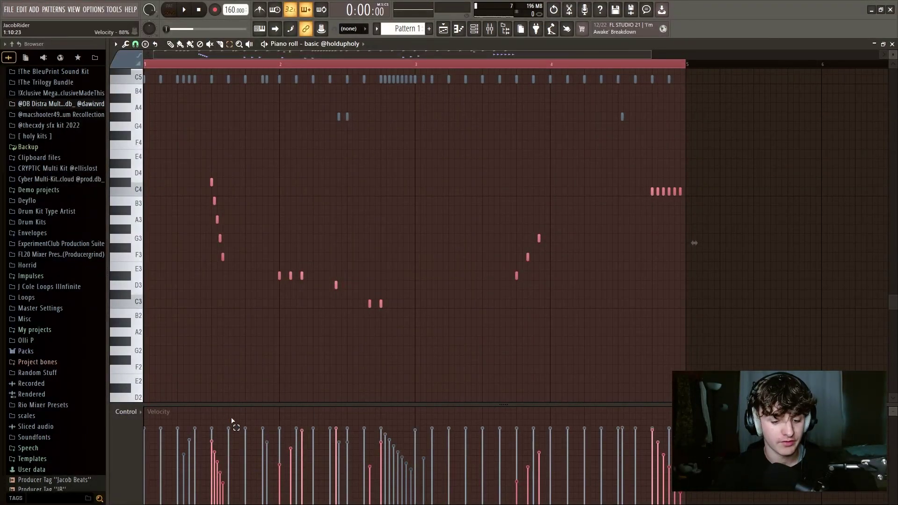
ctrl+click(376, 190)
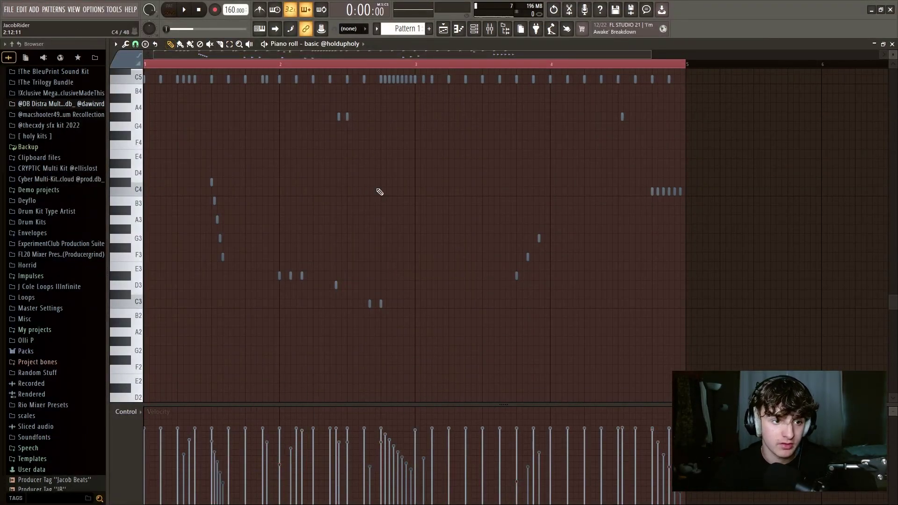
scroll(376, 190, up, 2)
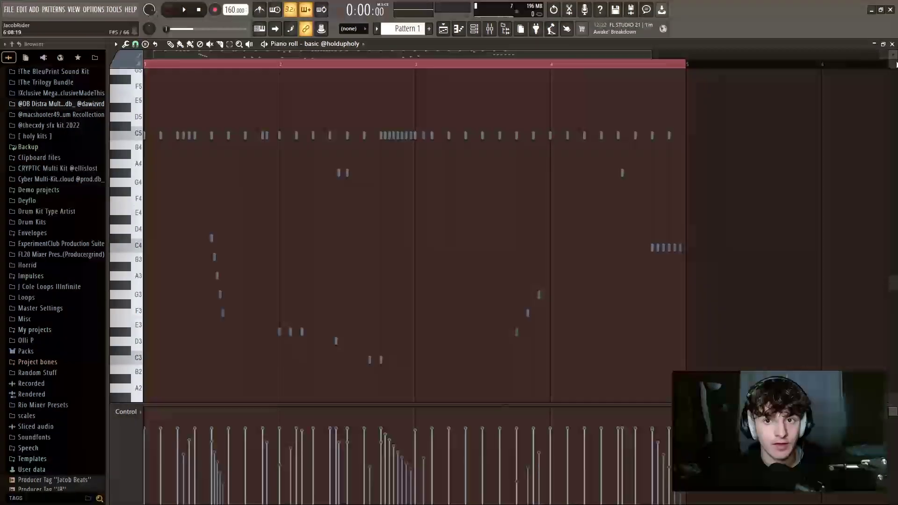
- Return to the channel rack and view the sampler settings of the basic hi-hat channel
click(892, 43)
click(479, 31)
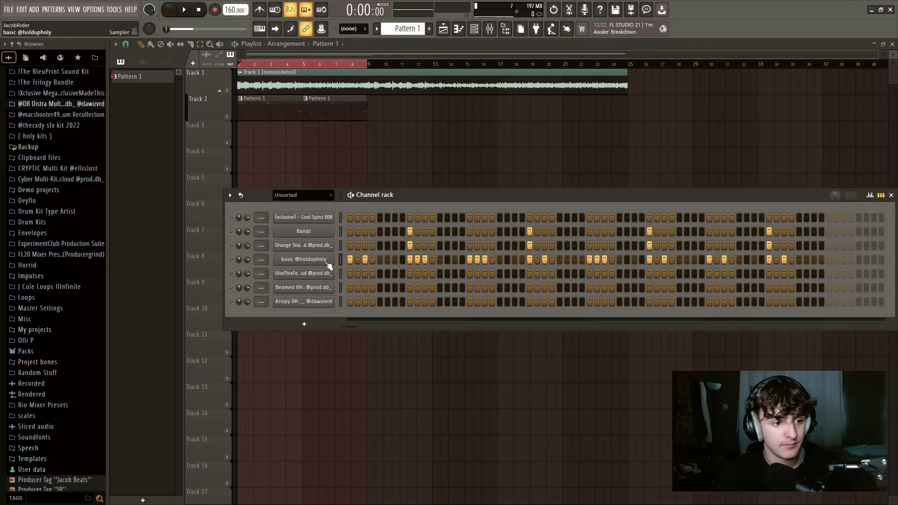
click(328, 263)
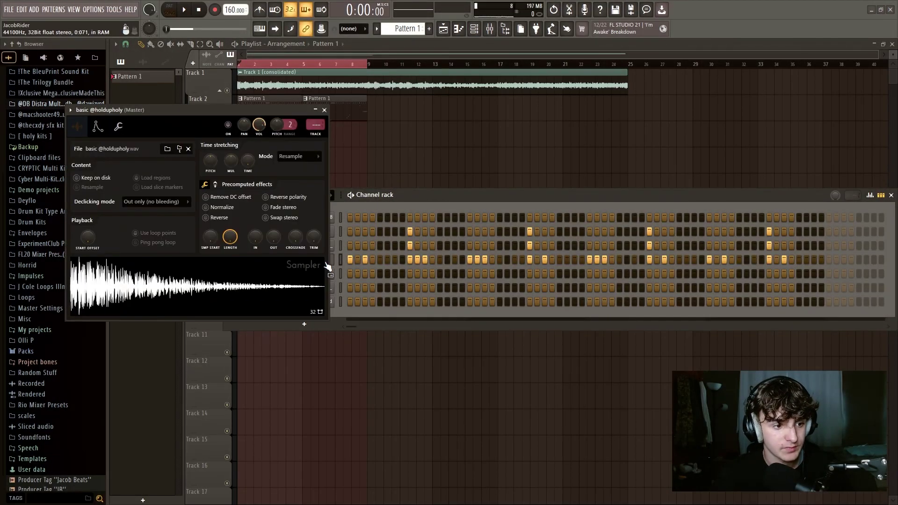
click(335, 258)
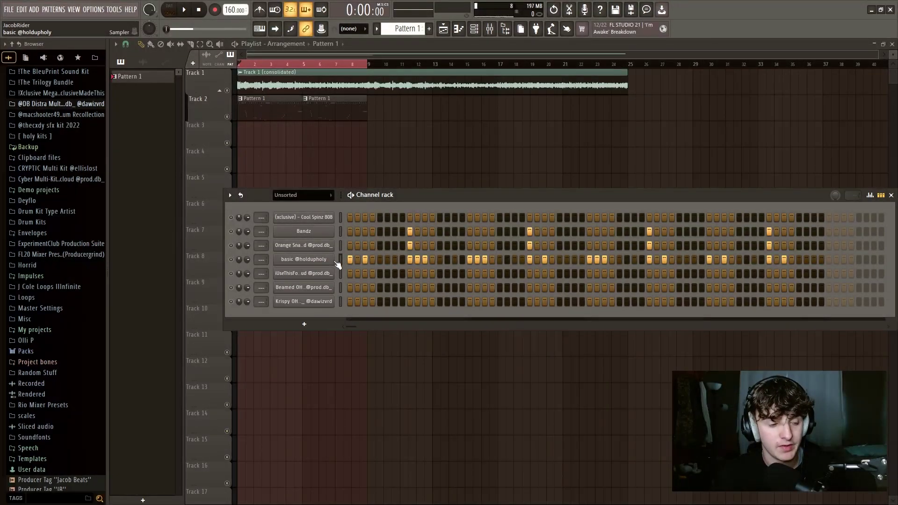
- Open the piano roll of the Cool Spinz 808 channel and set its snap to Line
right_click(317, 219)
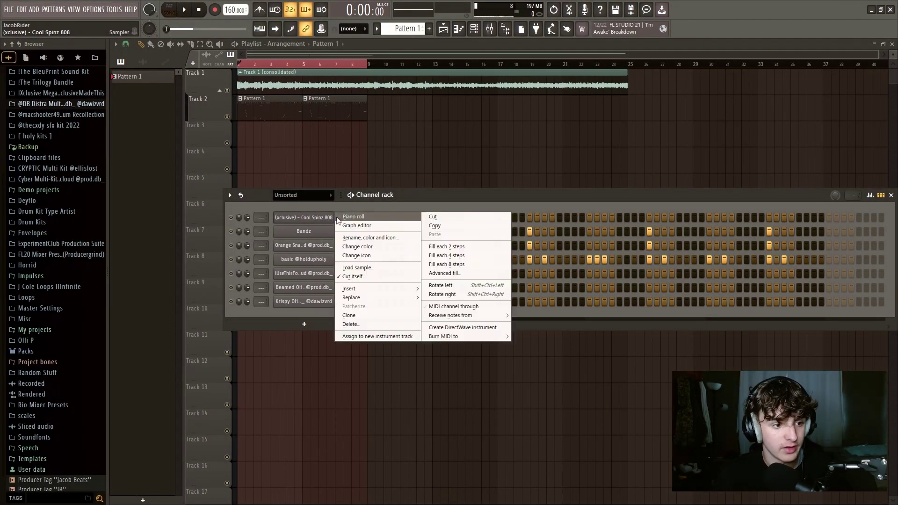
click(353, 217)
scroll(292, 85, up, 4)
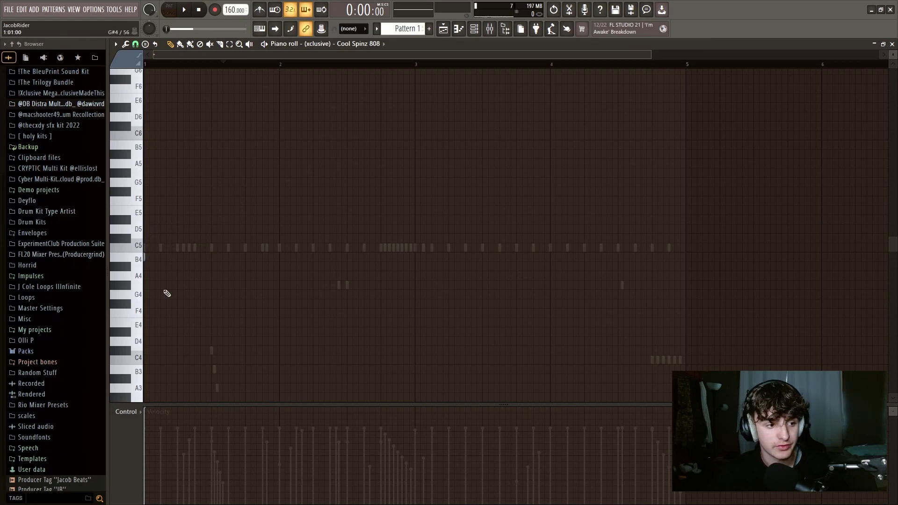
click(137, 45)
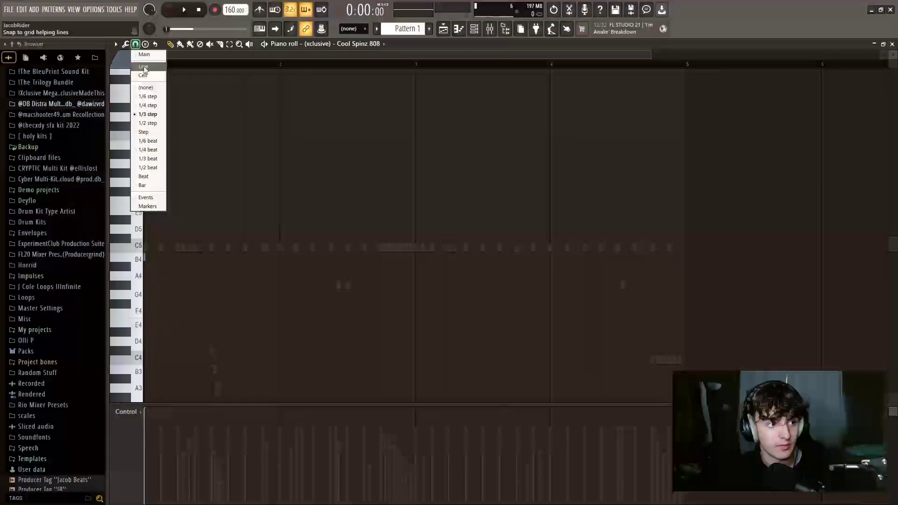
click(143, 67)
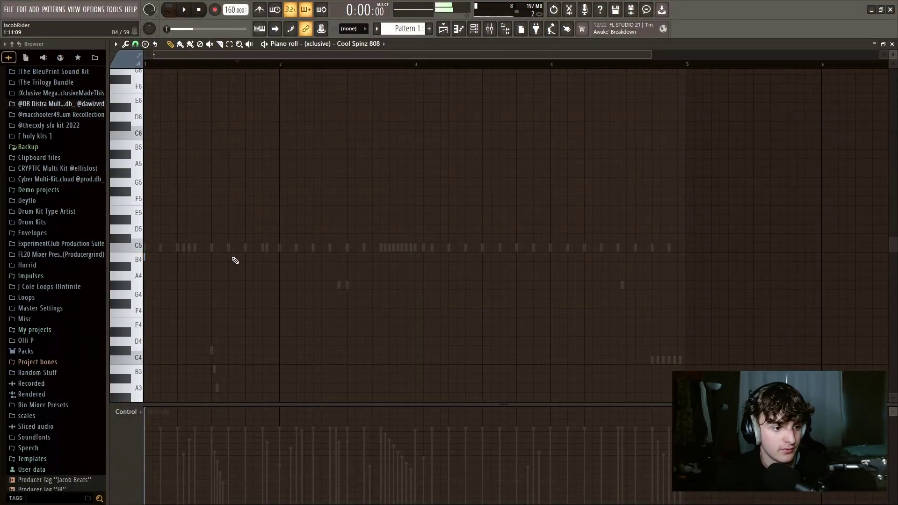
- Draw two consecutive ten-step B4 notes for the 808 from the start of bar 1 and play them back
drag(145, 257, 232, 254)
click(232, 256)
key(space)
key(space)
key(space)
key(space)
key(space)
key(space)
key(space)
- Add two short two-step B4 notes on steps 5 and 7 of bar 2, directly after the long 808 notes
click(349, 255)
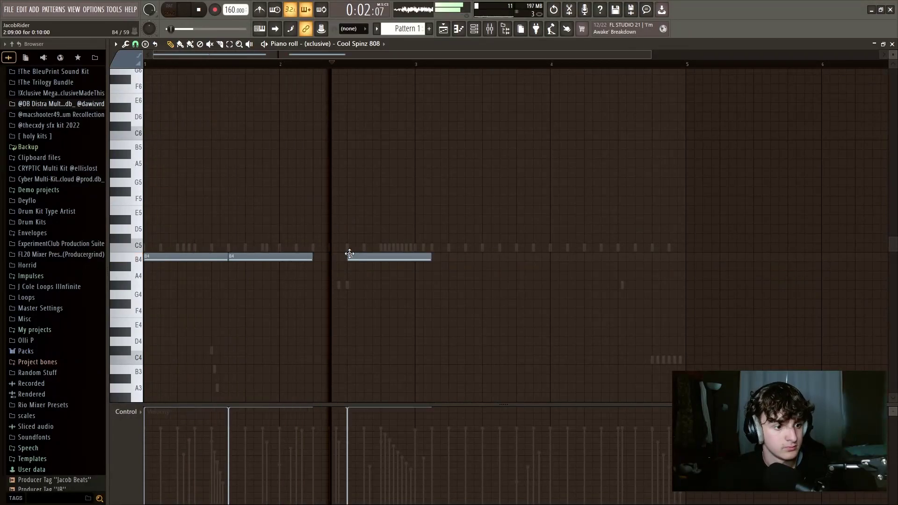
key(space)
key(space)
drag(349, 255, 333, 255)
key(c)
drag(347, 250, 320, 256)
right_click(339, 257)
click(310, 256)
drag(330, 250, 347, 268)
key(space)
key(space)
right_click(356, 257)
- Add a two-step B5 note and a two-step F#5 note to the 808 on the last beat of bar 2
key(p)
drag(381, 190, 380, 146)
drag(464, 145, 395, 145)
key(space)
key(space)
click(400, 184)
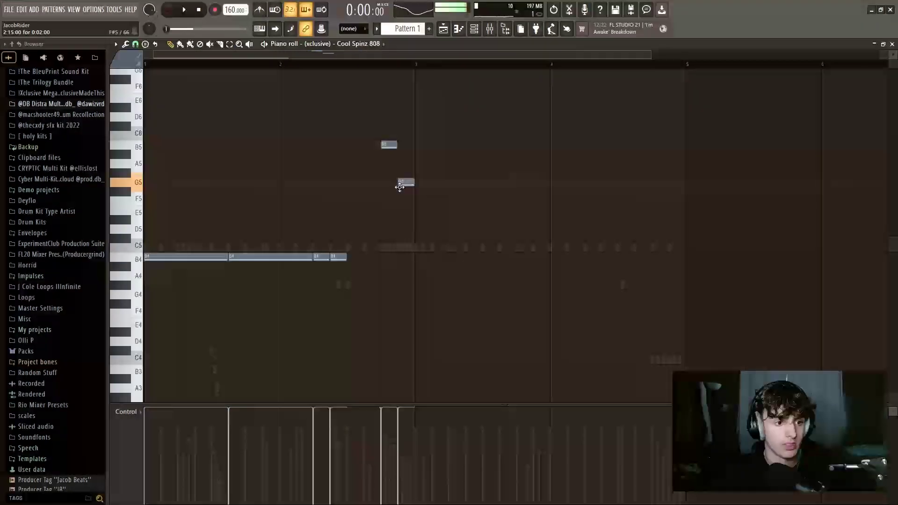
drag(400, 187, 407, 192)
key(space)
key(space)
- Duplicate the two-bar 808 phrase into bars 3 and 4
key(ctrl+b)
key(ctrl+z)
key(space)
key(space)
scroll(440, 202, down, 2)
- Slice the second long B4 note around the start of bar 4 into shorter retriggered notes, using a finer snap for the last cut
key(c)
drag(423, 246, 430, 279)
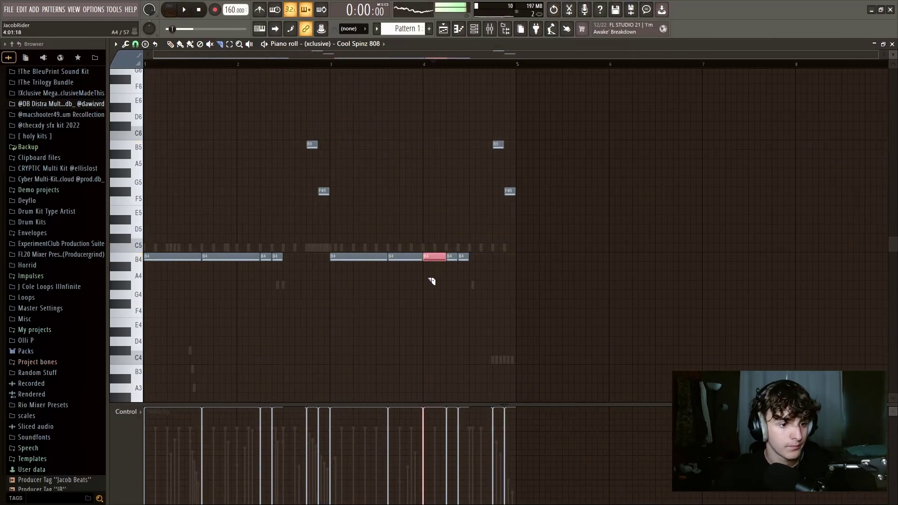
key(space)
click(125, 44)
key(space)
key(space)
drag(400, 248, 430, 276)
click(136, 44)
click(151, 114)
key(space)
key(space)
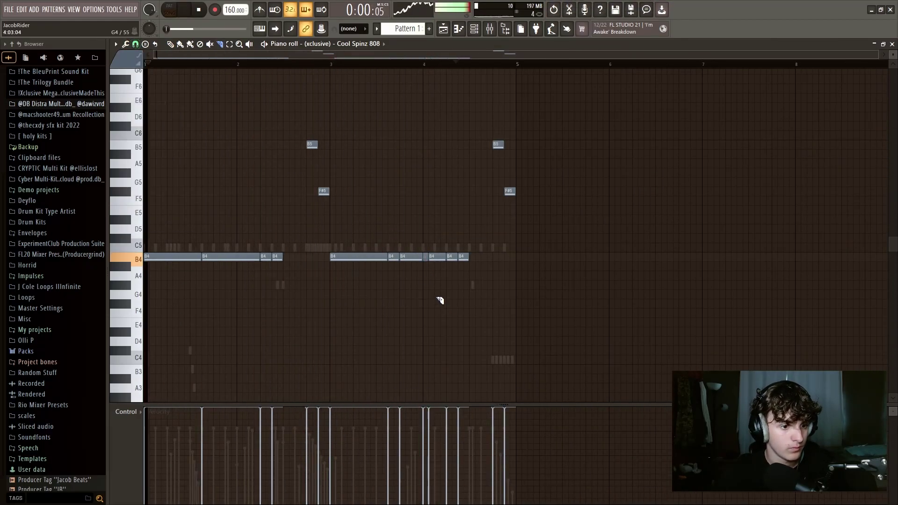
- In bar 4, raise the last B4 note an octave and replace the closing B5 and F#5 with A5 and G5
key(p)
key(space)
key(e)
click(461, 259)
key(ctrl+Up)
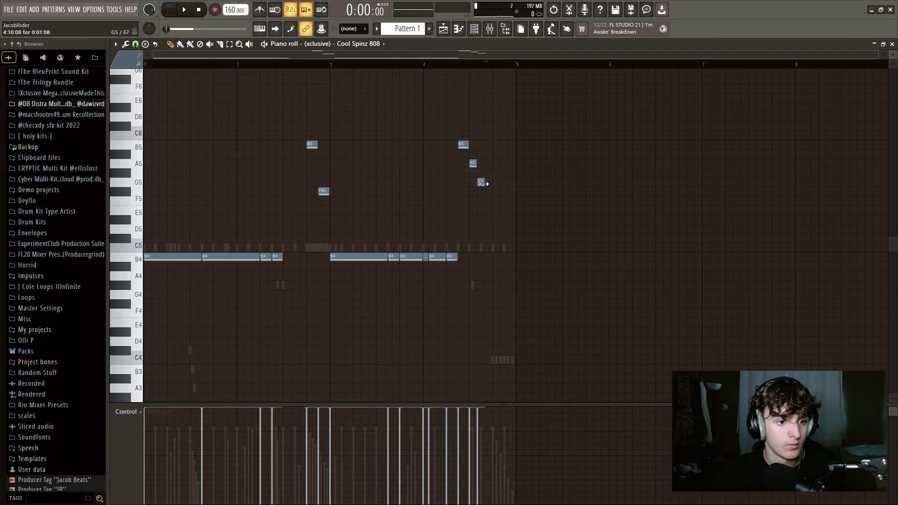
- Continue the bar 4 808 run with D#5, B5, F#6 and E6 notes, each one-third of a beat long
click(488, 219)
click(496, 144)
click(503, 97)
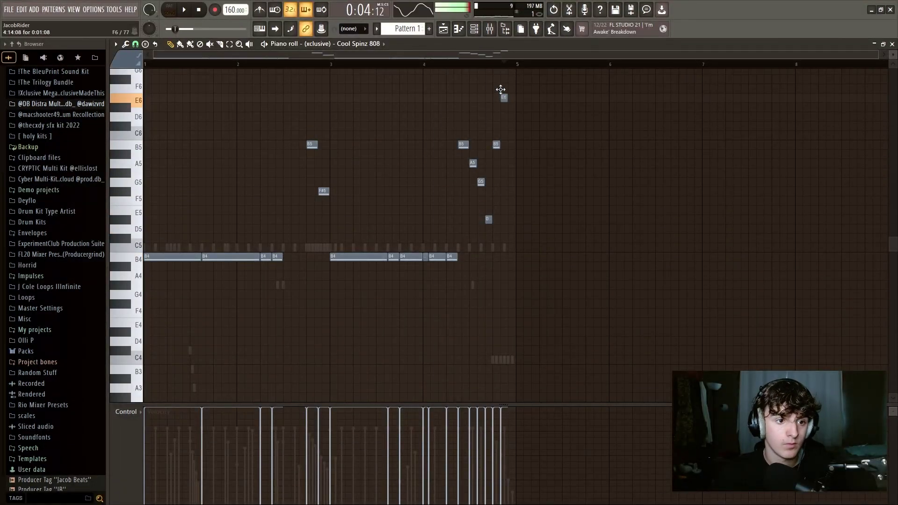
drag(500, 90, 501, 79)
key(space)
key(space)
key(space)
click(512, 97)
scroll(541, 192, up, 2)
scroll(542, 195, down, 1)
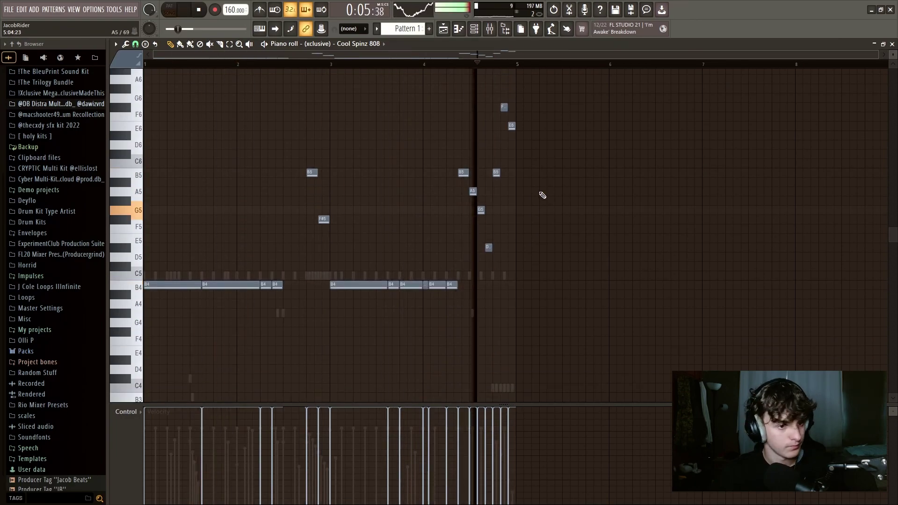
- Duplicate the four-bar 808 phrase into bars 5 to 8
key(ctrl+b)
key(ctrl+d)
key(space)
scroll(464, 57, down, 2)
scroll(418, 297, up, 1)
- Delete the 808 notes in bars 3 and 4 and replace them with a copy of the bars 1 and 2 phrase
drag(390, 323, 272, 122)
key(Delete)
drag(329, 331, 302, 301)
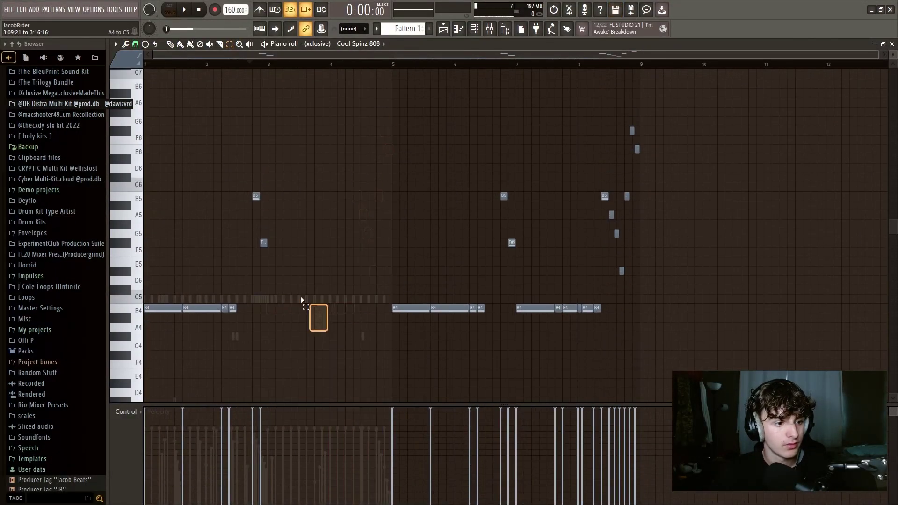
key(space)
scroll(377, 75, up, 5)
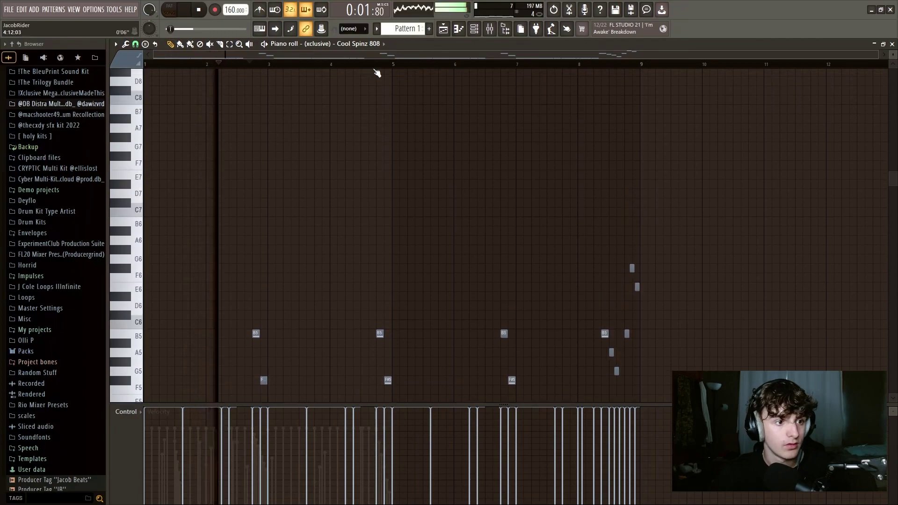
- Lower the B5 note at the end of bar 4 to F#5 and slice it into two equal notes
ctrl+scroll(377, 84, up, 3)
scroll(377, 96, down, 5)
drag(397, 169, 394, 227)
key(c)
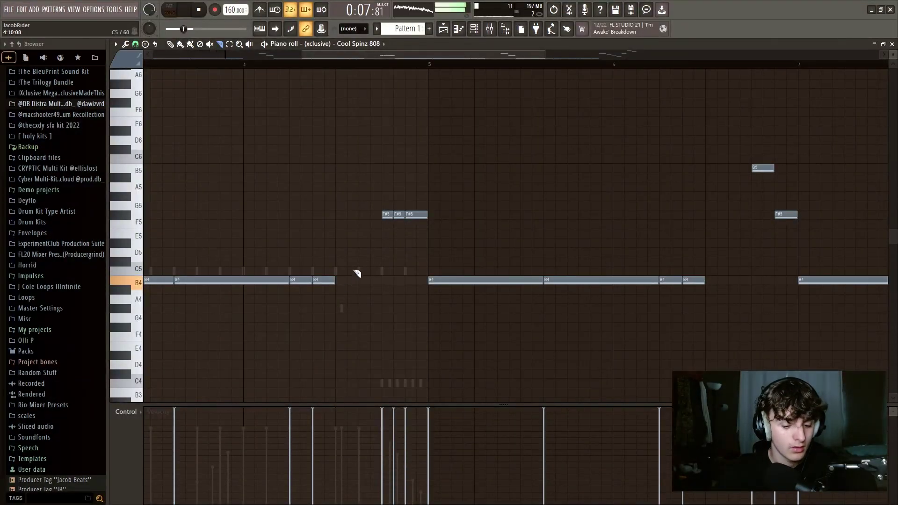
key(p)
scroll(369, 74, down, 6)
ctrl+scroll(369, 70, down, 3)
scroll(389, 149, up, 3)
key(space)
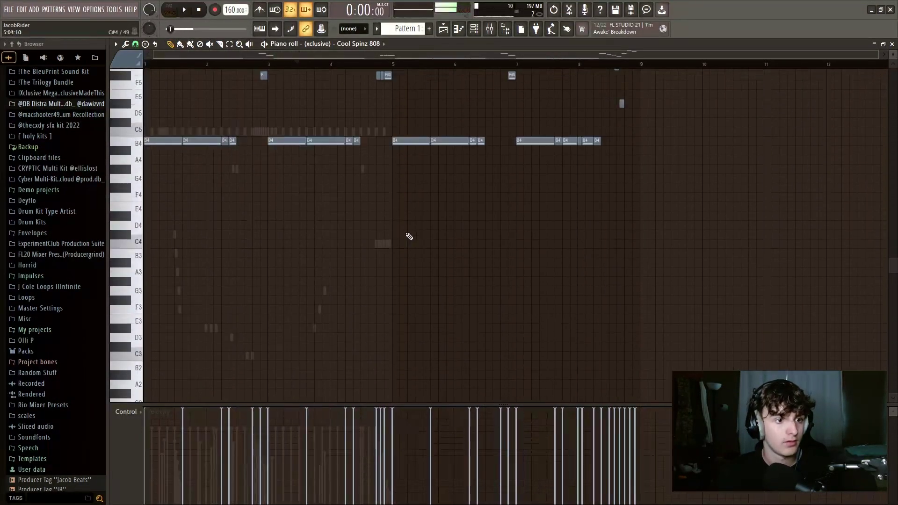
scroll(409, 236, up, 5)
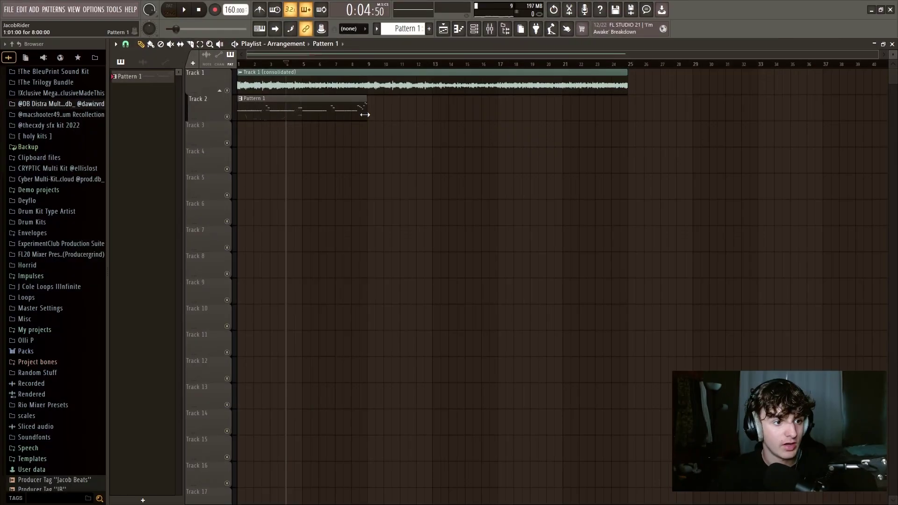
key(F7)
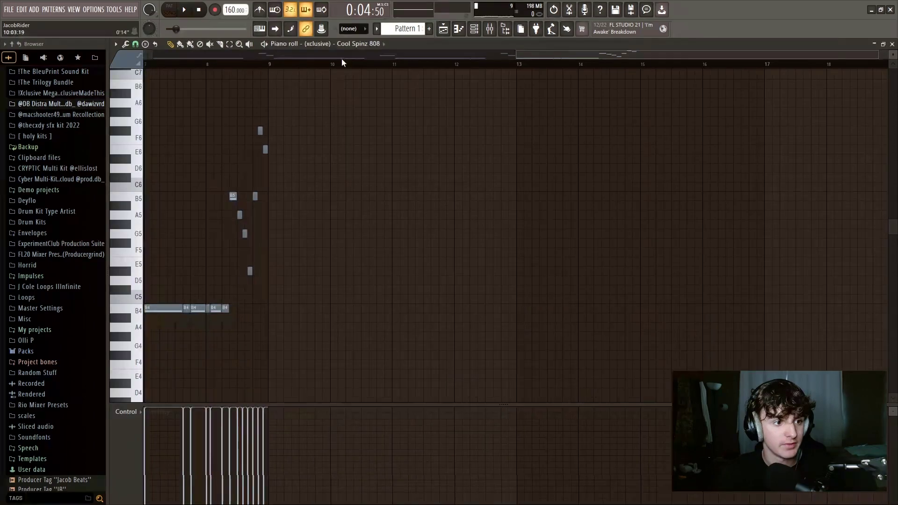
scroll(342, 58, down, 3)
scroll(347, 64, up, 6)
scroll(370, 220, up, 1)
ctrl+drag(676, 154, 144, 399)
ctrl+click(489, 147)
- Open the Bandz channel's piano roll and duplicate its notes from bars 1 to 4 into bars 5 to 8
key(F6)
right_click(365, 220)
click(365, 230)
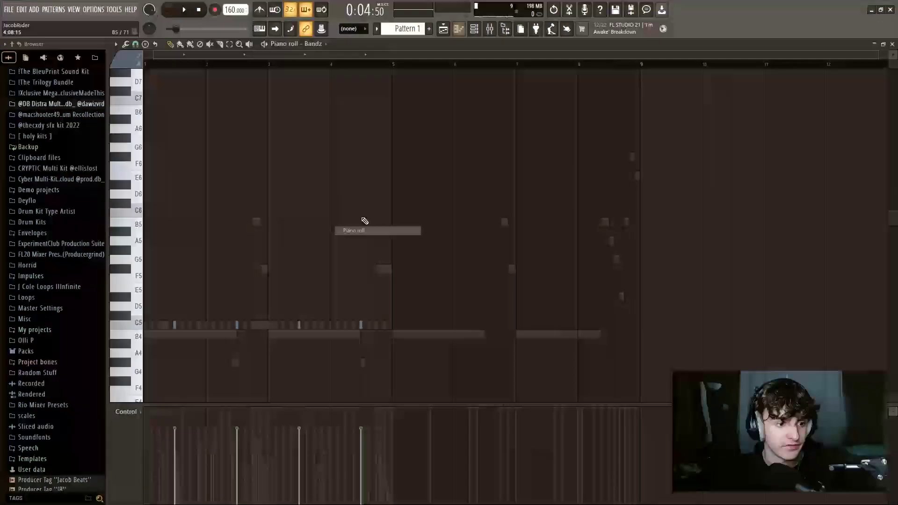
ctrl+drag(392, 66, 2, 105)
key(ctrl+b)
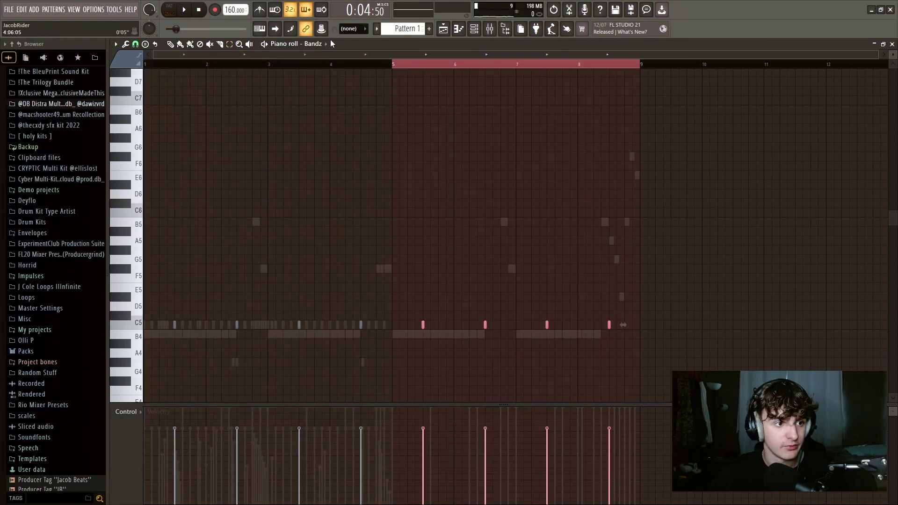
- Duplicate the Orange Snare and hi-hat notes of bars 1 to 4 into bars 5 to 8
scroll(331, 44, down, 1)
drag(386, 56, 145, 56)
key(ctrl+b)
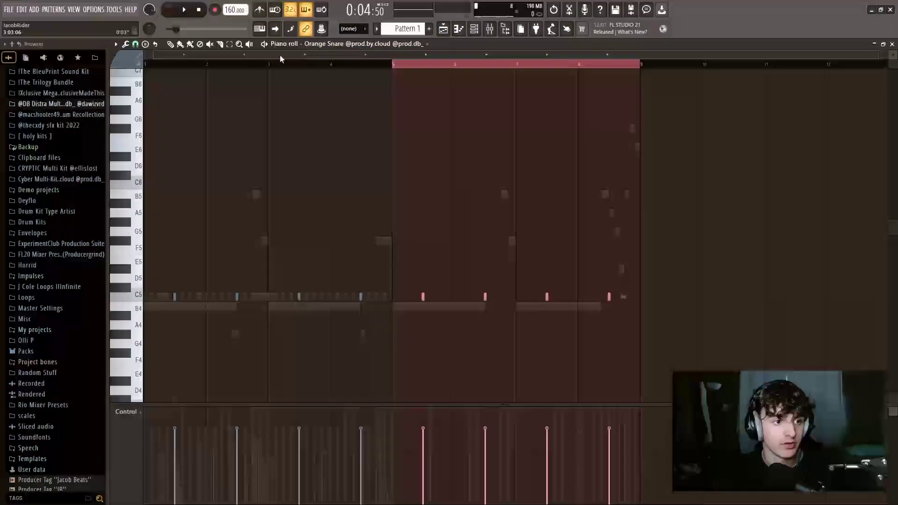
click(330, 44)
click(342, 115)
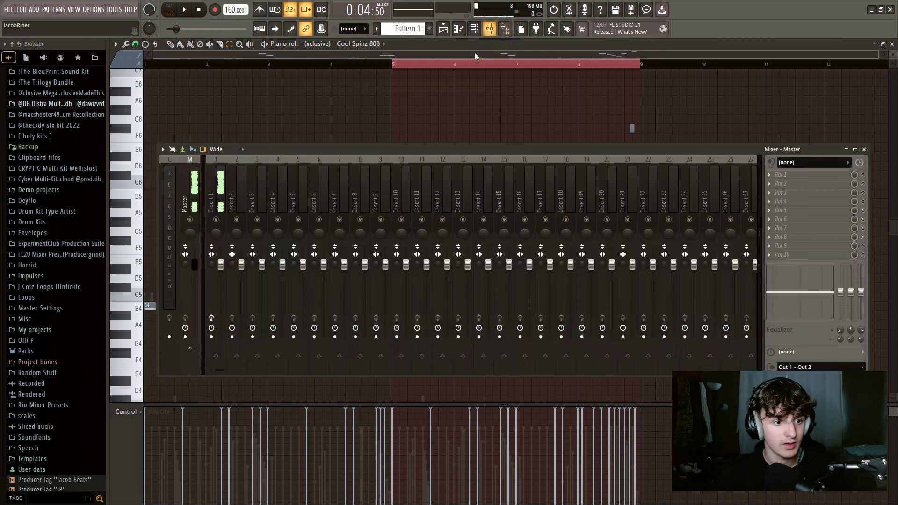
- Add Fruity Soft Clipper to slot 9 of the master track and clear the bars 5 to 8 selection in the piano roll
click(789, 247)
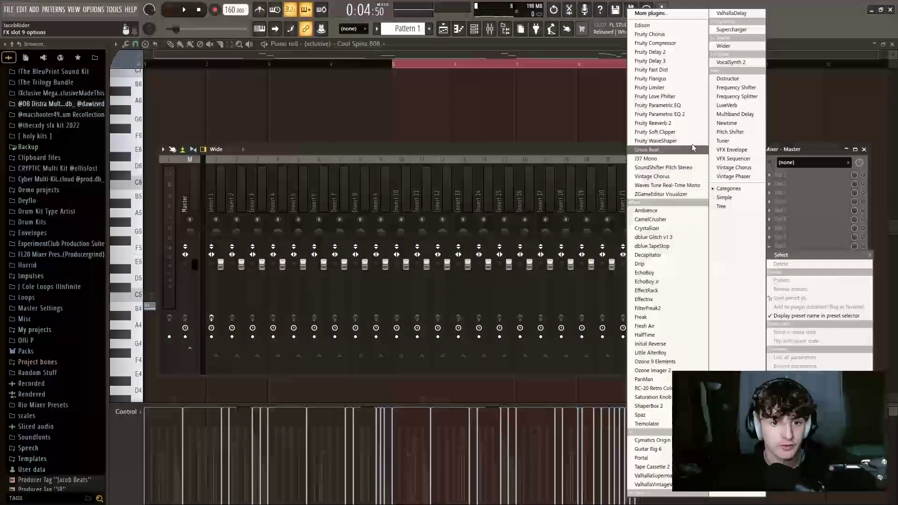
click(655, 131)
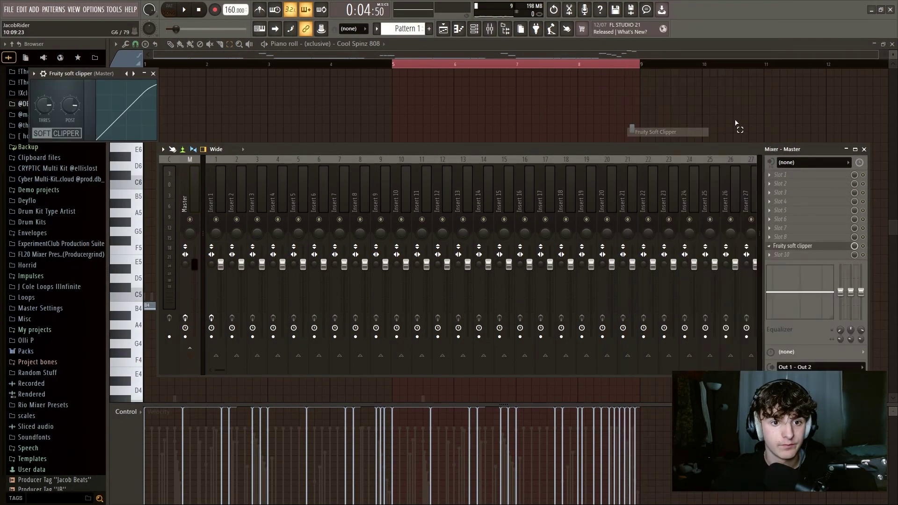
click(153, 73)
key(F9)
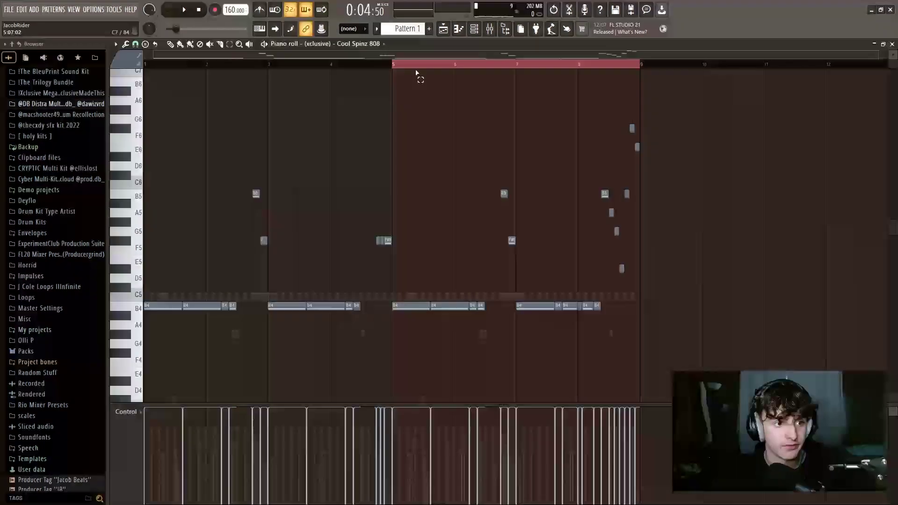
click(418, 67)
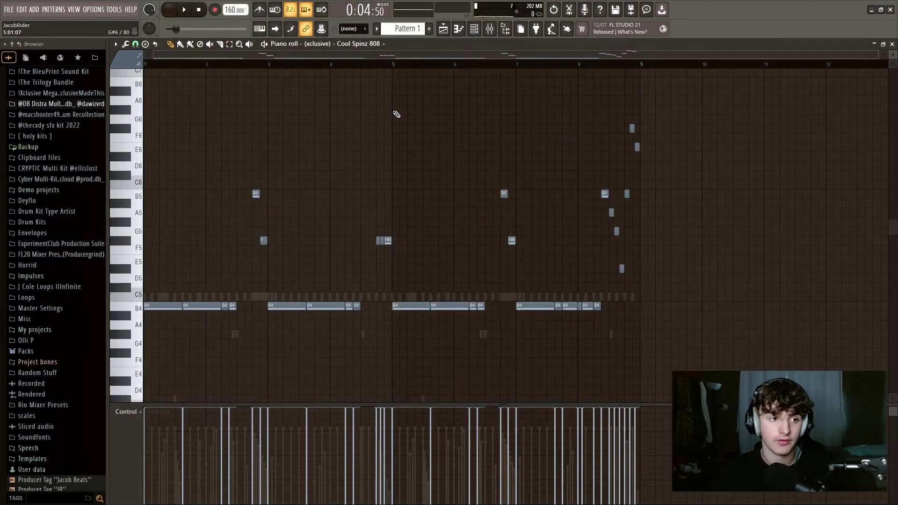
click(198, 10)
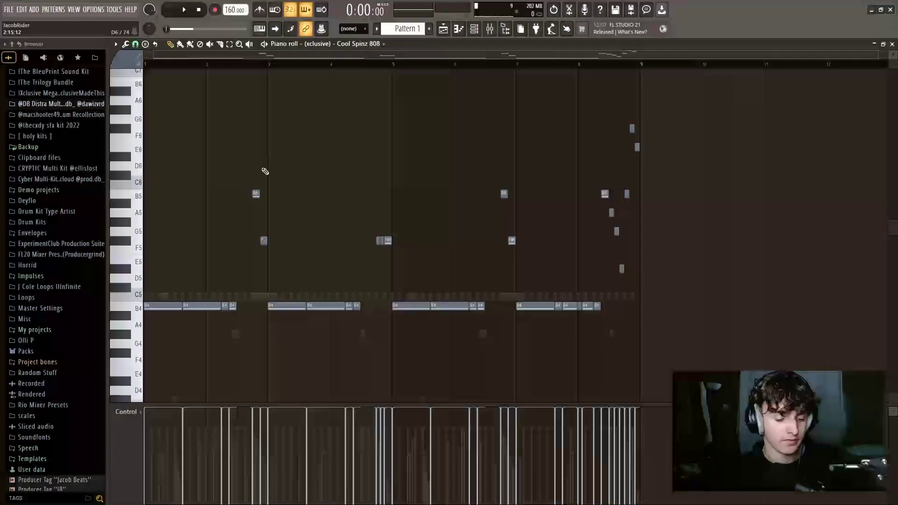
- Remove the B5 and F#5 notes at the end of bar 2, audition the 808 line without them, and undo the removal
drag(173, 114, 655, 363)
click(227, 108)
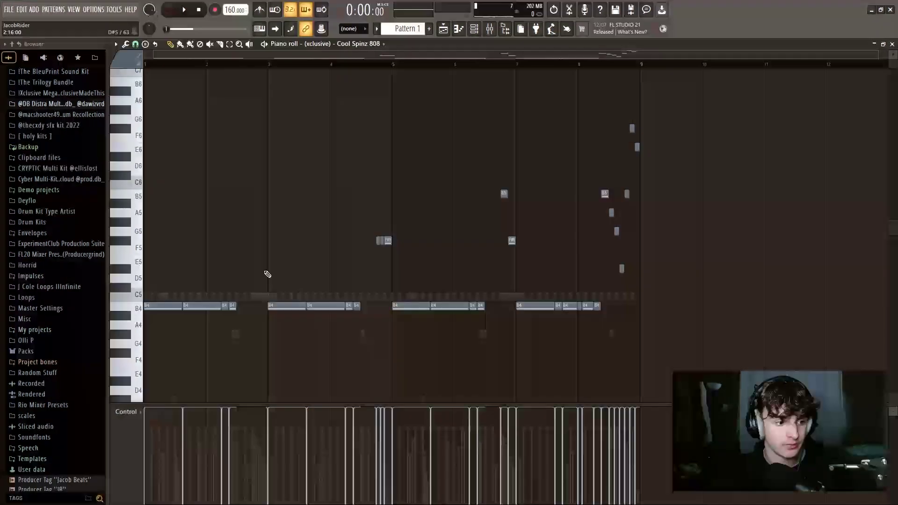
key(space)
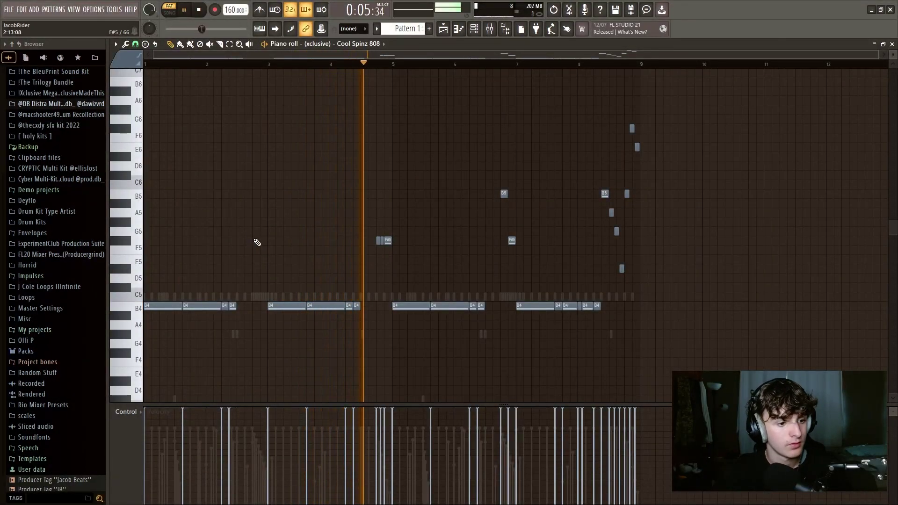
key(ctrl+alt+z)
key(ctrl+alt+z)
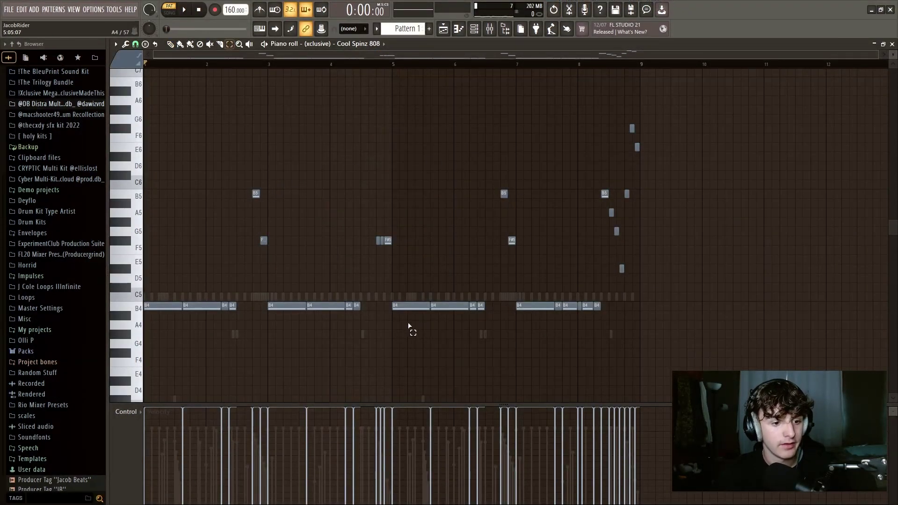
- Examine the sustained B4 notes and the B5 and F#5 notes ending bars 2 and 6, and play back the opening bars
drag(395, 306, 145, 305)
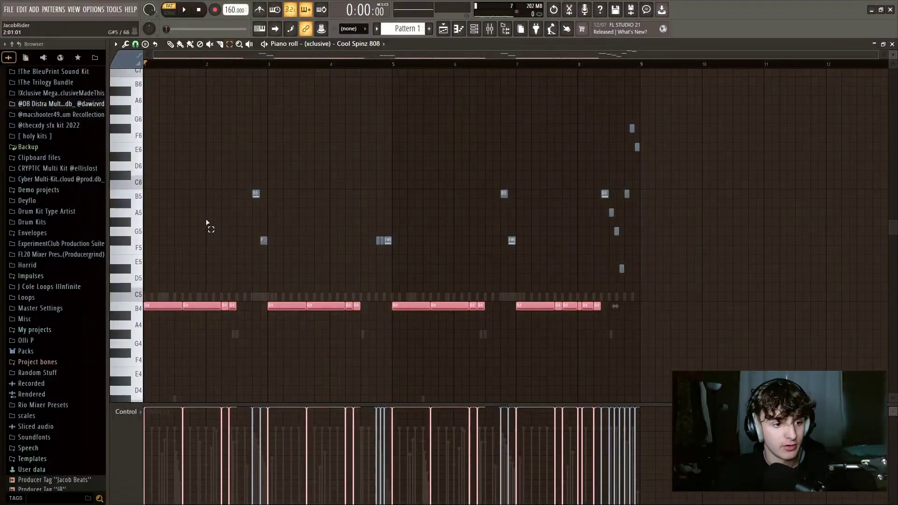
drag(204, 152, 285, 281)
drag(413, 162, 517, 257)
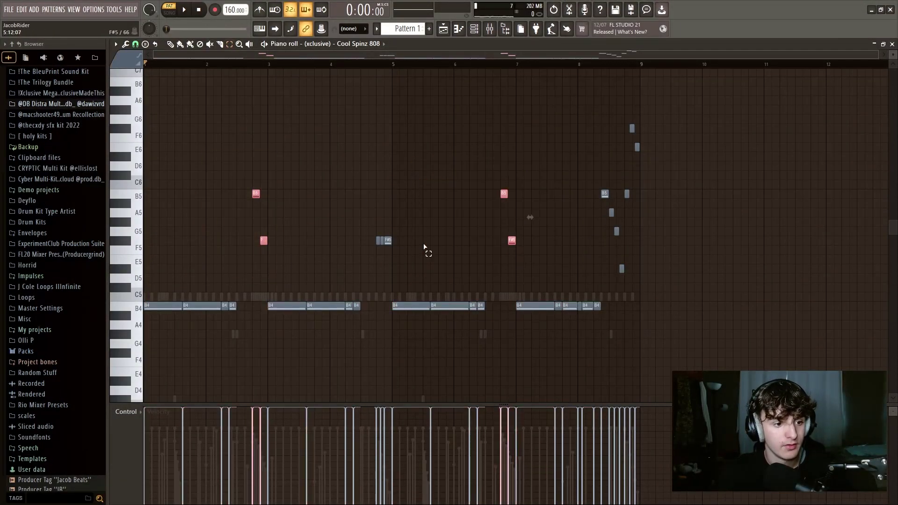
click(249, 65)
key(space)
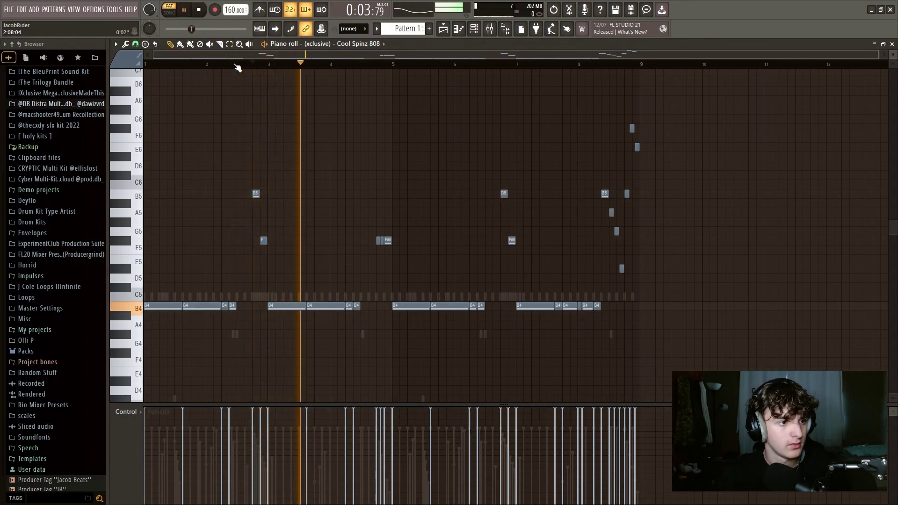
drag(237, 66, 112, 68)
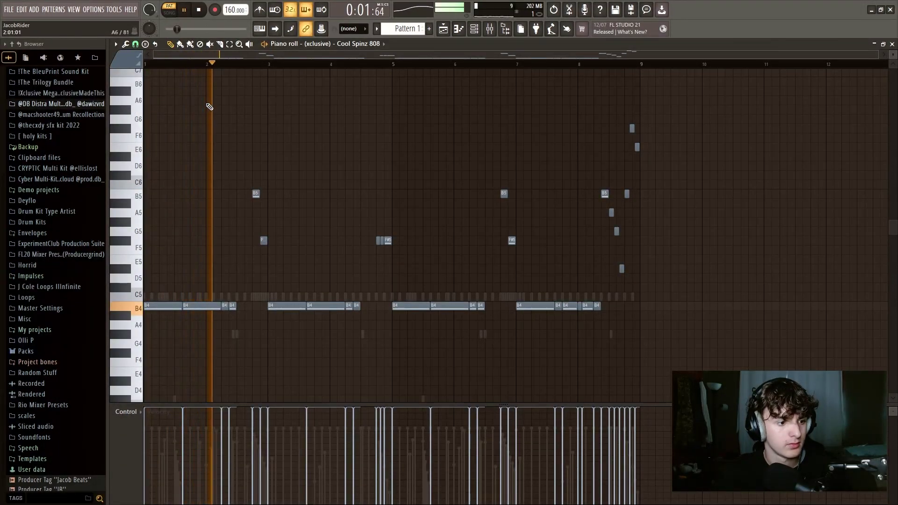
key(space)
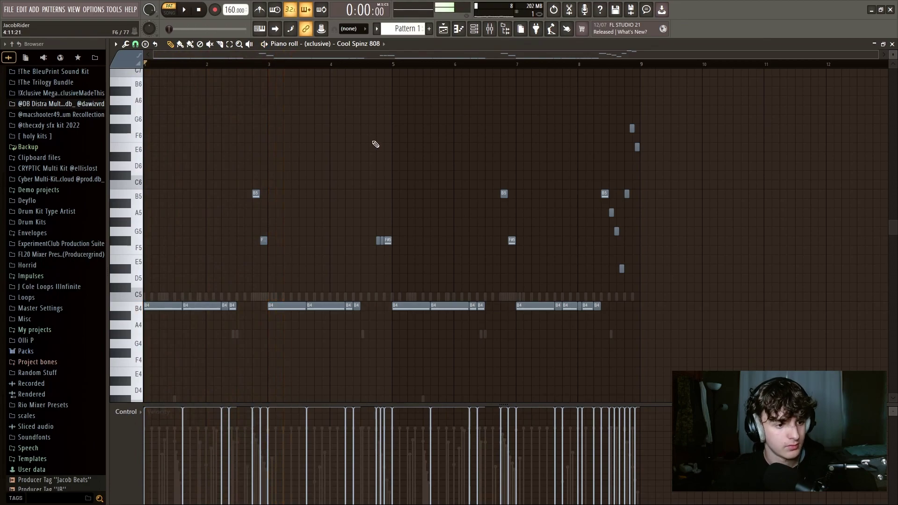
- Inspect the short F#5 notes at the end of bar 4 and review the Line snap-to-grid setting
key(e)
drag(359, 238, 409, 268)
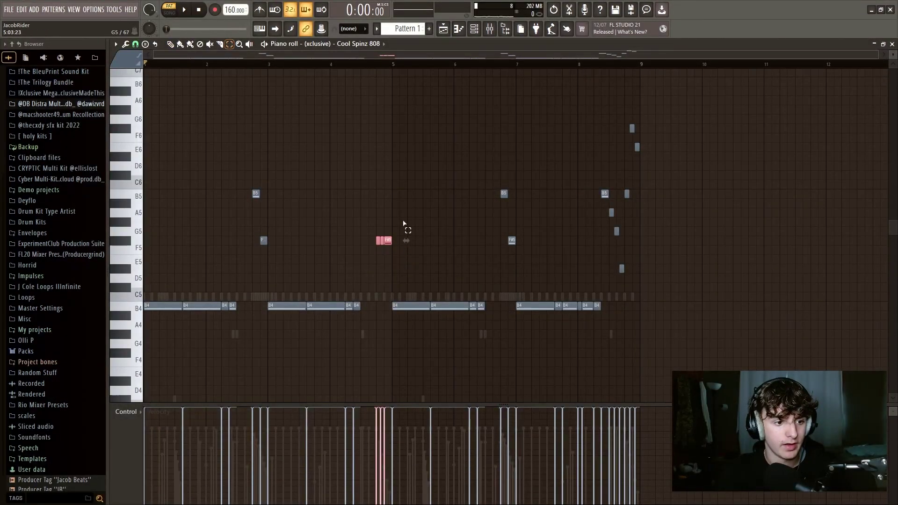
scroll(367, 68, up, 5)
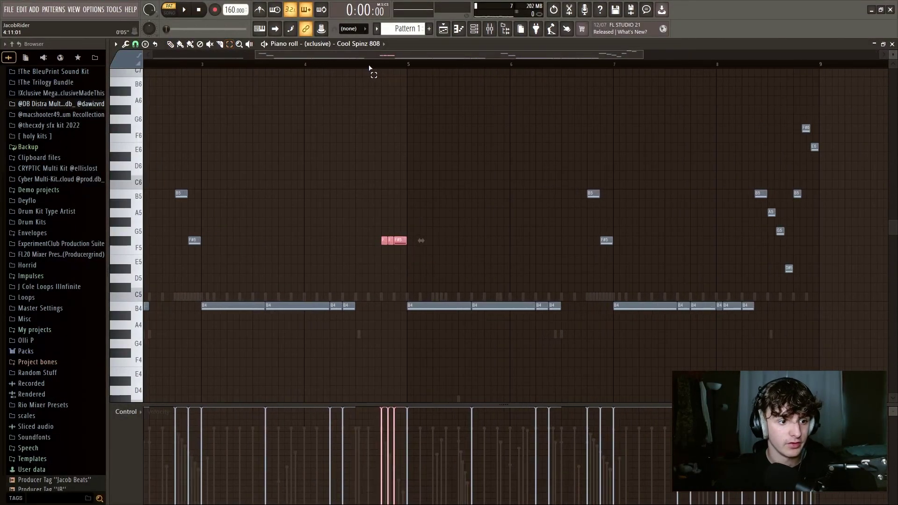
click(135, 43)
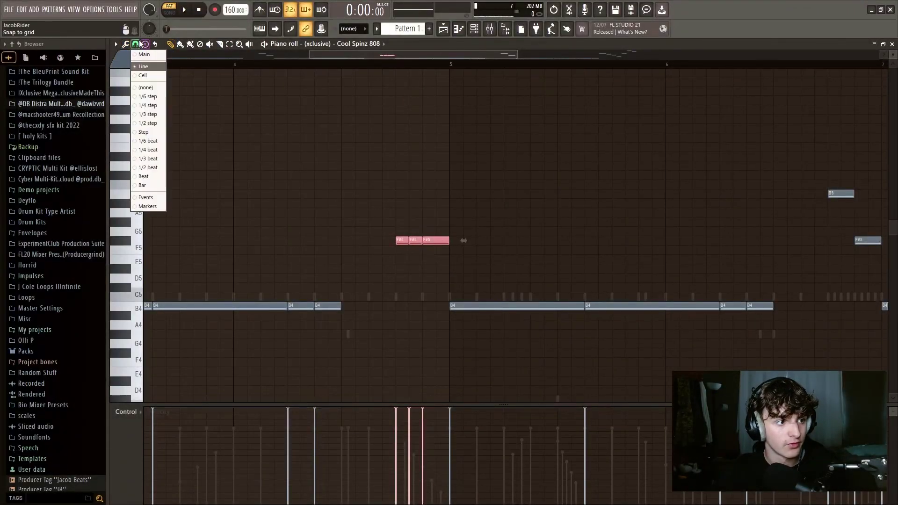
click(163, 68)
click(456, 129)
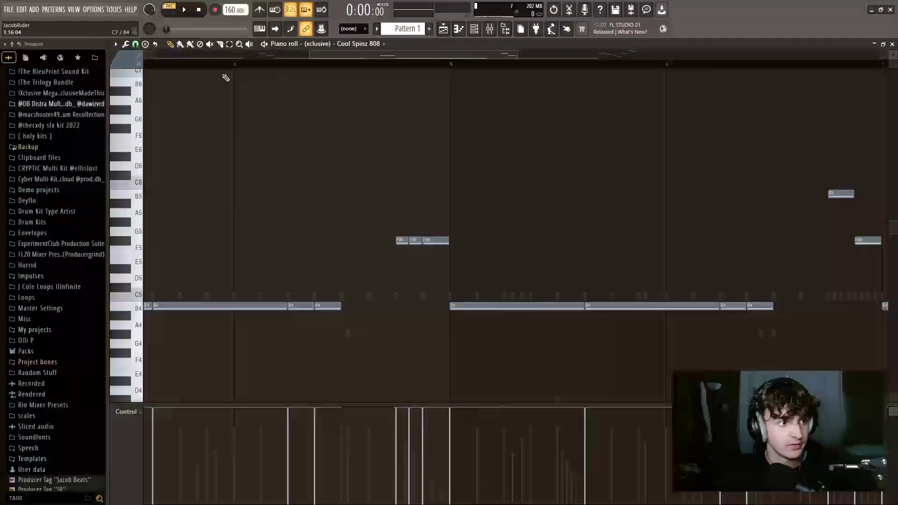
click(135, 44)
click(137, 46)
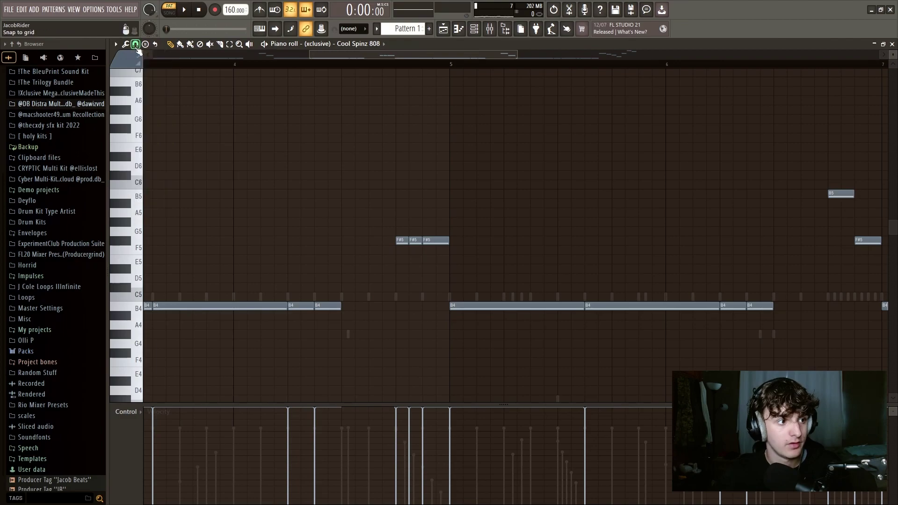
- Set the piano roll's snap to grid to 1/3 step for the note run at the end of bar 8
scroll(367, 66, down, 6)
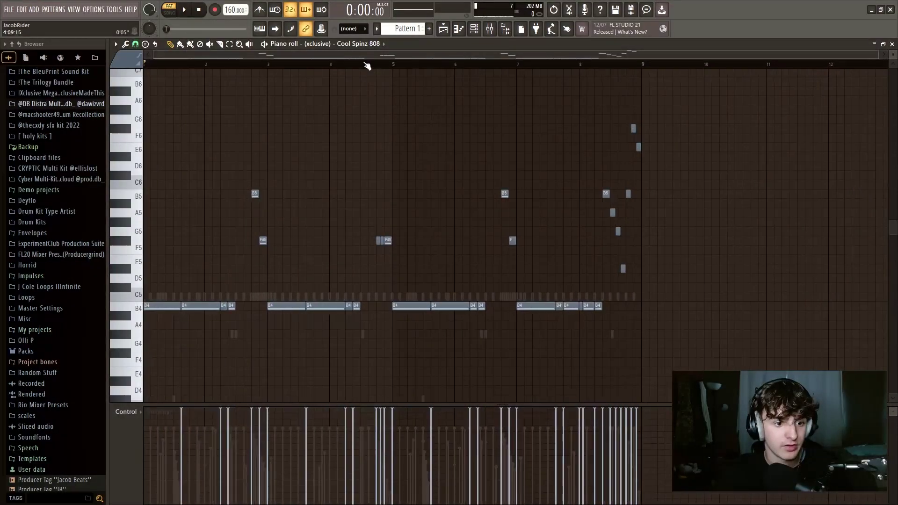
scroll(618, 64, up, 6)
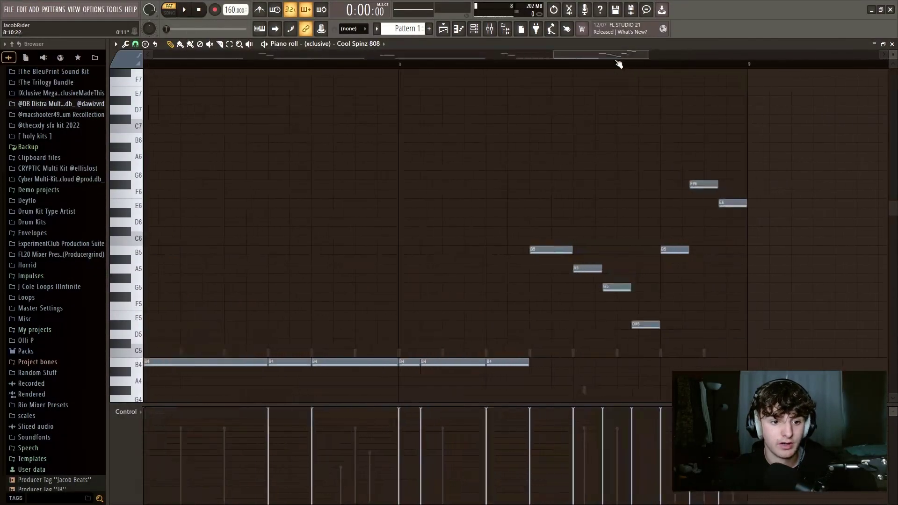
click(135, 44)
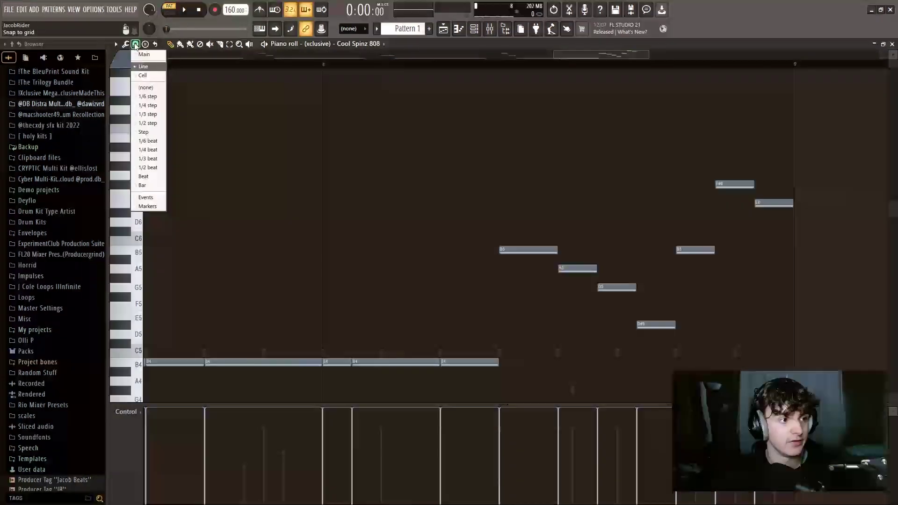
click(148, 114)
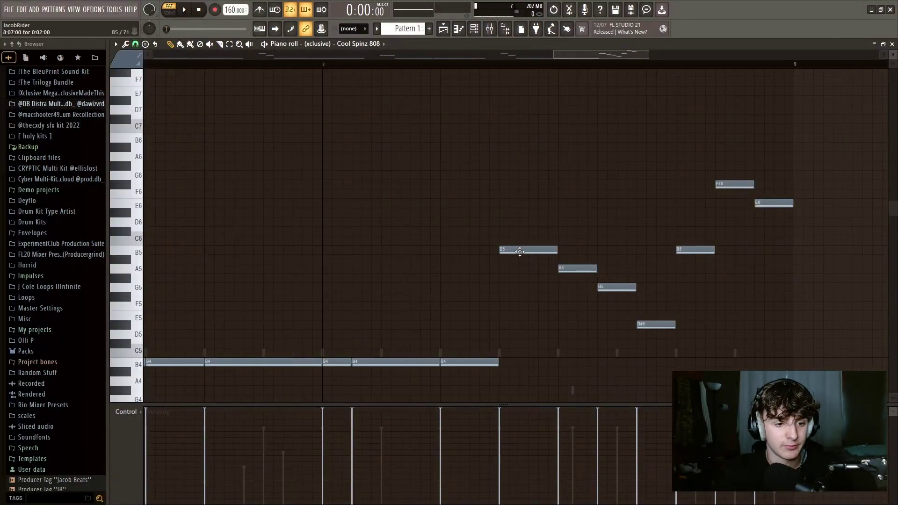
- Examine the A5, G5 and D#5 notes of the bar 8 run and play that section back
scroll(482, 70, down, 5)
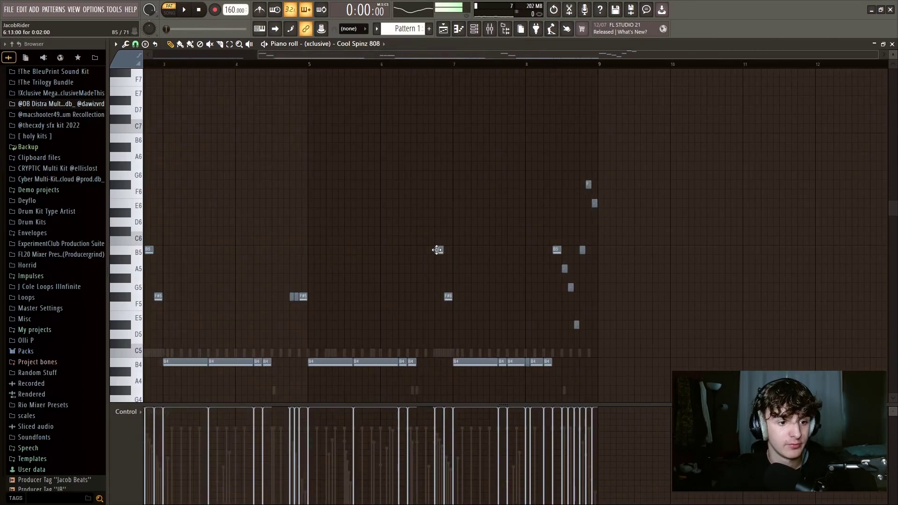
scroll(560, 65, up, 5)
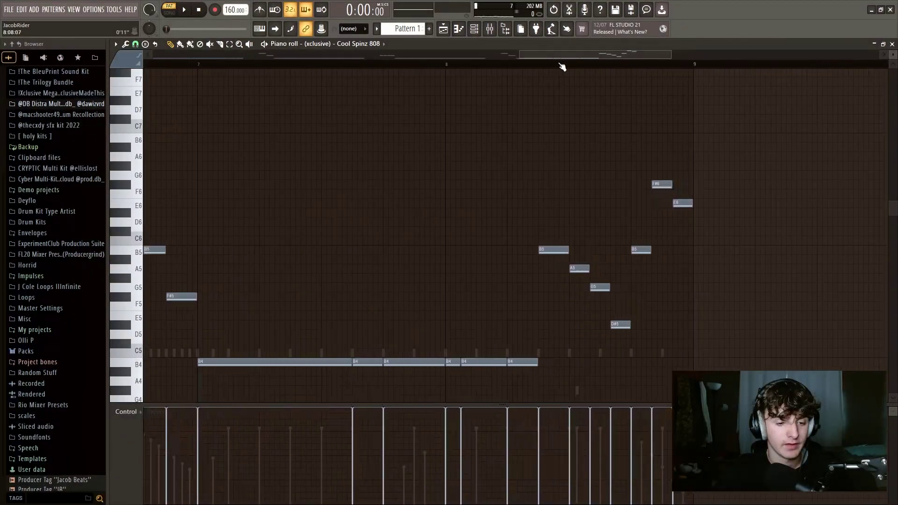
drag(585, 269, 637, 333)
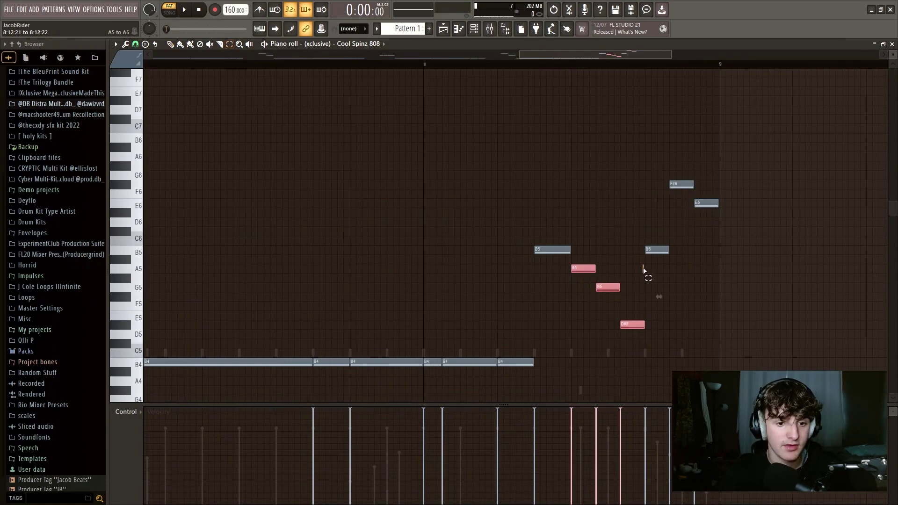
key(space)
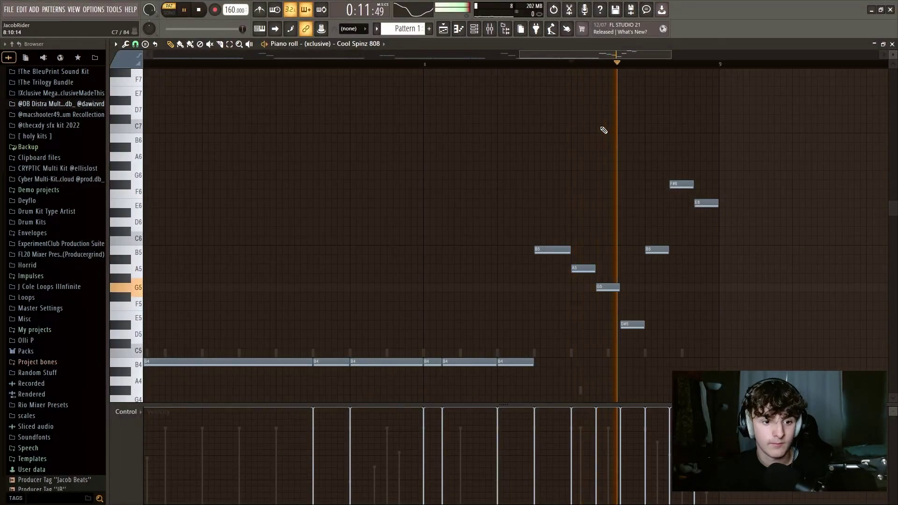
key(space)
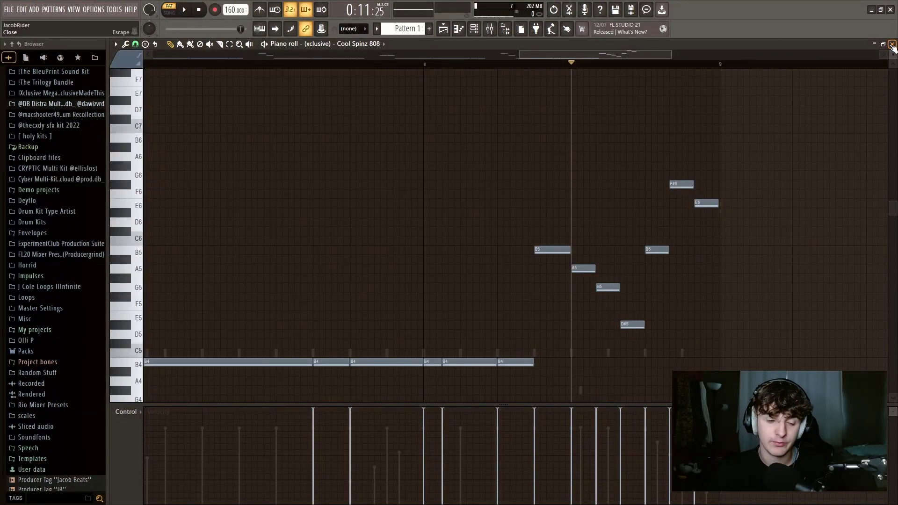
key(space)
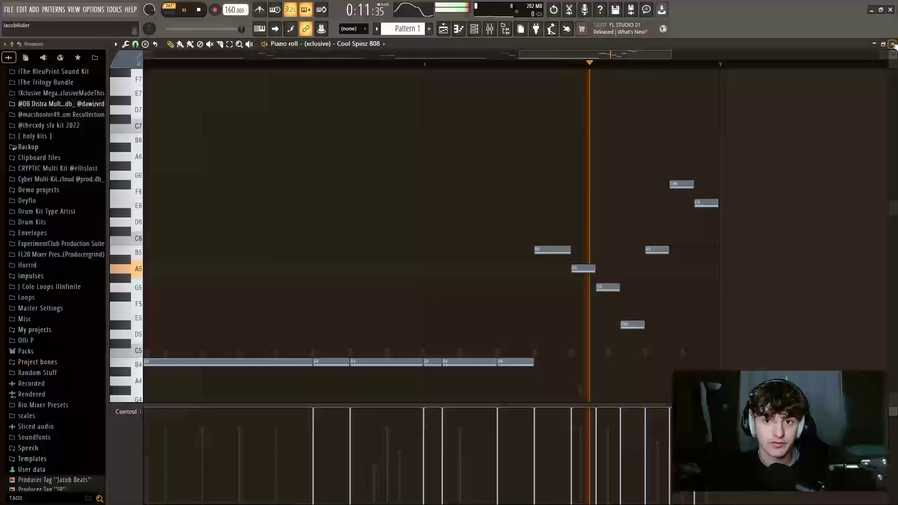
click(892, 43)
key(space)
- Play back the 808 pattern from the beginning with all eight bars in view
click(440, 216)
scroll(443, 198, down, 7)
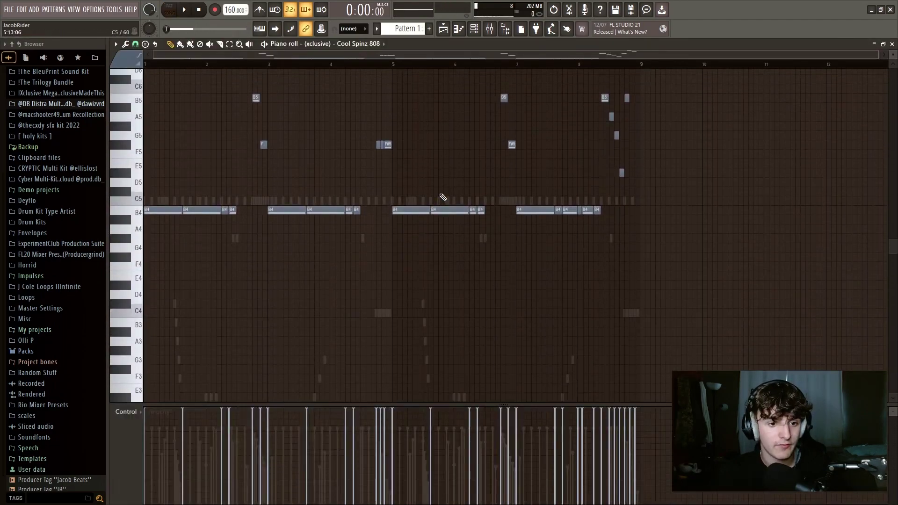
scroll(443, 197, up, 4)
key(space)
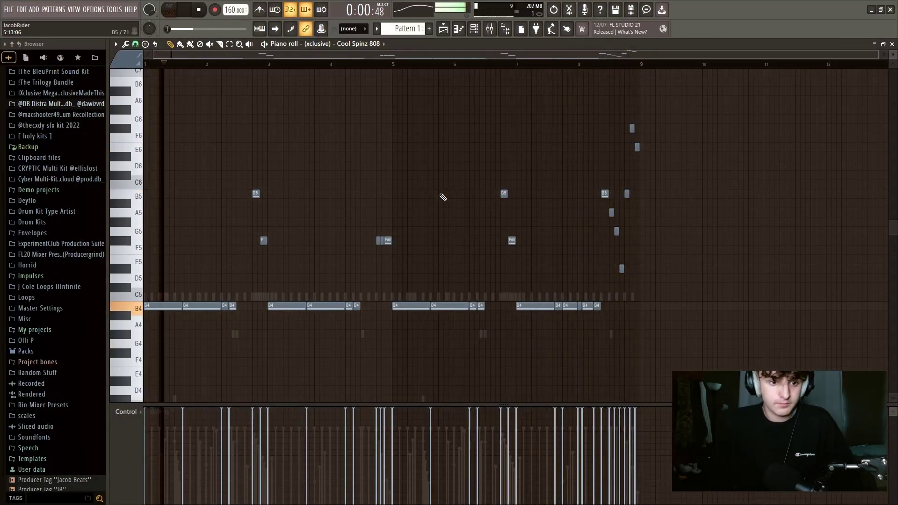
key(space)
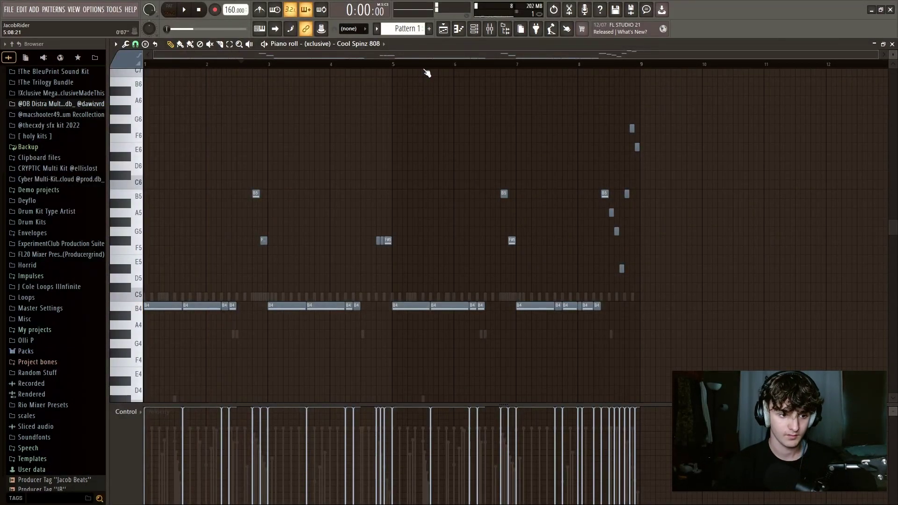
- Examine the 808 note run closing bar 8 together with the piano roll's snap-to-grid options
scroll(584, 71, up, 5)
scroll(580, 70, up, 3)
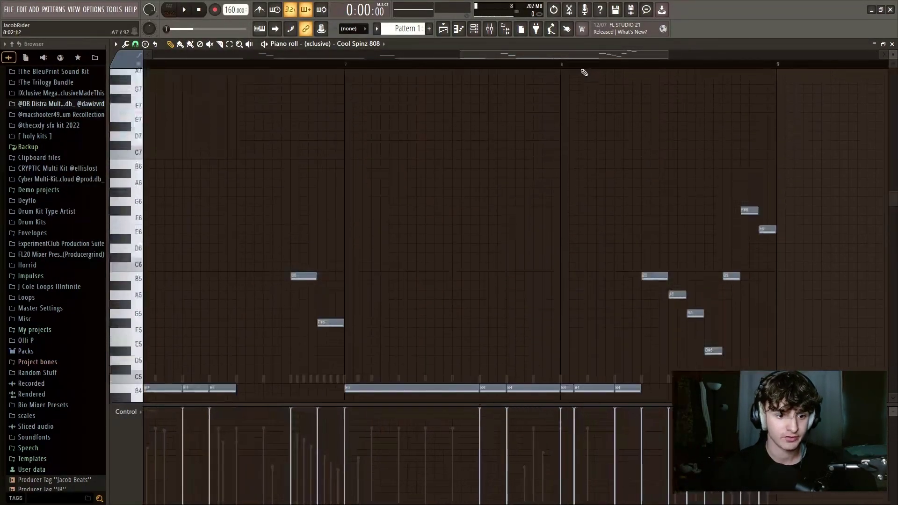
scroll(576, 70, up, 1)
click(135, 44)
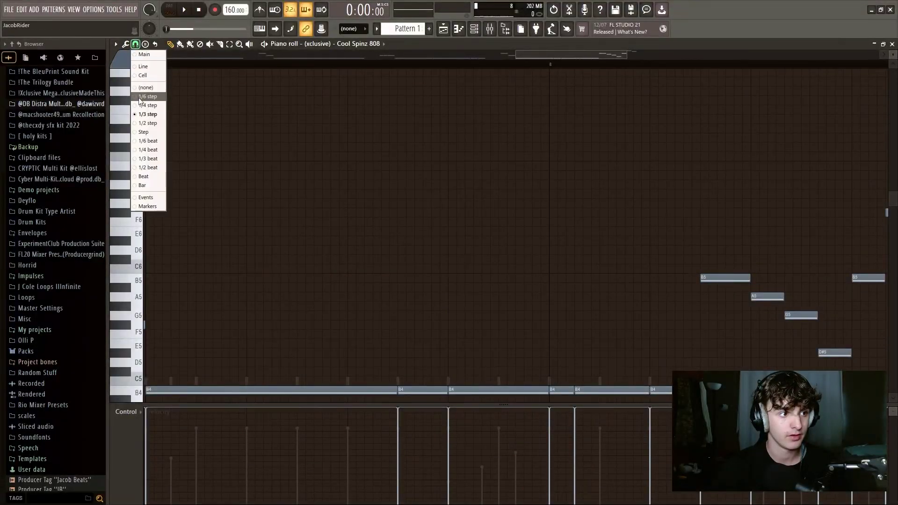
click(370, 195)
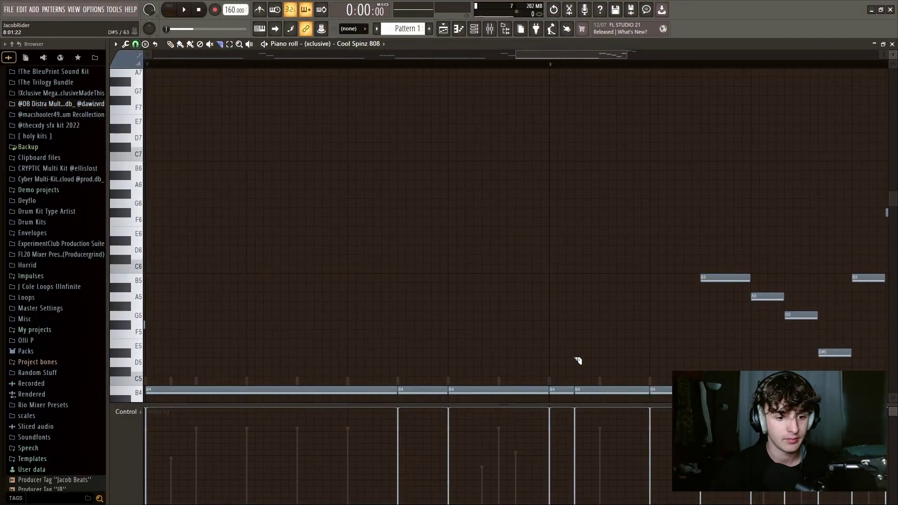
key(c)
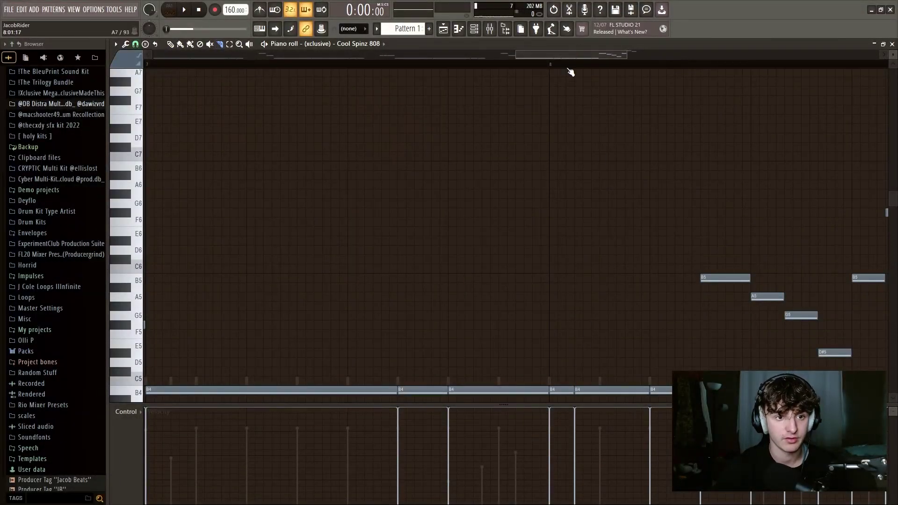
scroll(571, 68, down, 8)
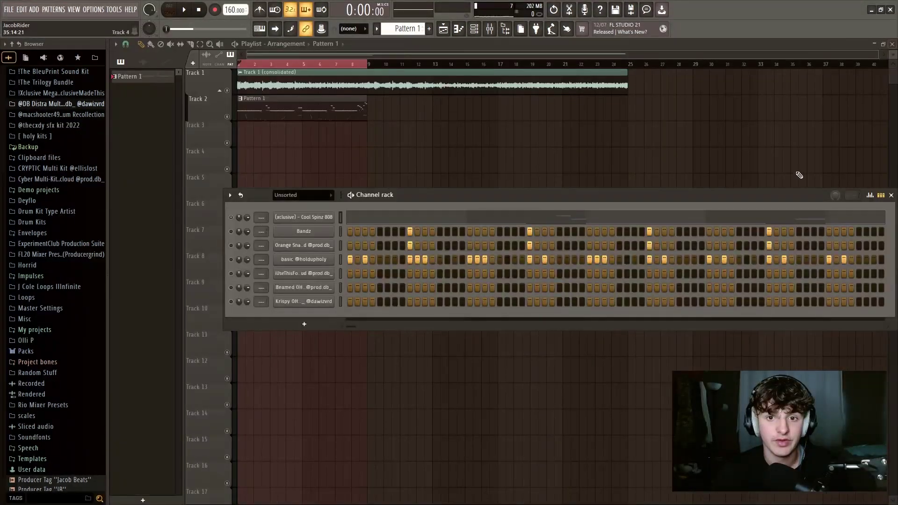
- Move the channel rack higher over the playlist and turn off solo on the Cool Spinz 808 channel
drag(767, 191, 756, 127)
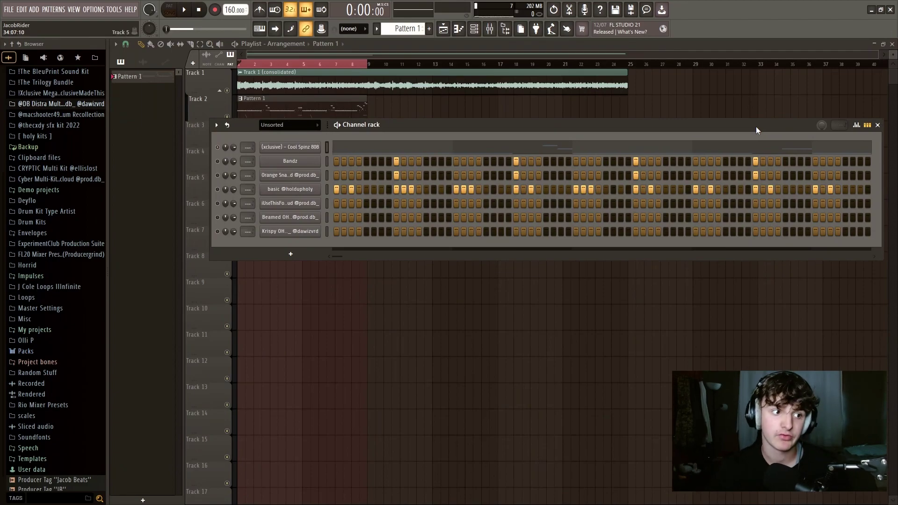
right_click(219, 149)
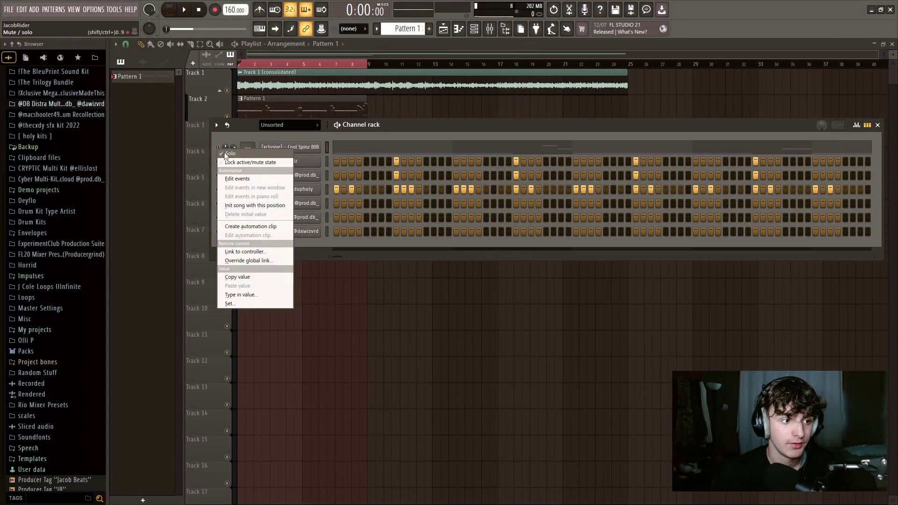
click(229, 154)
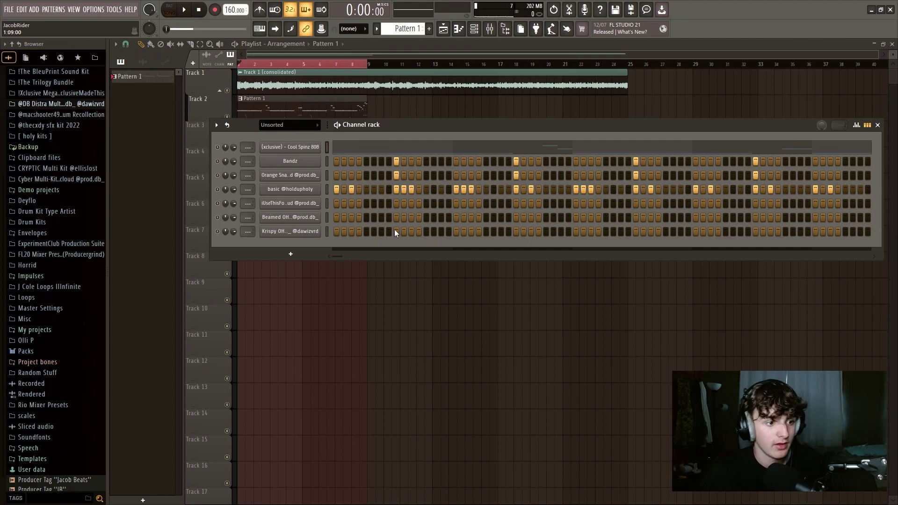
- Load the "[snare] life is good" sample from the !My Drum Kit Snare folder into a new channel
scroll(74, 189, up, 4)
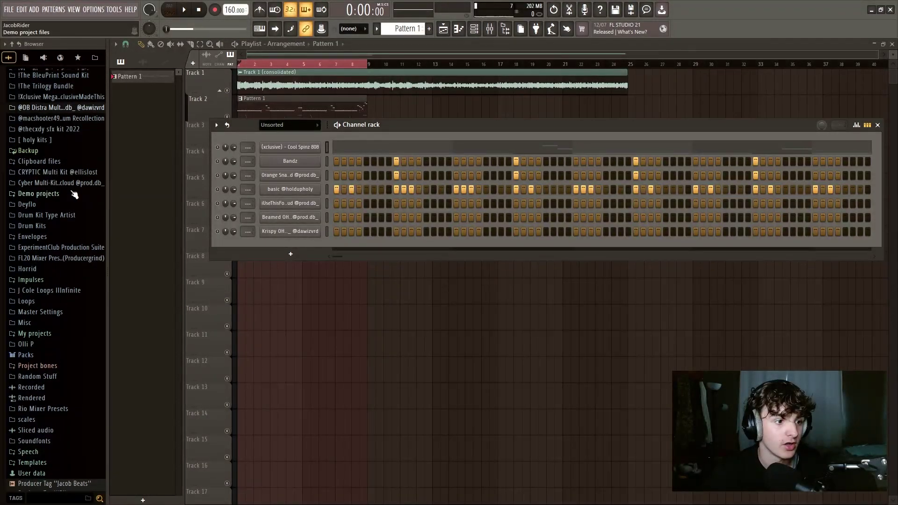
click(52, 157)
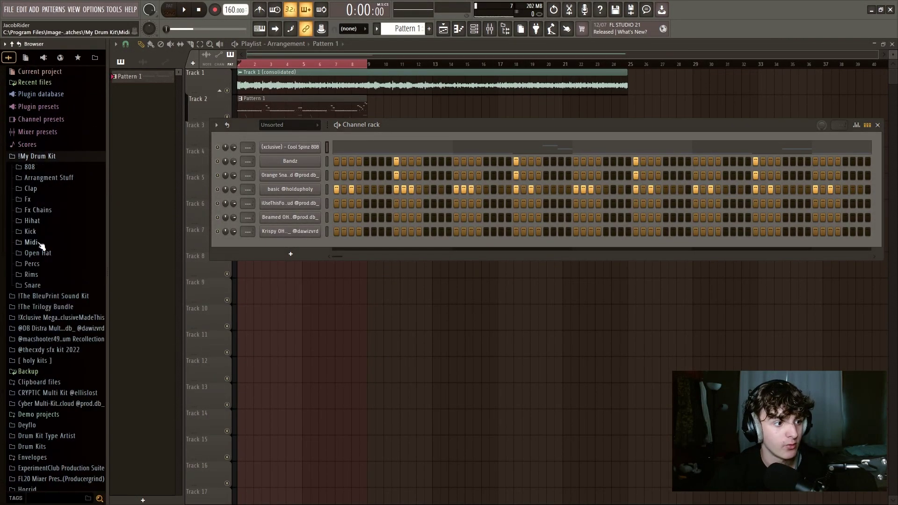
click(34, 285)
click(40, 285)
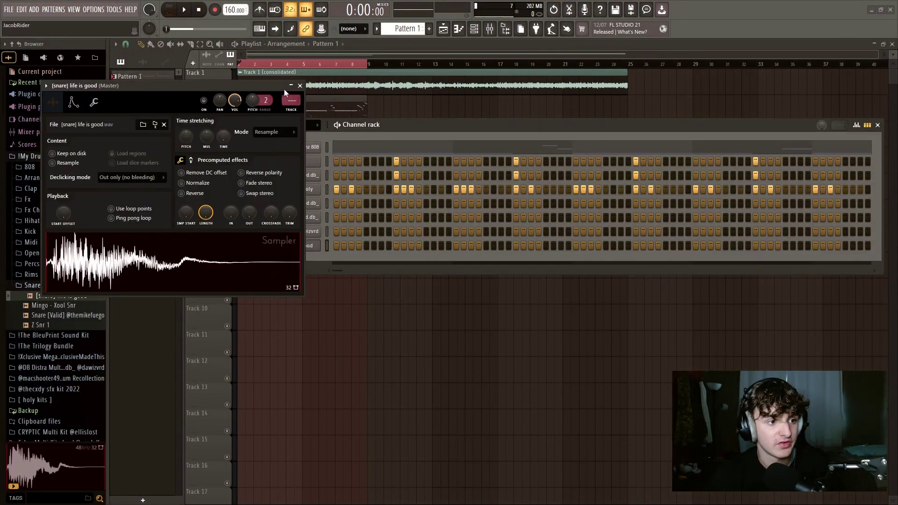
click(300, 85)
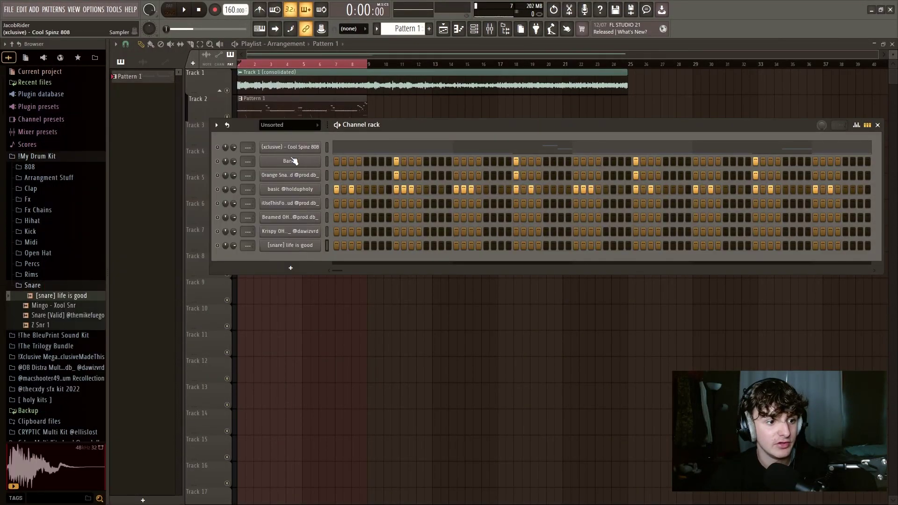
- Place the "[snare] life is good" channel directly below the basic hi-hat channel and collapse the !My Drum Kit folder
scroll(289, 219, up, 1)
click(286, 203)
click(265, 264)
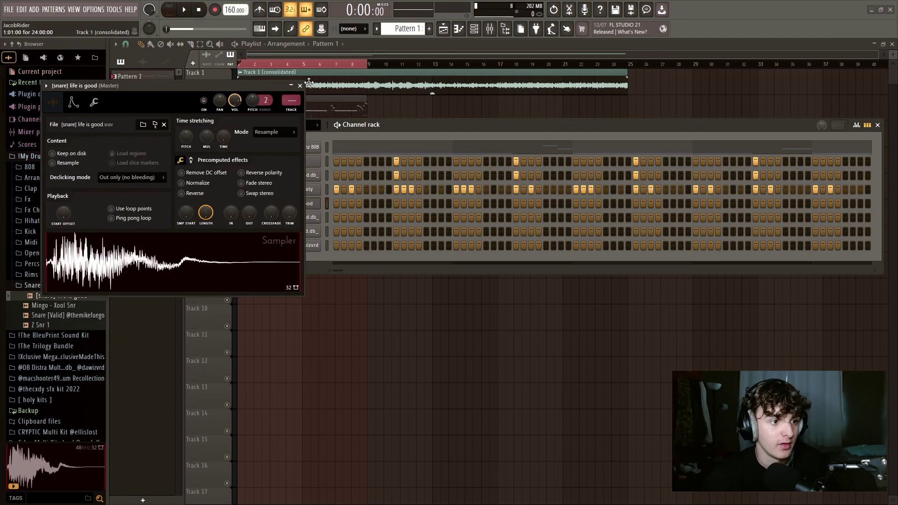
key(Escape)
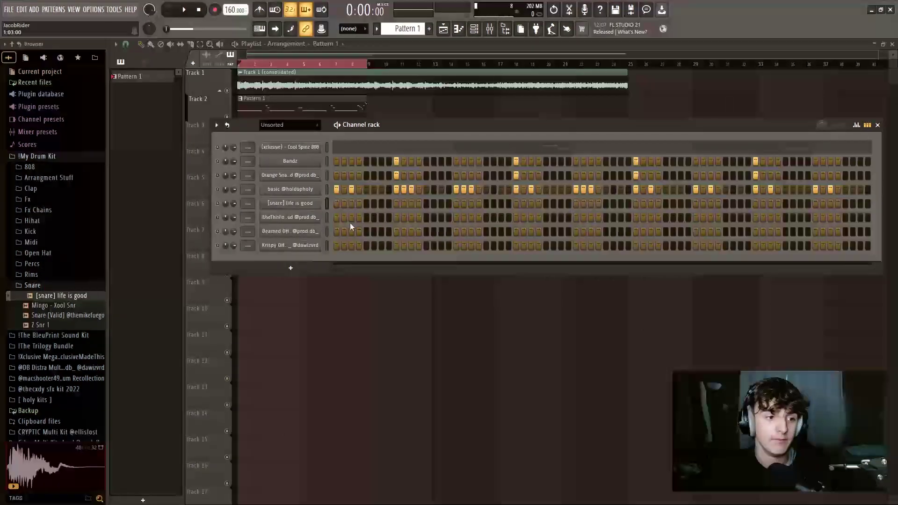
right_click(69, 170)
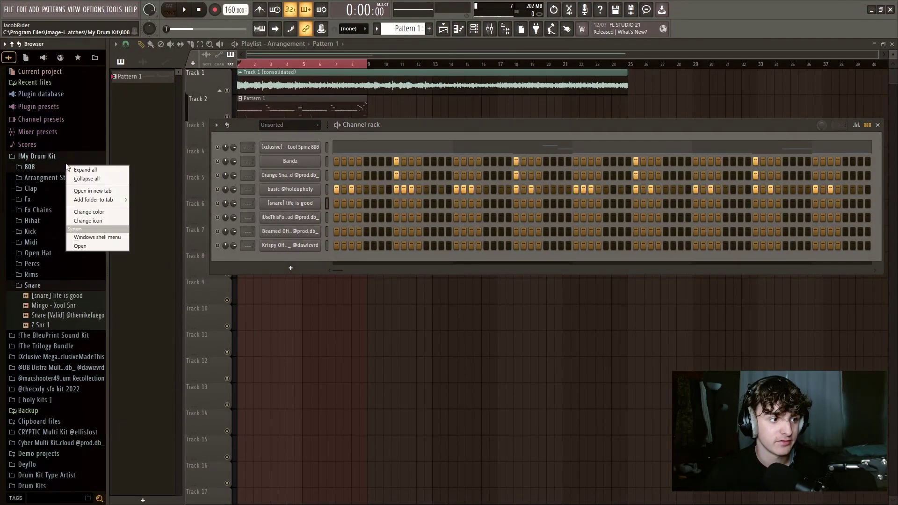
click(72, 176)
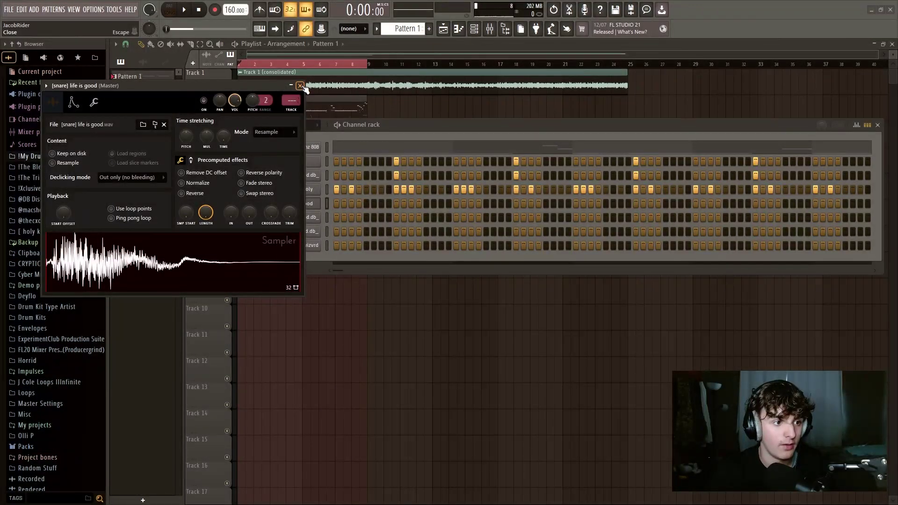
click(300, 86)
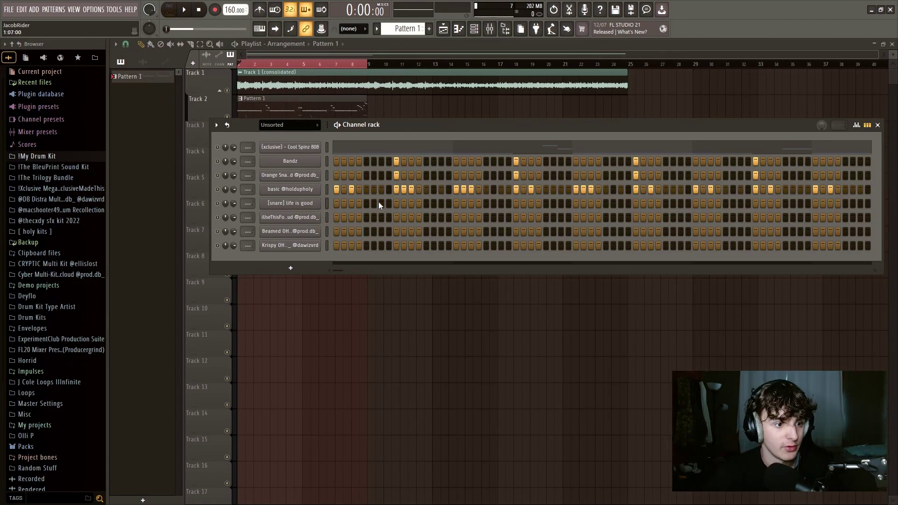
- Program "[snare] life is good" hits on steps 7, 15, 19, 23 and 31 while playing the beat
key(space)
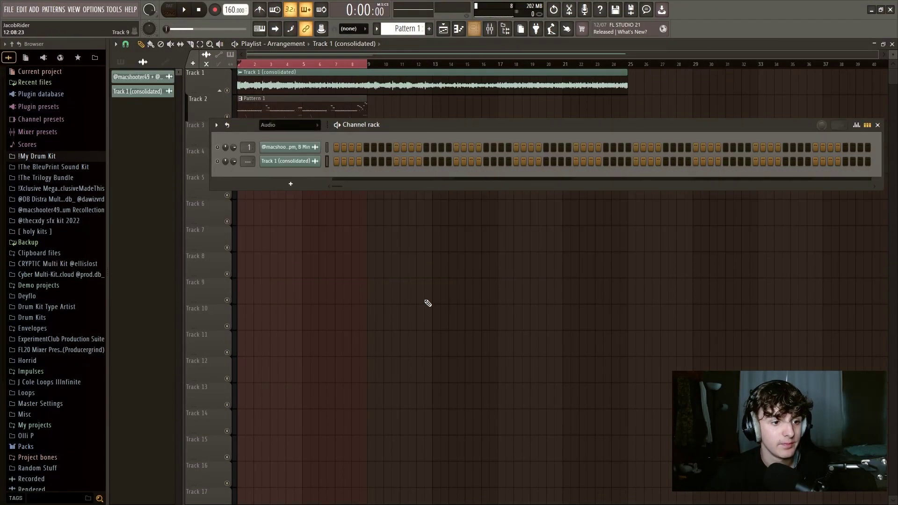
scroll(307, 128, down, 1)
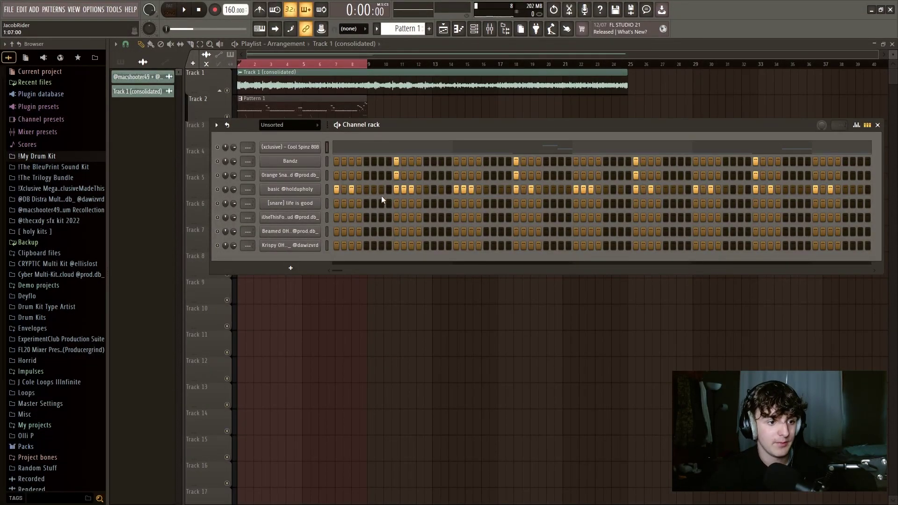
key(space)
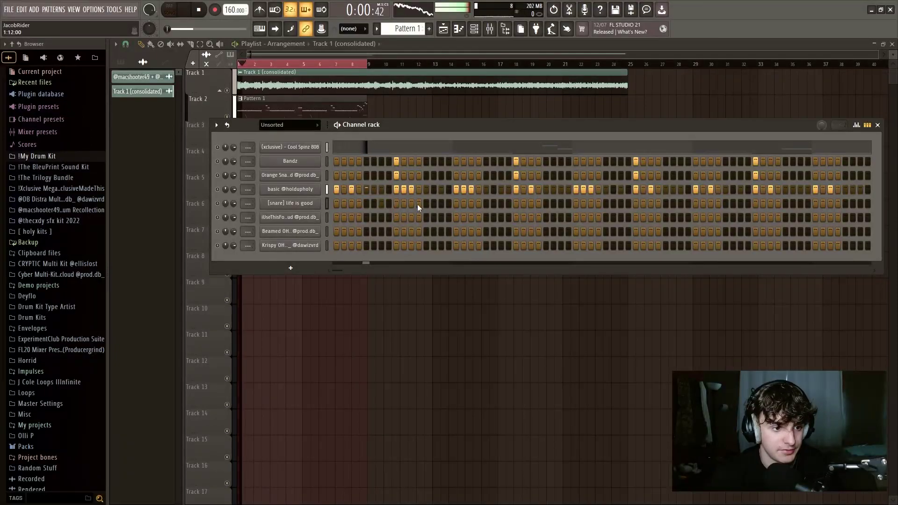
click(471, 204)
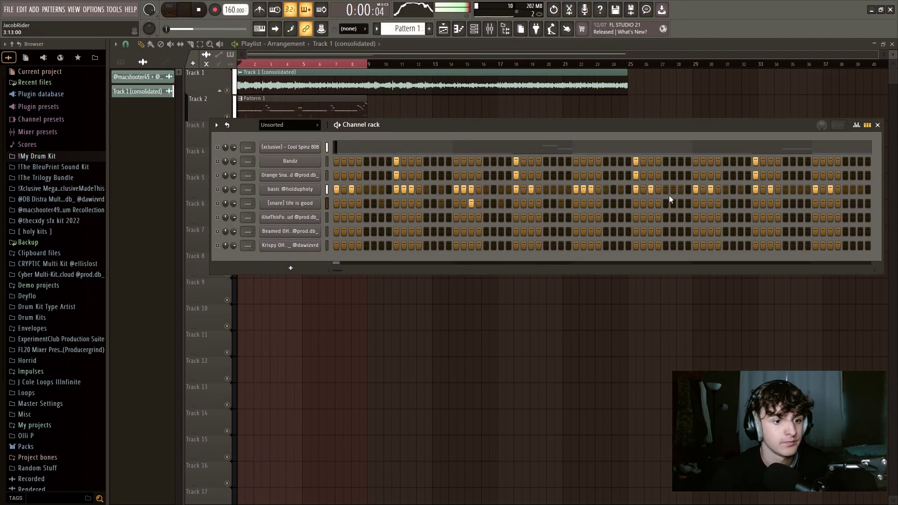
- Lower the velocities of the snare hits on steps 19 and 23, with step 23 the quieter one
click(856, 126)
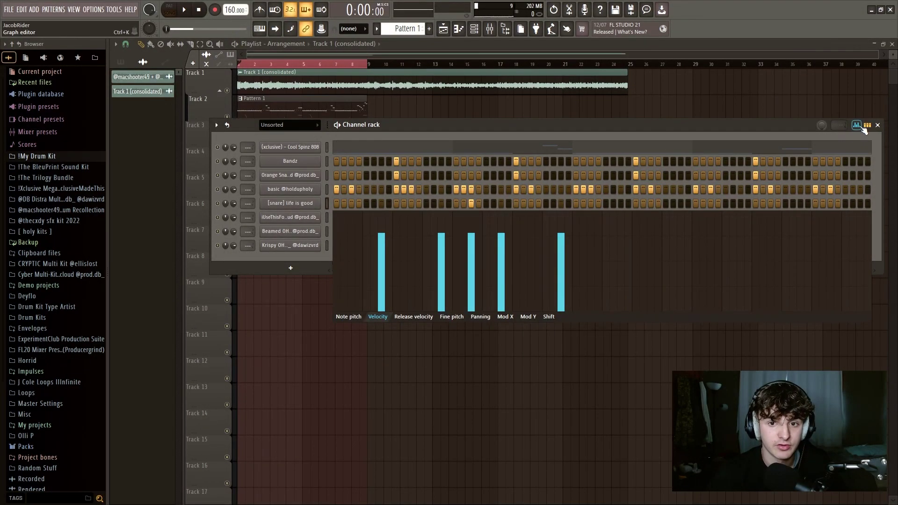
drag(471, 248, 501, 262)
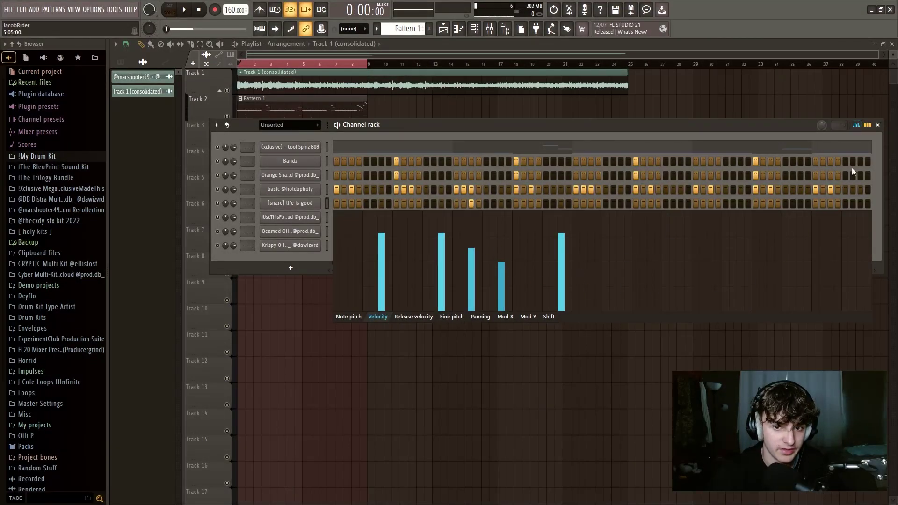
click(857, 125)
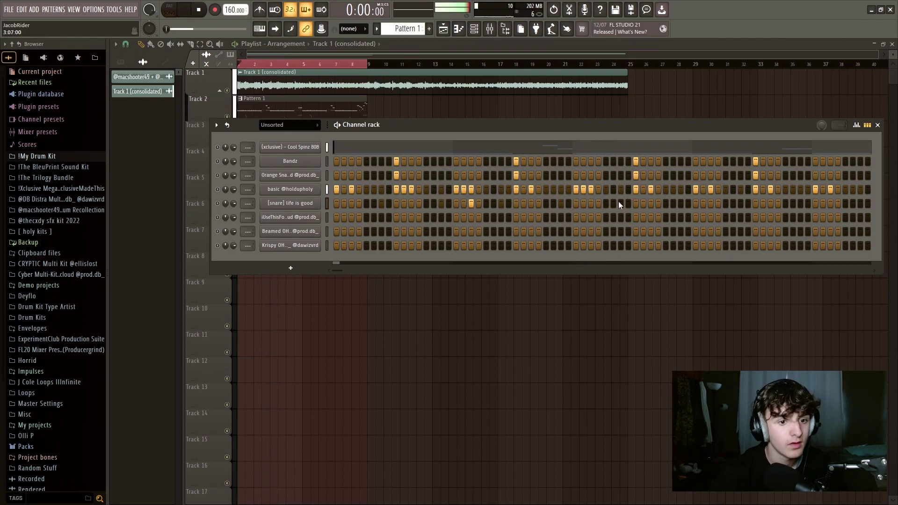
- Extend the snare pattern through bars 3 and 4, including hits on steps 50 and 51, while playing it back
click(703, 203)
click(710, 203)
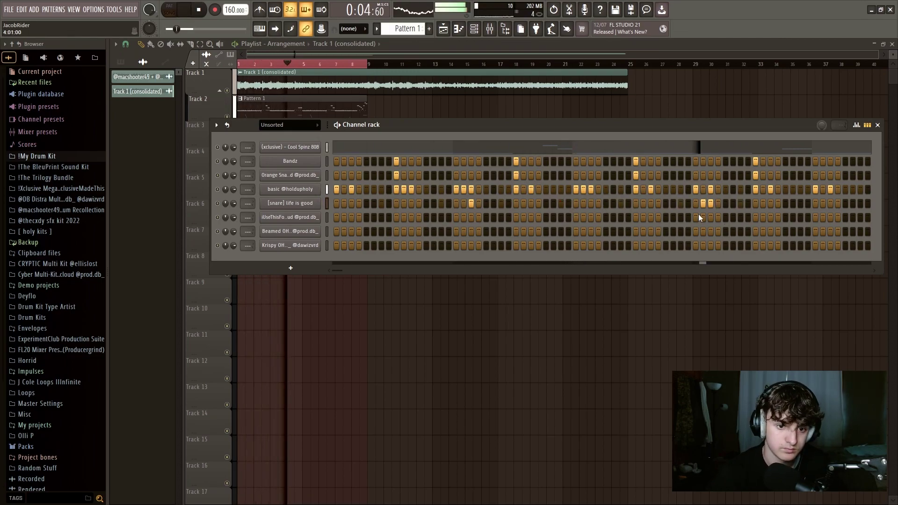
key(space)
click(830, 203)
key(space)
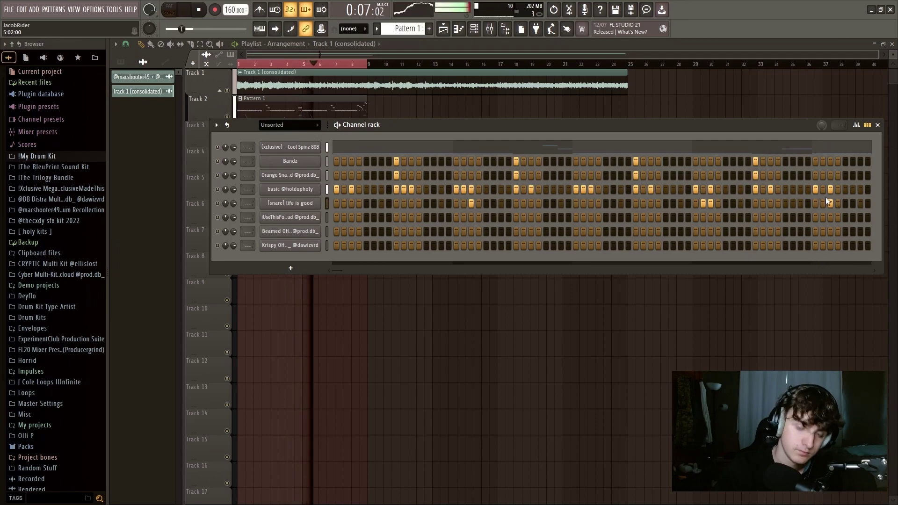
key(space)
- Open the "[snare] life is good" channel in the piano roll and set its snap to grid to 1/3 step
right_click(303, 203)
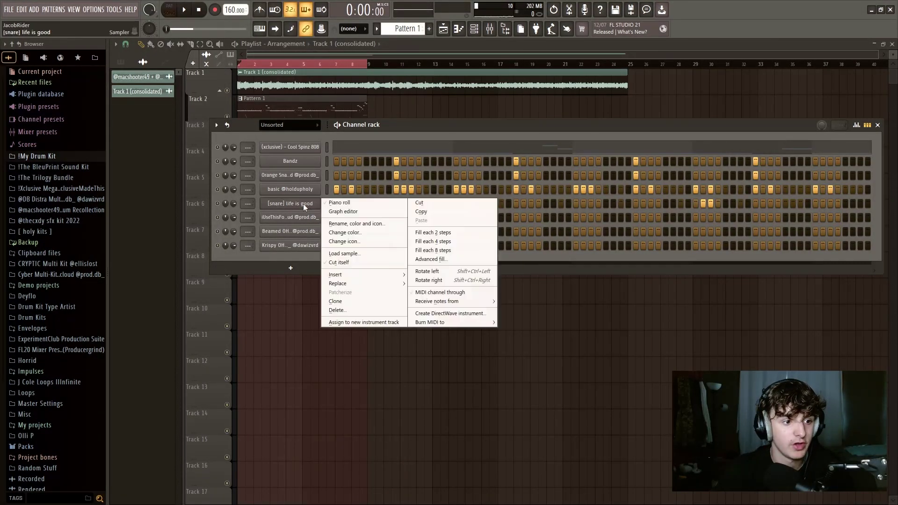
click(327, 203)
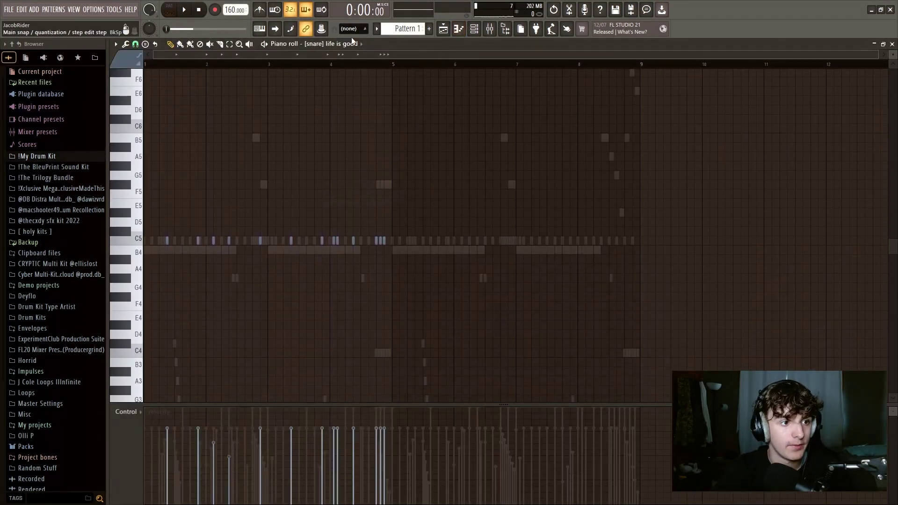
scroll(194, 66, up, 3)
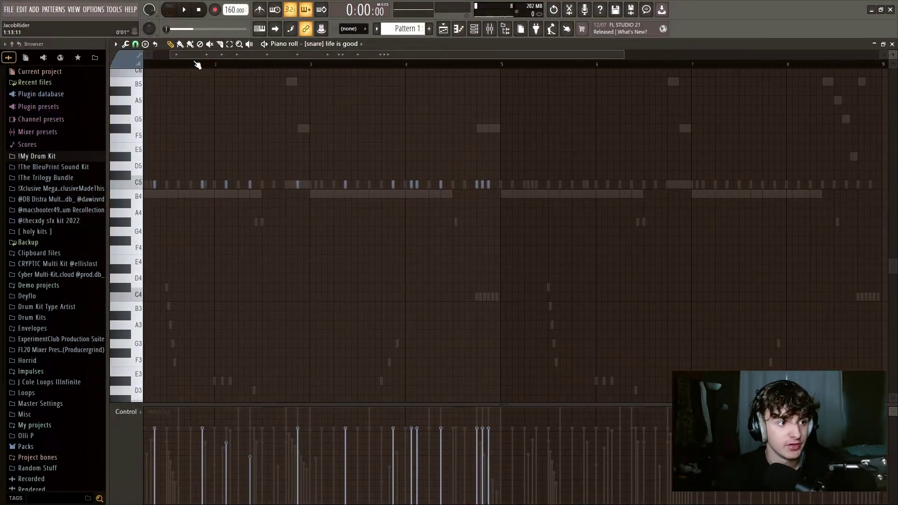
drag(3, 86, 3, 100)
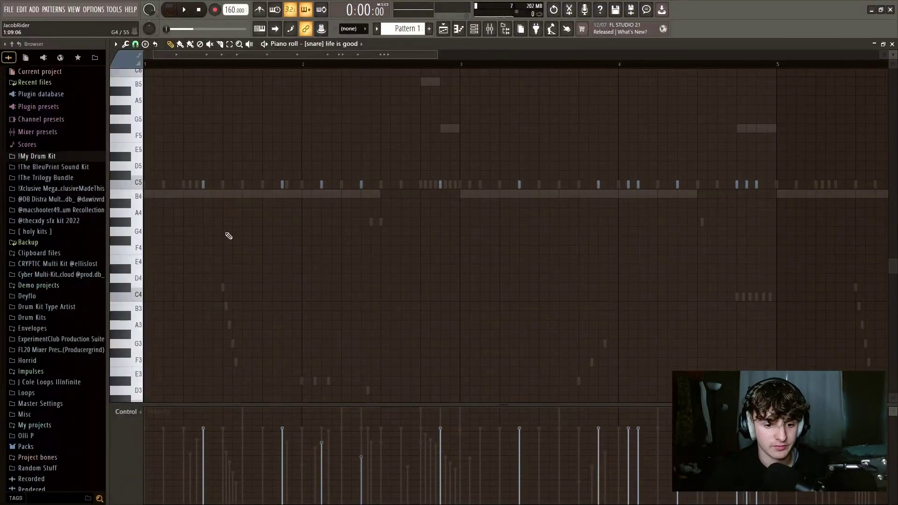
click(136, 44)
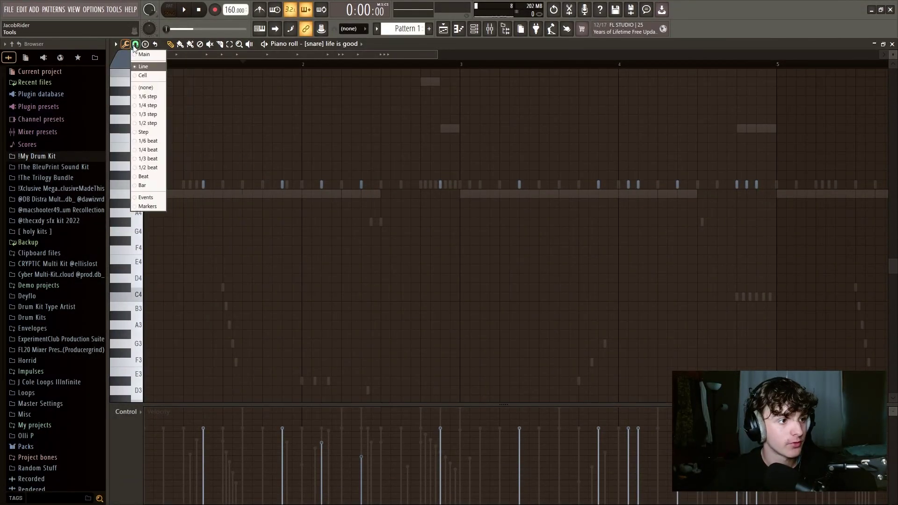
click(138, 114)
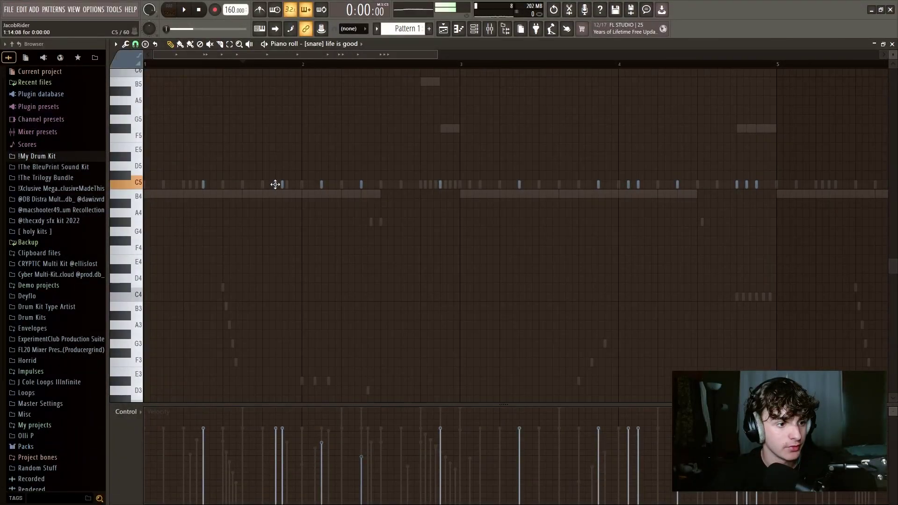
- Try an extra pitched snare note just after the last bar 1 hit, raising it from A4 to B4 during playback
right_click(272, 188)
key(space)
key(space)
key(space)
key(space)
key(space)
key(space)
click(288, 213)
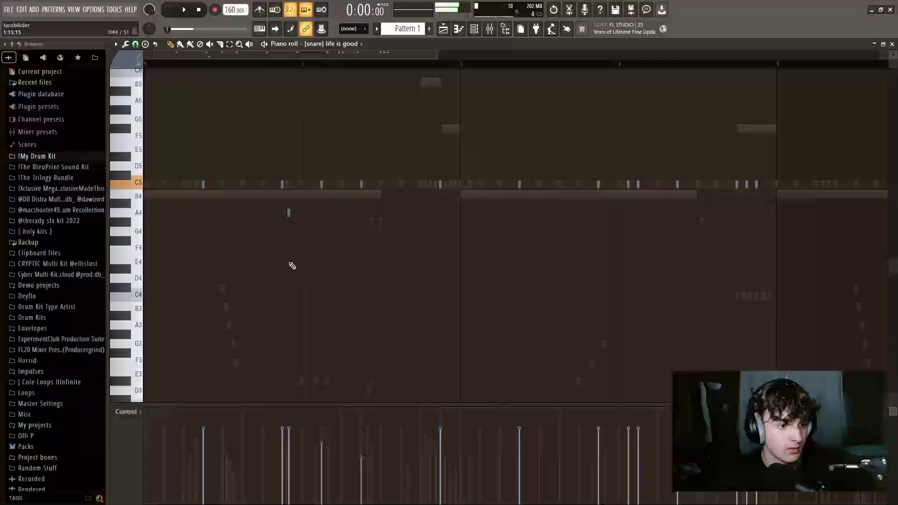
drag(288, 212, 288, 195)
key(space)
- Try additional F#4 and A4 snare notes in bar 2, and delete all the trial notes around the C5 pattern
click(341, 240)
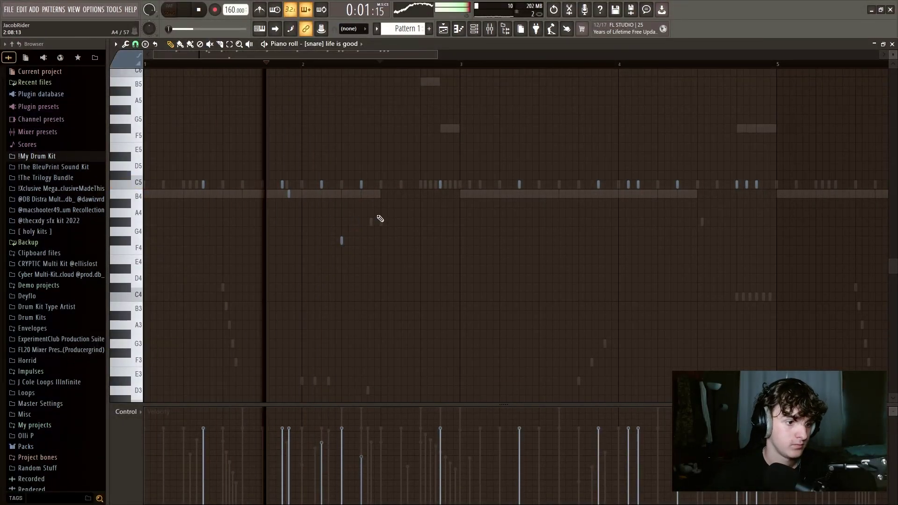
click(380, 212)
click(397, 213)
right_click(397, 213)
right_click(381, 213)
key(space)
key(space)
right_click(342, 240)
right_click(288, 194)
key(space)
key(space)
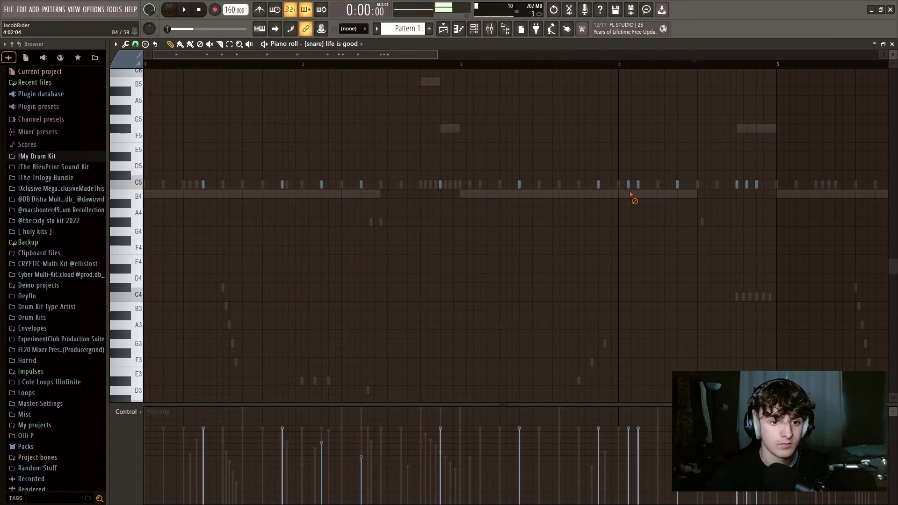
- Lower the velocity of the snare note on the second step of bar 4 and play the pattern
drag(628, 185, 632, 185)
drag(632, 491, 639, 430)
key(space)
- Try extra E4 and G4 snare notes in bar 4, and delete both trial notes
click(656, 259)
click(671, 231)
key(space)
drag(632, 186, 627, 185)
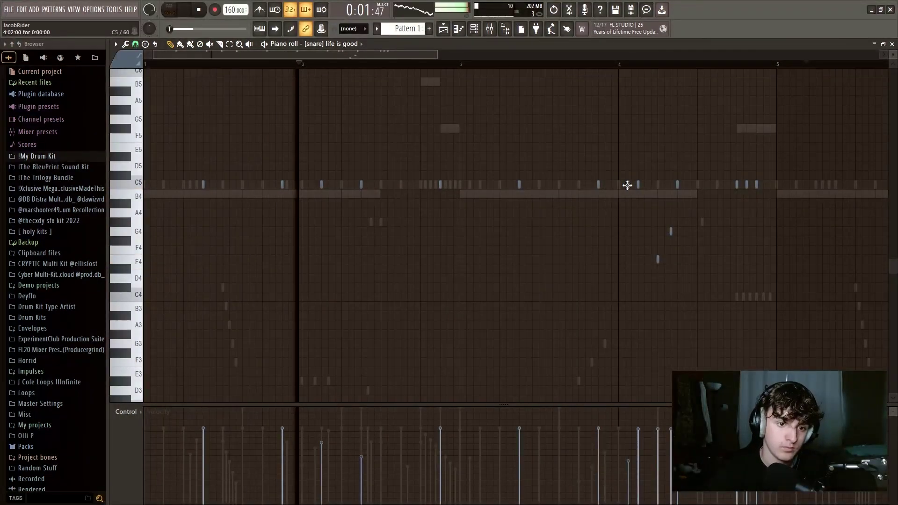
key(space)
right_click(671, 231)
right_click(657, 260)
- Add a G4 snare note at the midpoint of bar 4 and audition the pattern
click(698, 231)
key(space)
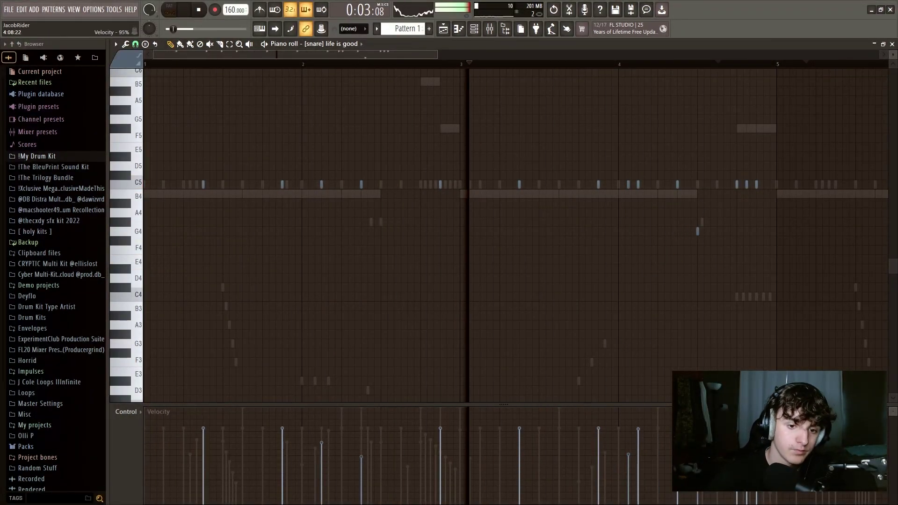
scroll(671, 64, down, 2)
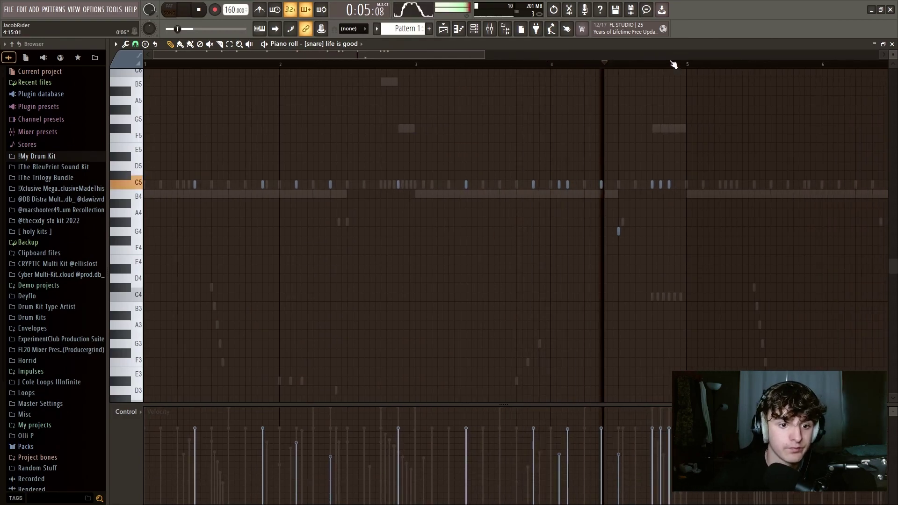
scroll(672, 65, down, 1)
key(space)
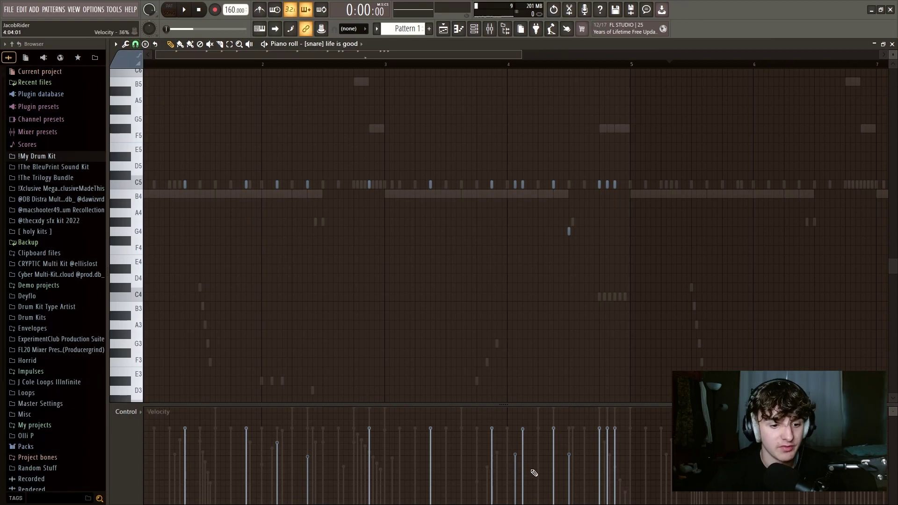
- Duplicate the four-bar snare pattern into bars 5–8, and remove the G4 note and final three C5 hits from bar 8
click(141, 56)
click(149, 67)
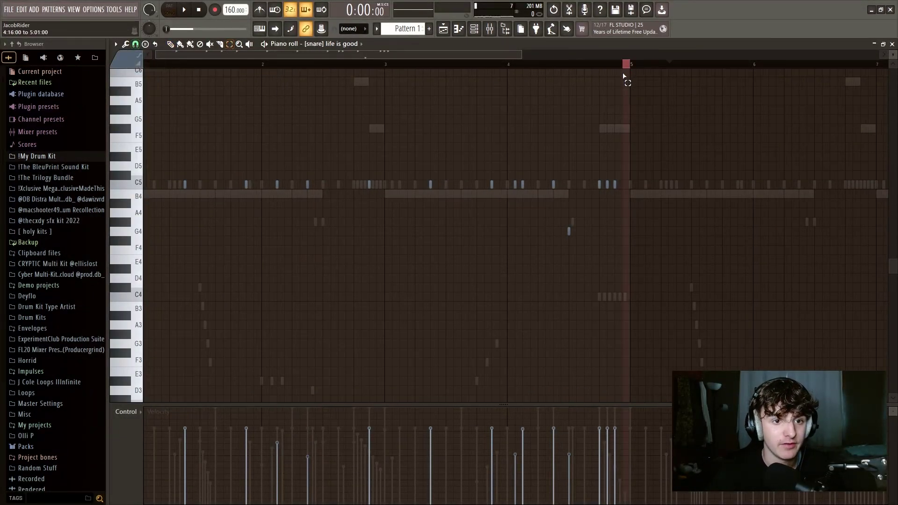
drag(623, 76, 3, 177)
key(ctrl+b)
drag(830, 171, 788, 206)
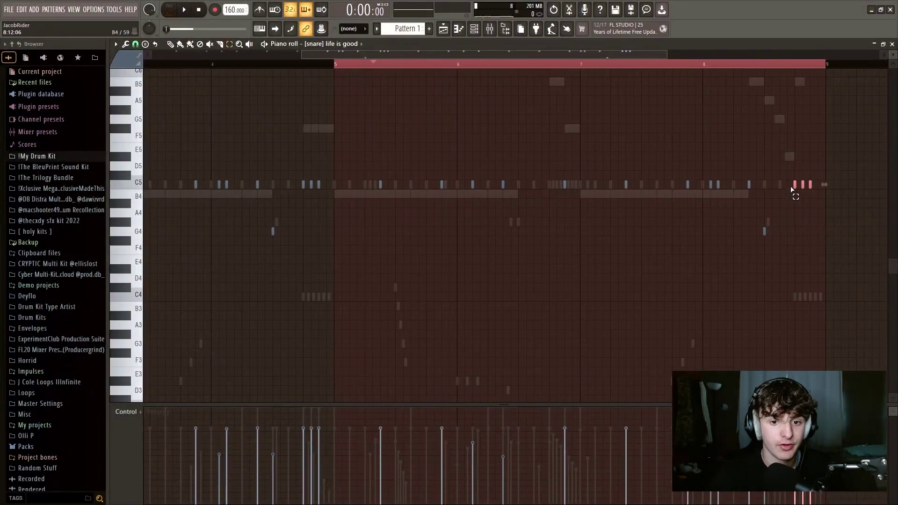
scroll(784, 67, down, 4)
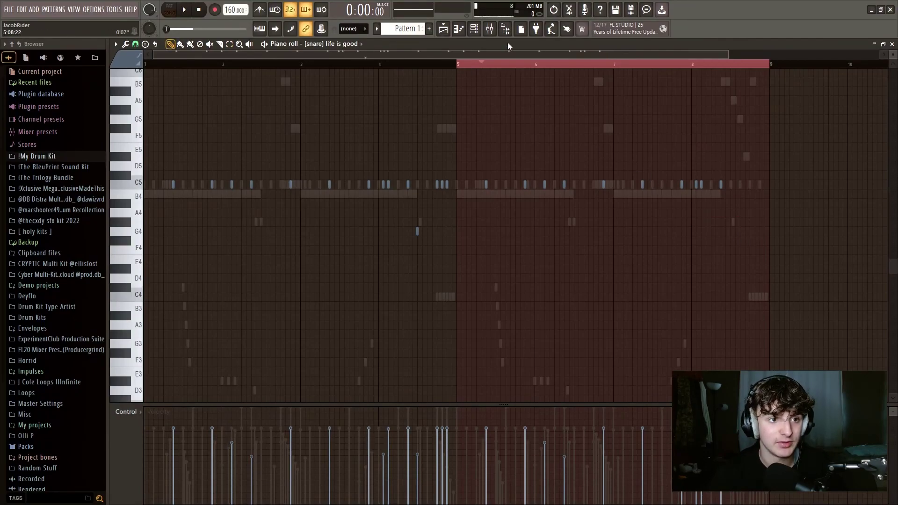
- Show the channel rack and expand the Snare Midis folder inside the Cyber Multi-Kit's Drum MIDIS
key(F6)
click(47, 274)
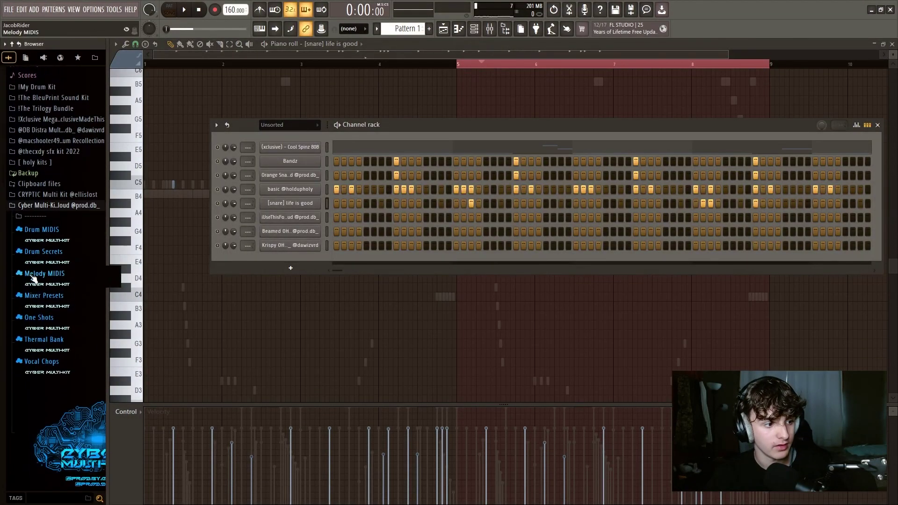
scroll(49, 240, down, 1)
click(47, 219)
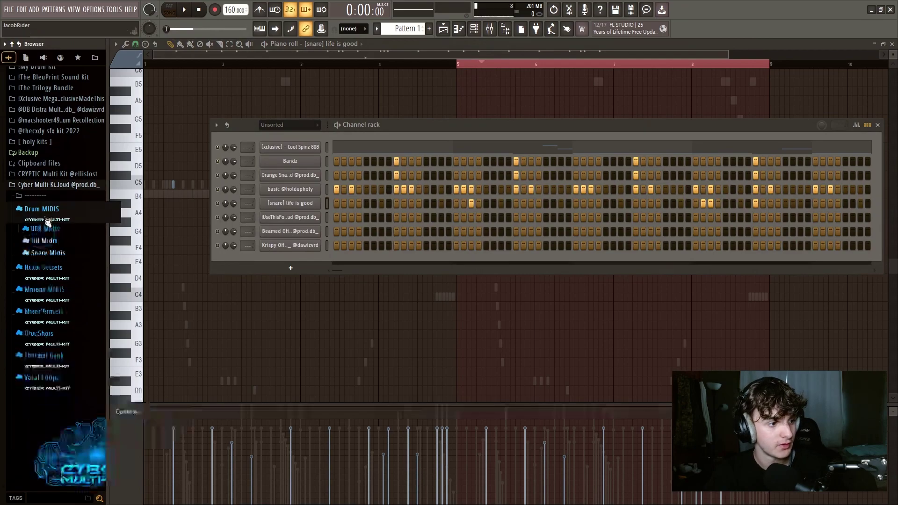
click(47, 252)
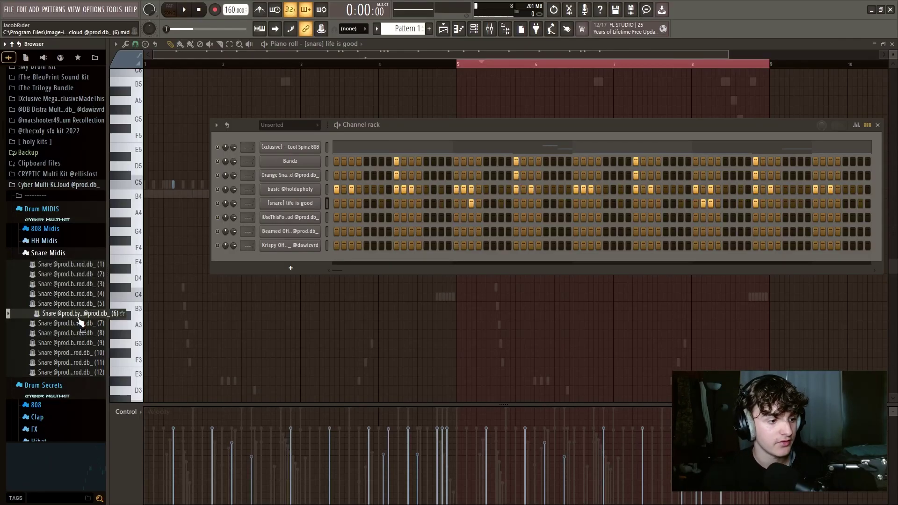
- Try the Snare (6) MIDI on the iUseThisForMyRolls snare channel, moving its notes from bar 4 to bar 8
drag(80, 322, 300, 220)
right_click(312, 220)
click(343, 219)
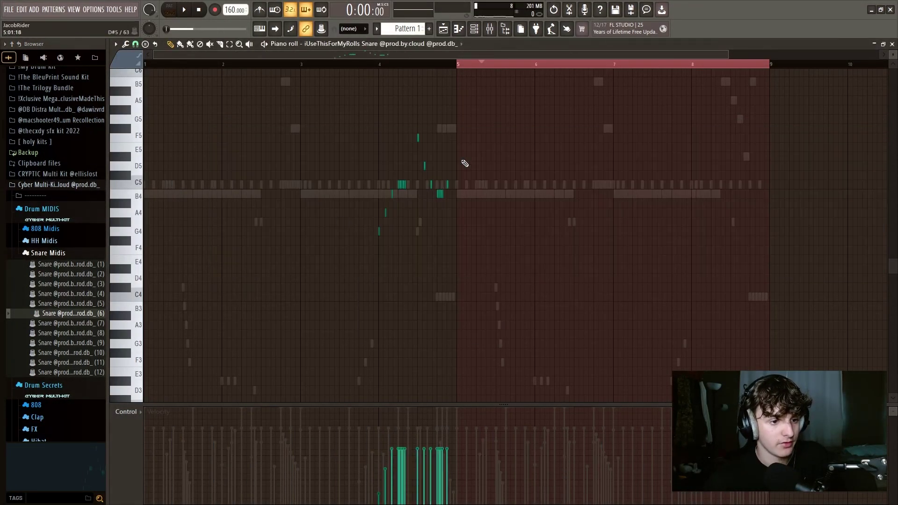
double_click(463, 65)
key(ctrl+a)
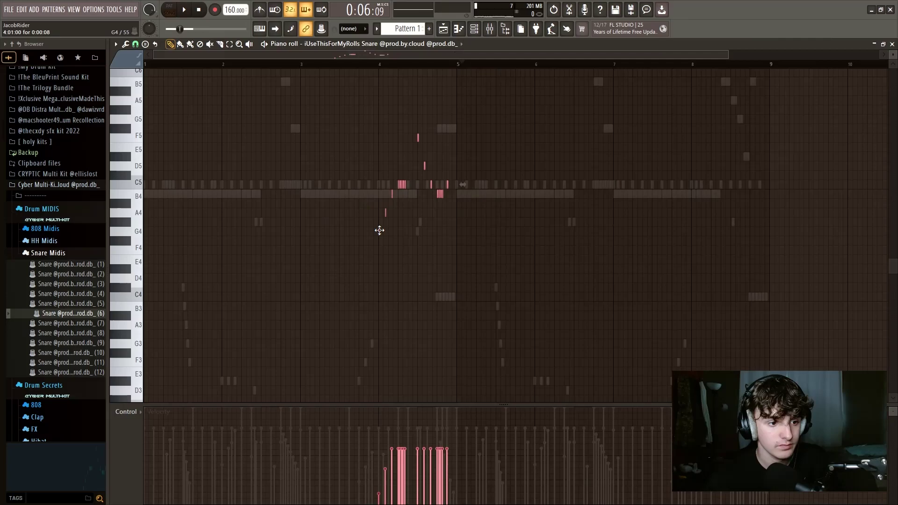
drag(379, 231, 696, 237)
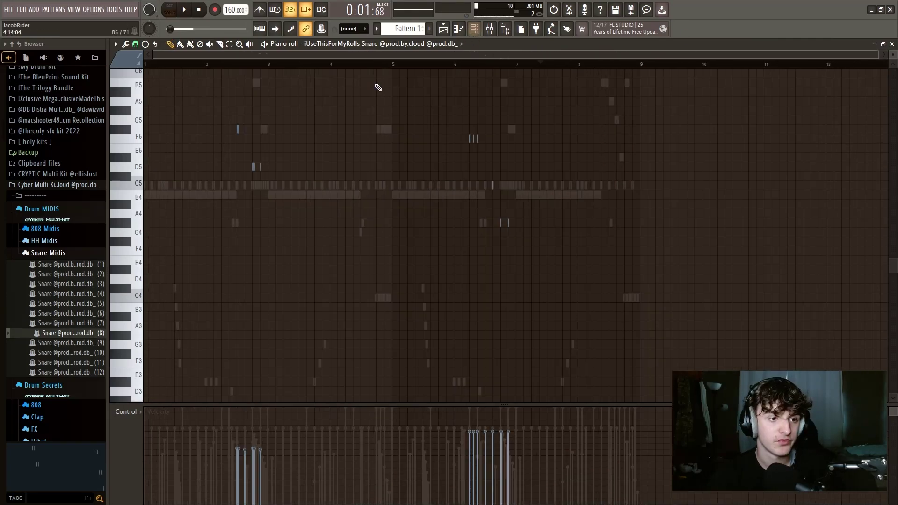
- Clone the iUseThisForMyRolls snare channel and open the #2 copy in the piano roll
drag(176, 106, 559, 294)
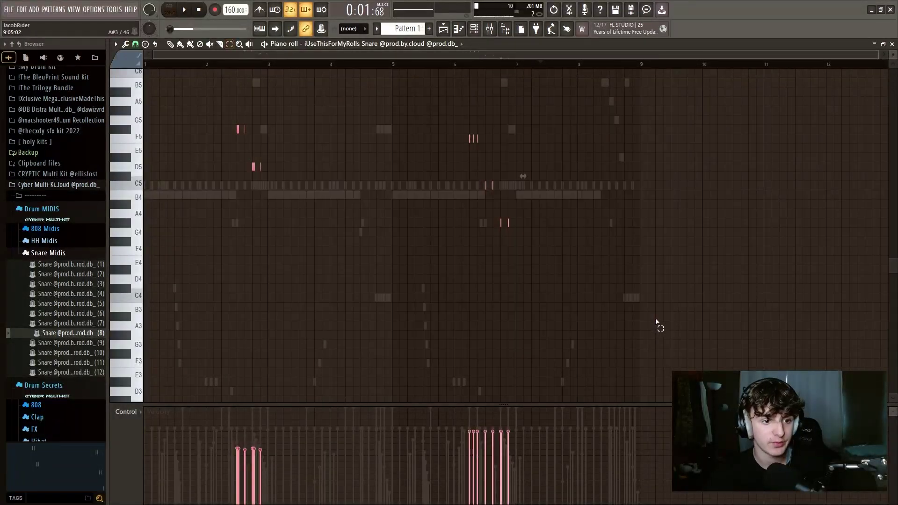
ctrl+click(603, 283)
key(F6)
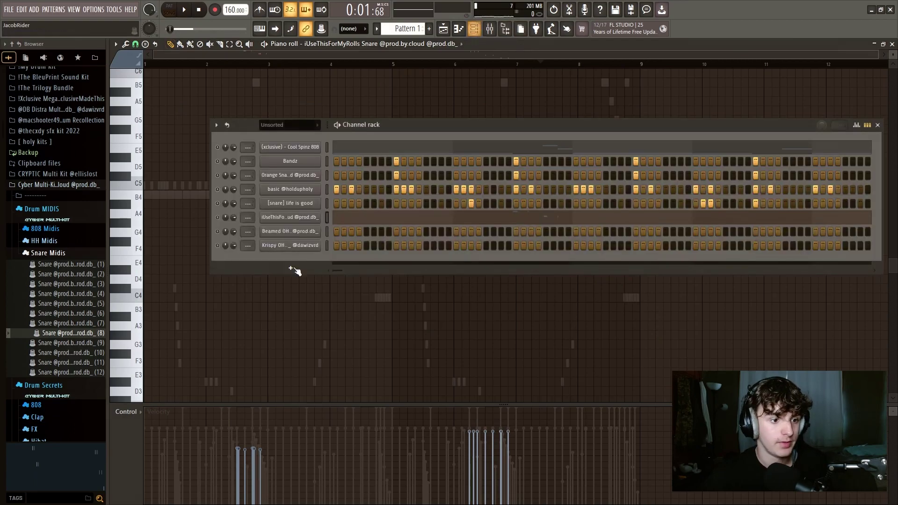
right_click(313, 212)
click(327, 316)
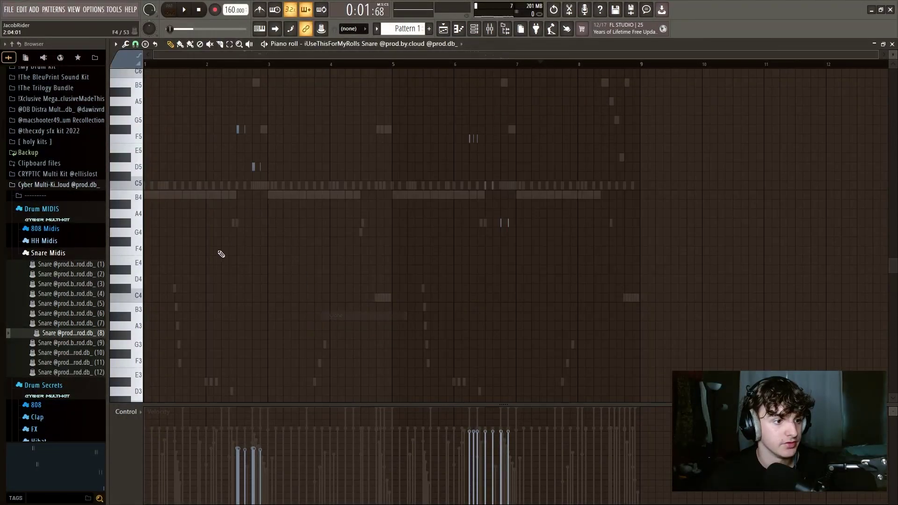
drag(413, 97, 561, 266)
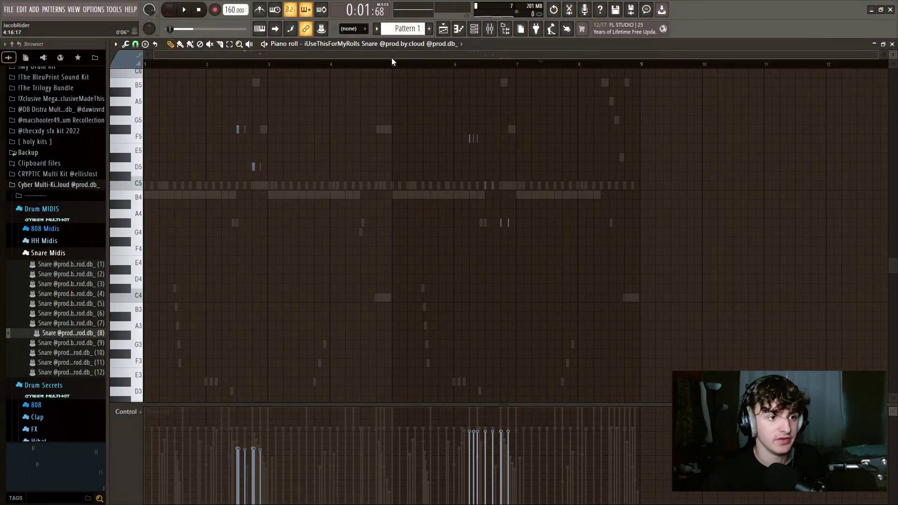
scroll(405, 44, up, 5)
click(379, 44)
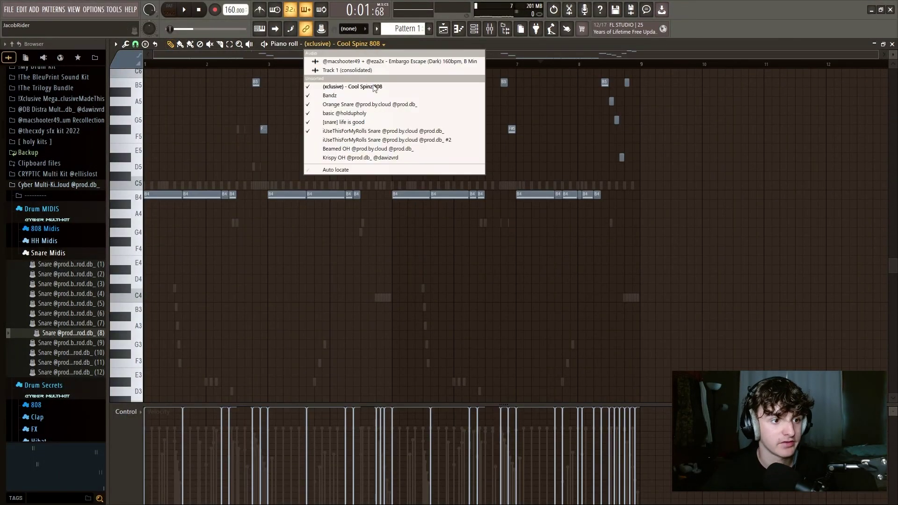
click(374, 140)
- Load the Snare (4) MIDI into the cloned snare channel, place its notes in bar 8, and audition the roll
click(73, 303)
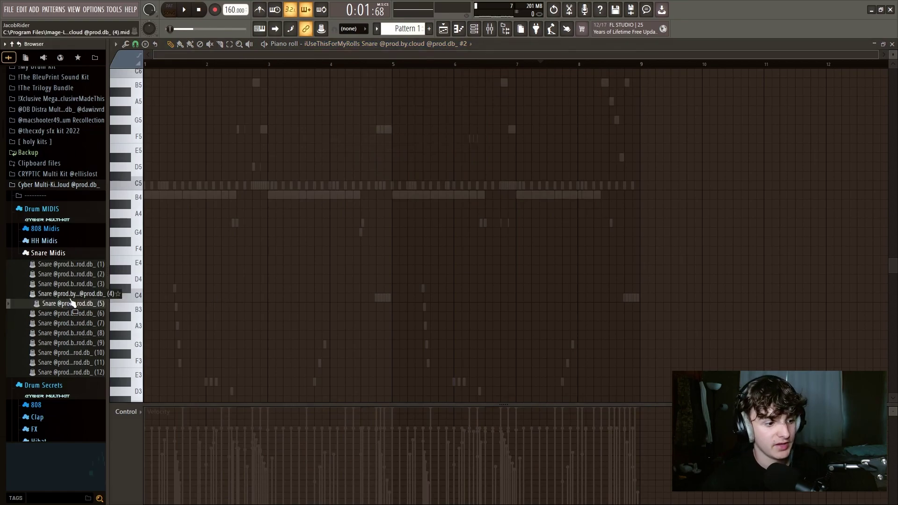
click(73, 294)
click(75, 274)
drag(84, 276, 246, 187)
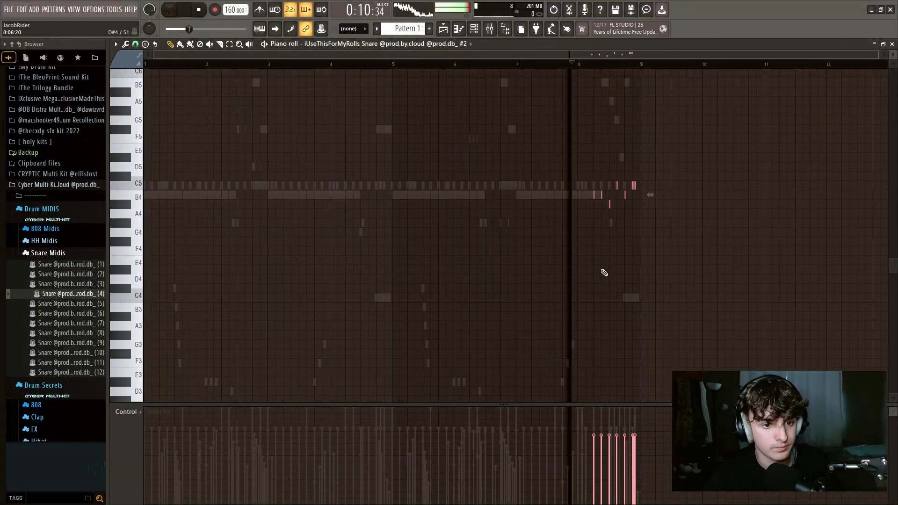
click(609, 278)
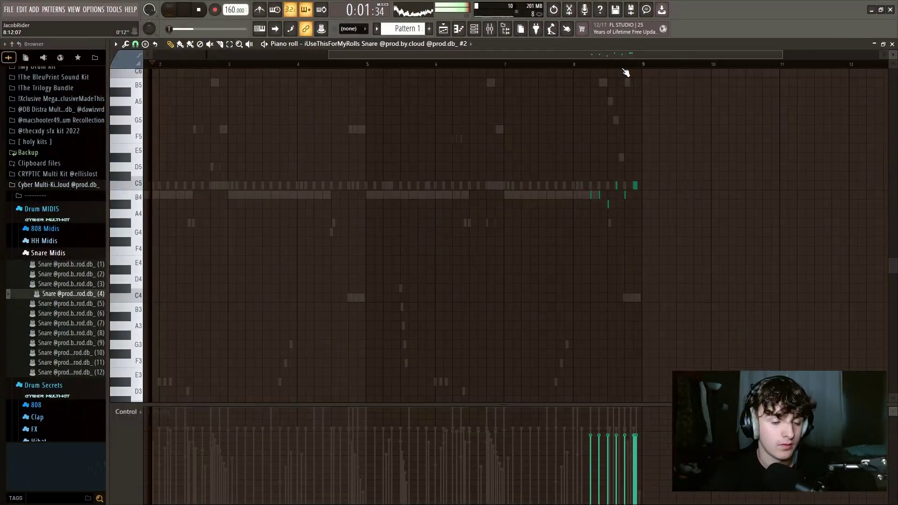
key(space)
scroll(624, 66, up, 3)
drag(542, 192, 695, 211)
drag(664, 164, 561, 238)
right_click(677, 244)
key(Escape)
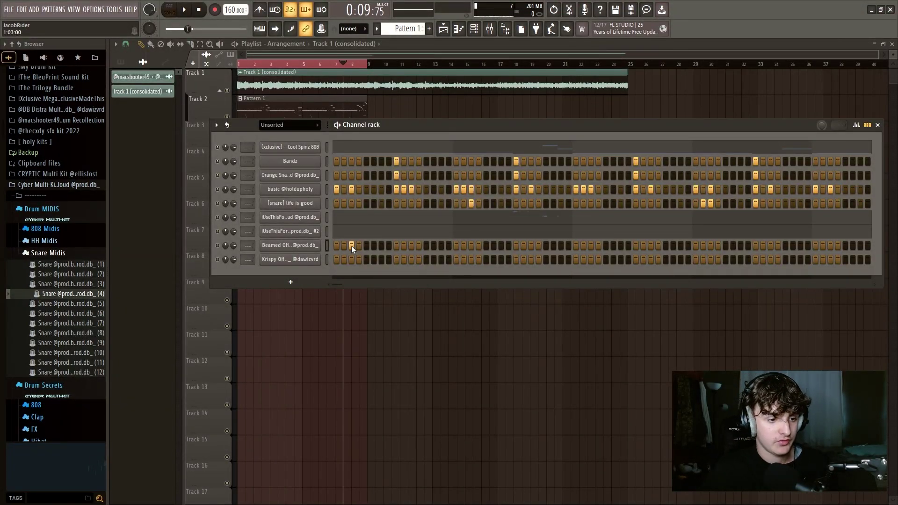
- Duplicate bars 1–4 of the Beamed OH open-hat pattern into bars 5–8 and close the piano roll
key(F6)
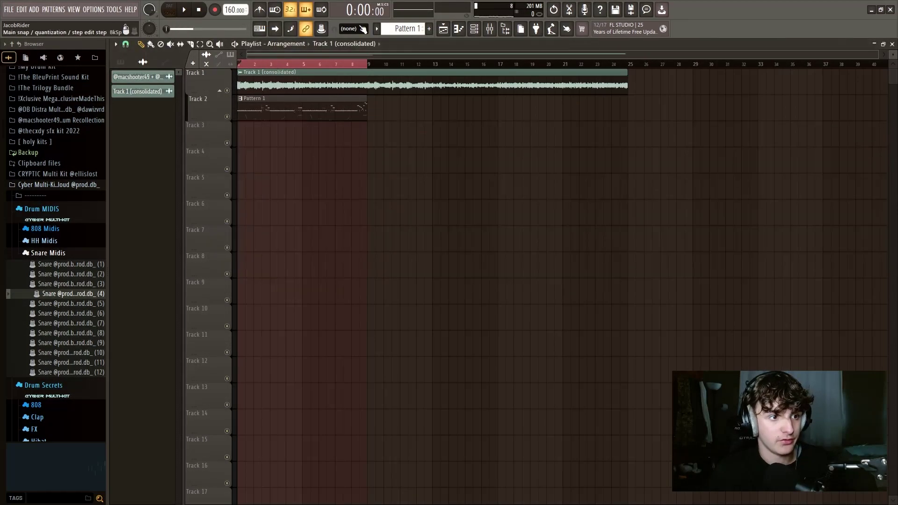
click(474, 32)
key(space)
right_click(315, 245)
click(341, 245)
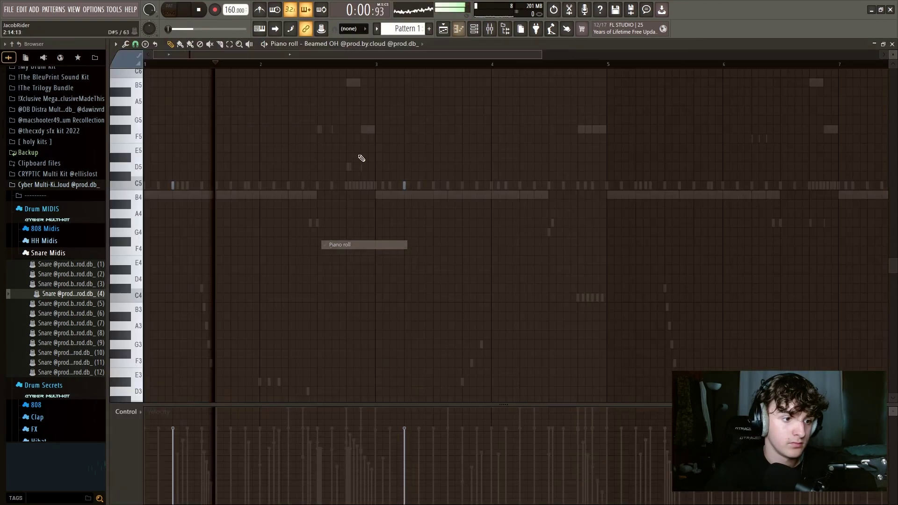
drag(607, 66, 145, 66)
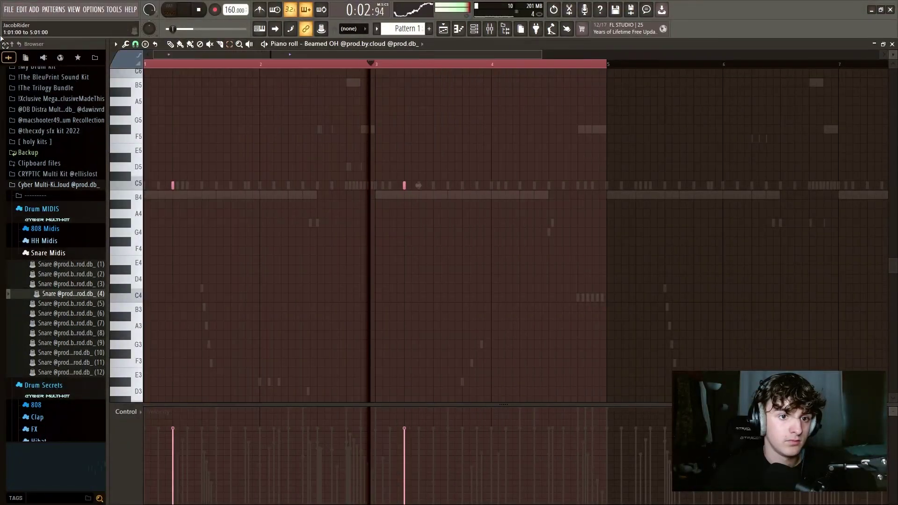
key(ctrl+b)
ctrl+click(726, 68)
scroll(721, 64, down, 3)
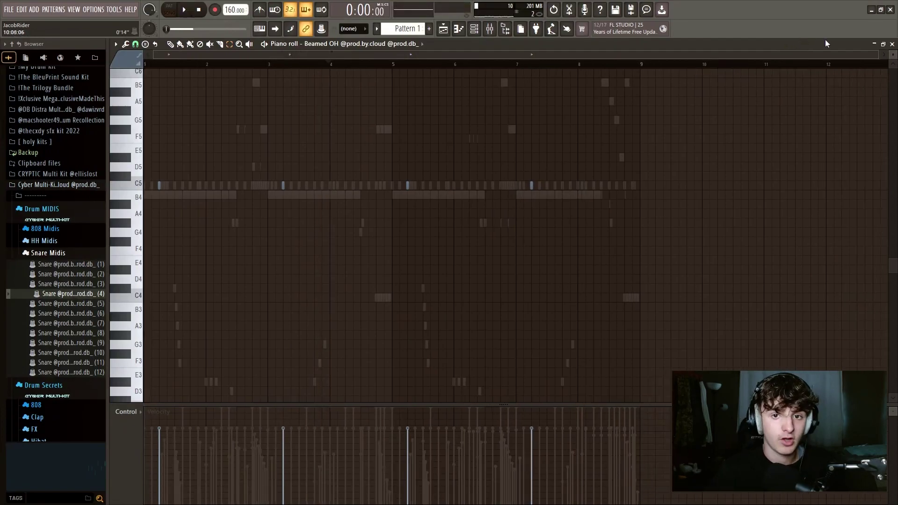
click(892, 45)
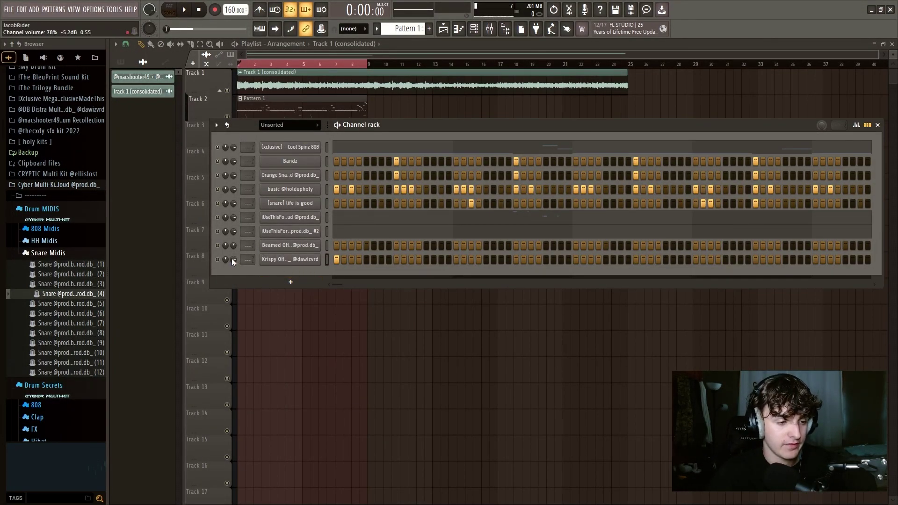
- Lower the Krispy OH channel volume to 44% and try a hit on step 17 during playback, removing it again
drag(234, 259, 233, 286)
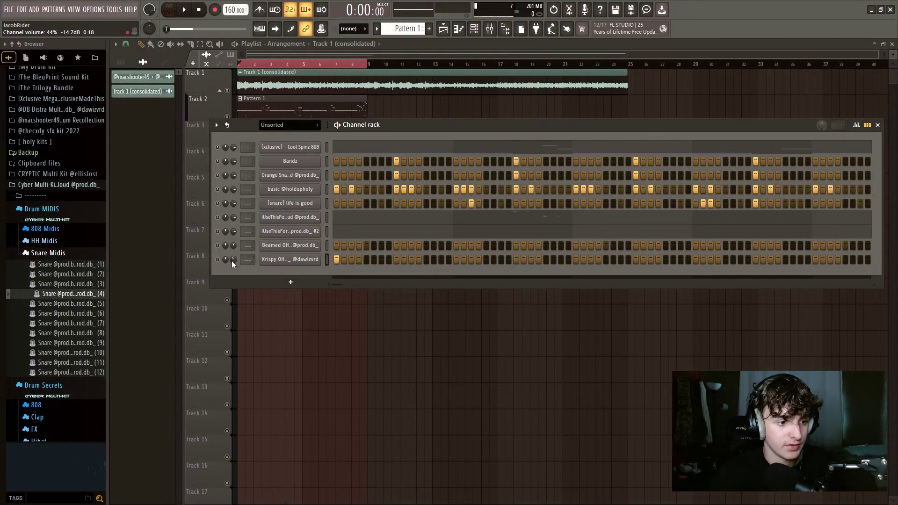
key(space)
click(456, 259)
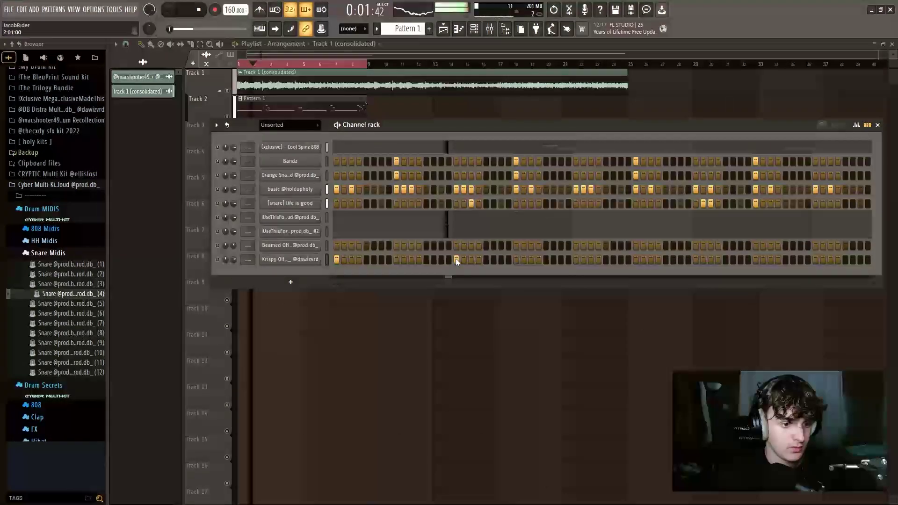
right_click(456, 259)
- Replay the pattern and add a Krispy OH hit on step 11
key(space)
key(space)
key(space)
key(space)
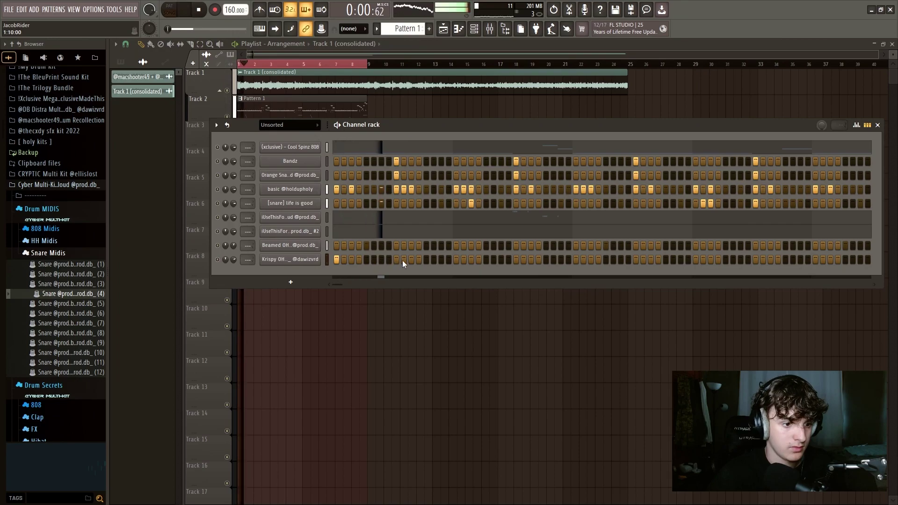
click(410, 259)
key(space)
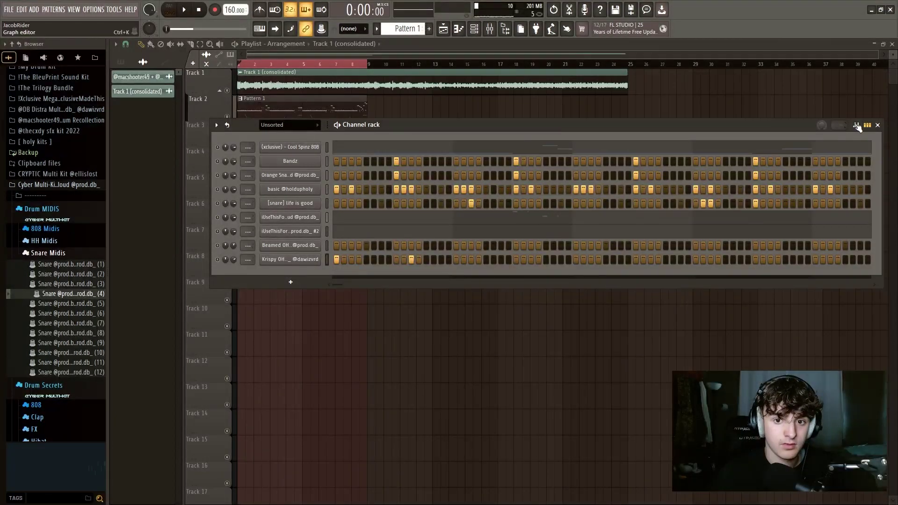
- Add a Krispy OH hit on step 33 and audition the pattern
click(857, 126)
key(space)
click(857, 126)
click(576, 259)
key(space)
key(space)
click(857, 126)
- Check the Krispy OH pattern in the piano roll and add another hit on step 65
right_click(299, 260)
click(341, 259)
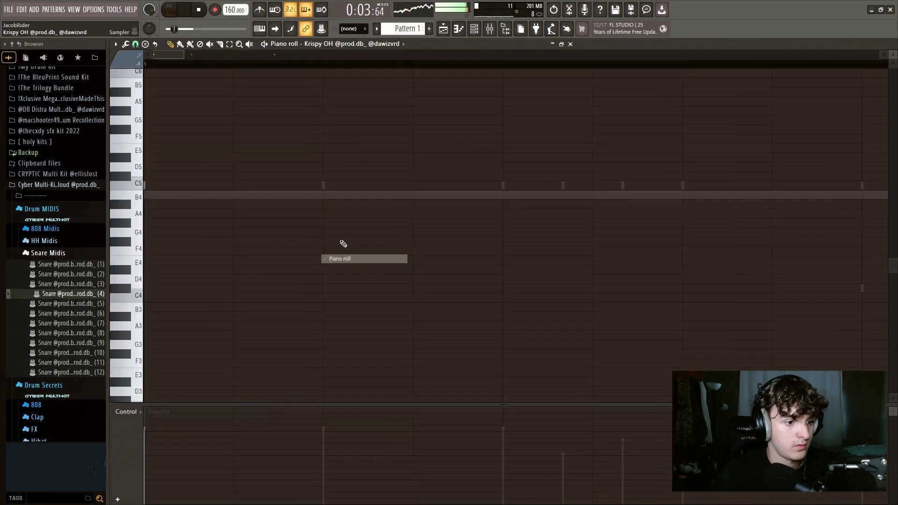
scroll(343, 243, down, 10)
click(570, 44)
key(space)
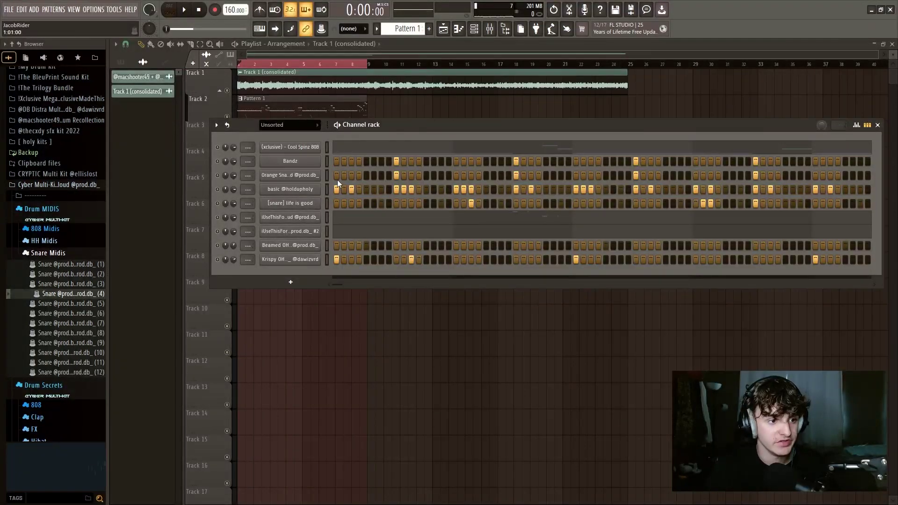
- Open the mixer, and audition the arrangement from around bar 8
key(F9)
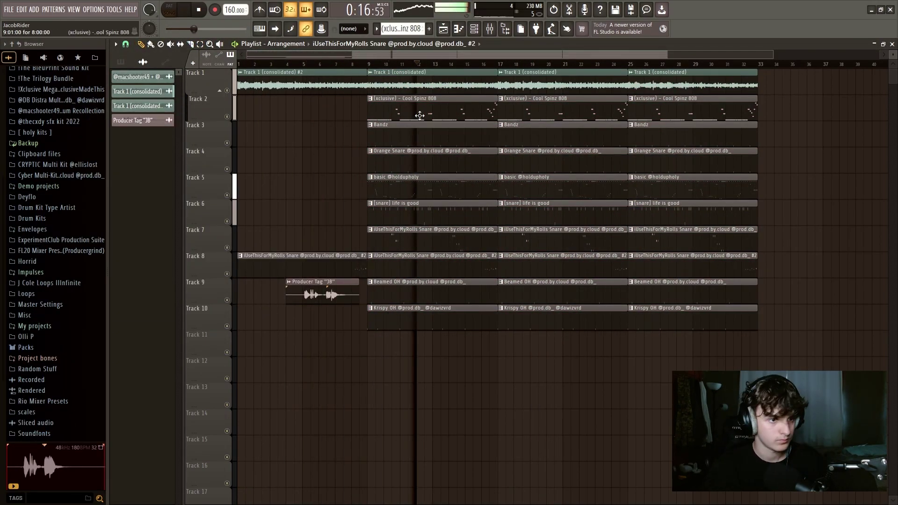
click(355, 64)
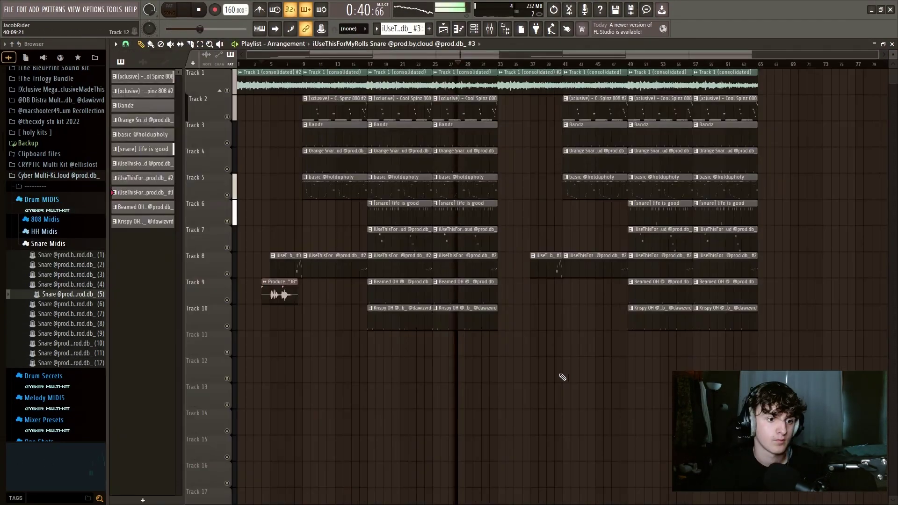
- Extend the arrangement with a third drum section from about bar 65 to bar 89 under the repeated melody
click(59, 175)
click(595, 125)
double_click(546, 266)
drag(189, 145, 305, 180)
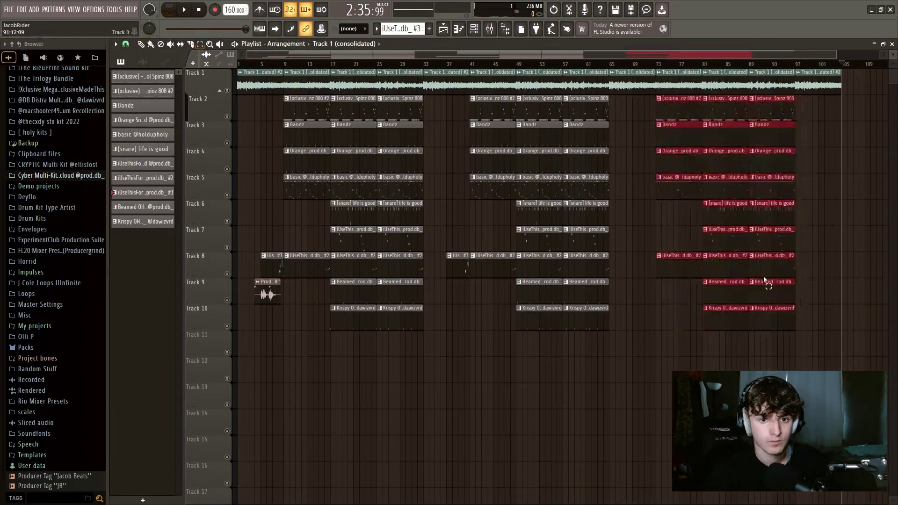
key(ctrl+z)
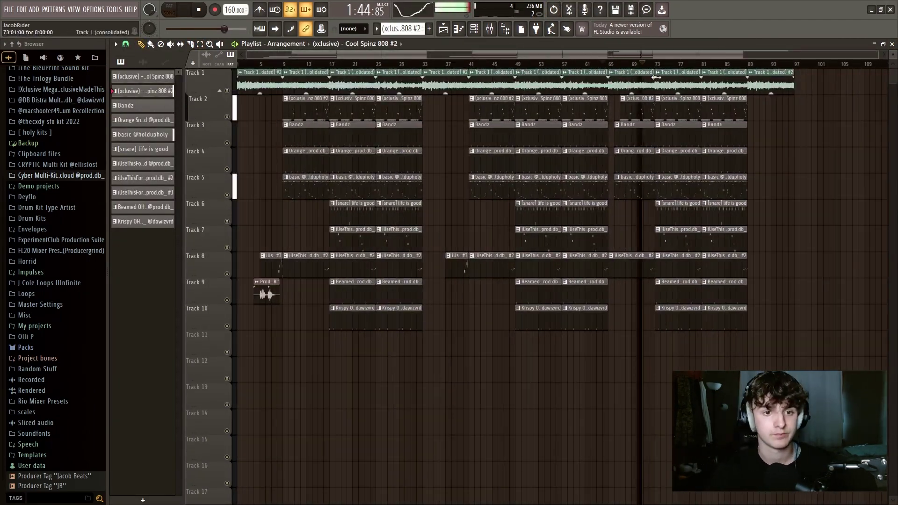
- Automate the master volume on Track 11 across the whole arrangement, with a fade-out over the last bars
key(F9)
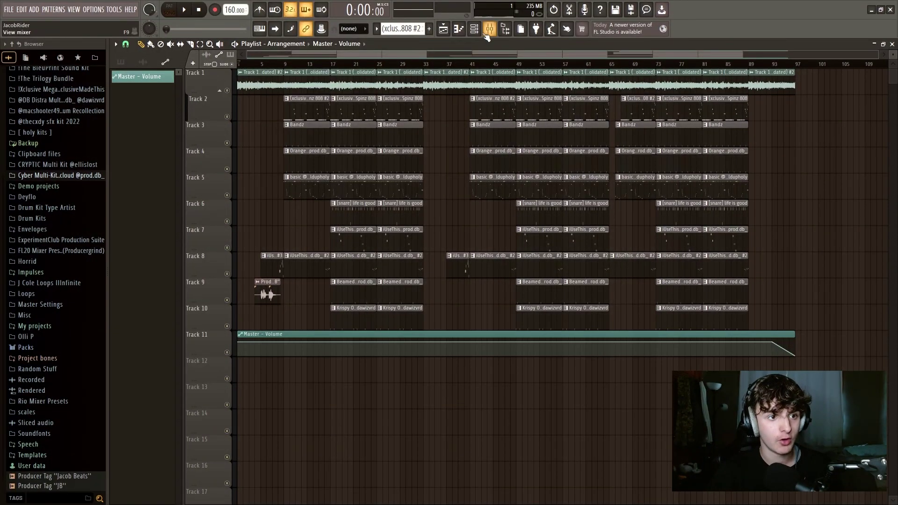
- Review the mixer's master and first inserts, and inspect the Fruity Parametric EQ 2 on the Loop track
click(490, 30)
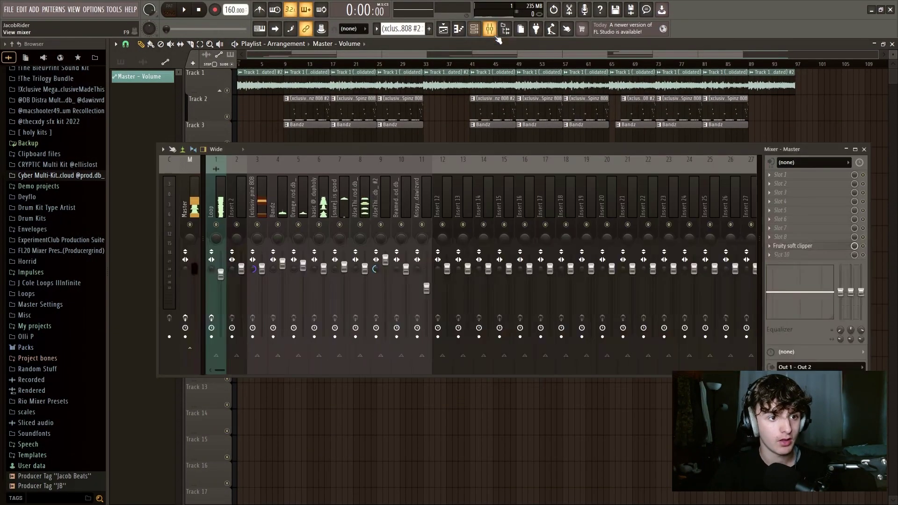
click(239, 200)
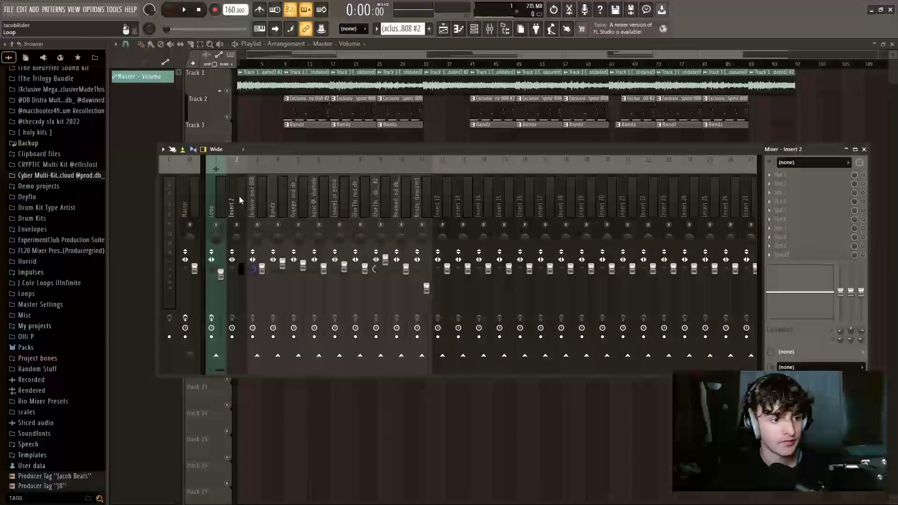
click(251, 211)
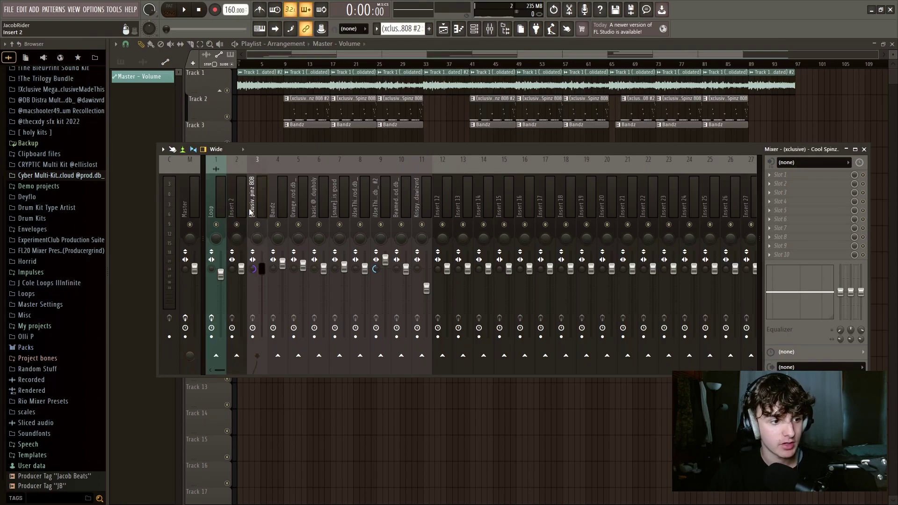
click(209, 208)
click(805, 211)
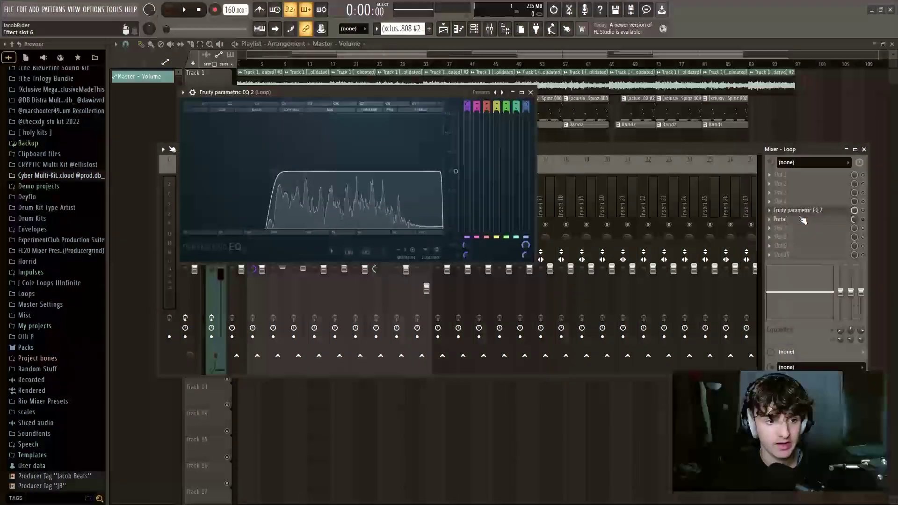
click(805, 211)
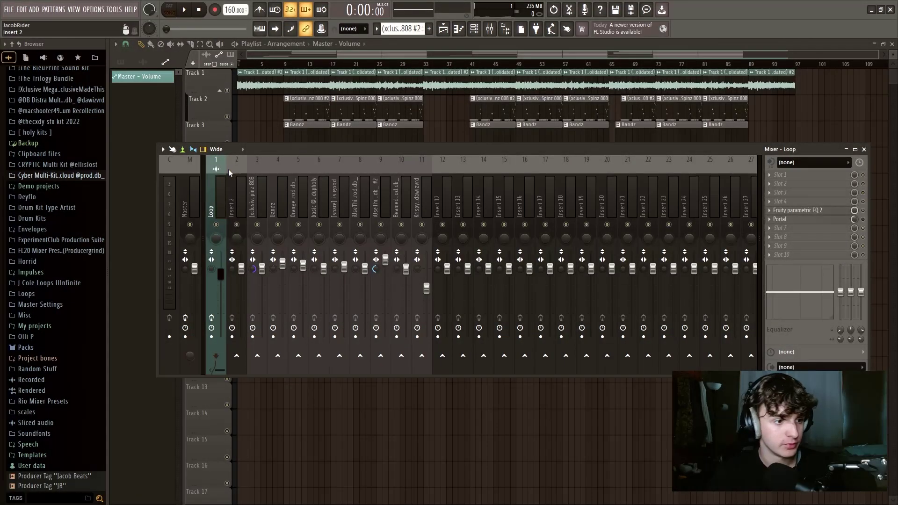
- Go through the 808, Bandz, snare, hi-hat, roll and open-hat mixer tracks to check their levels and stereo settings
click(256, 187)
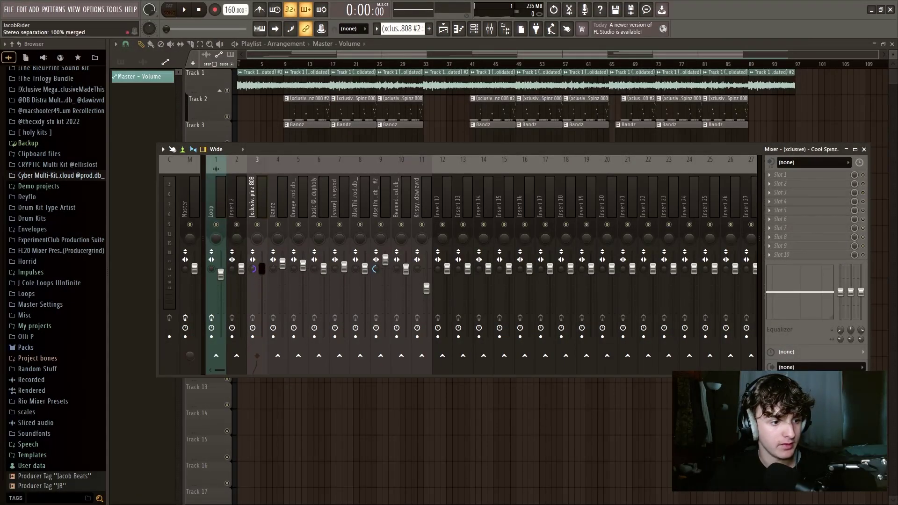
click(273, 194)
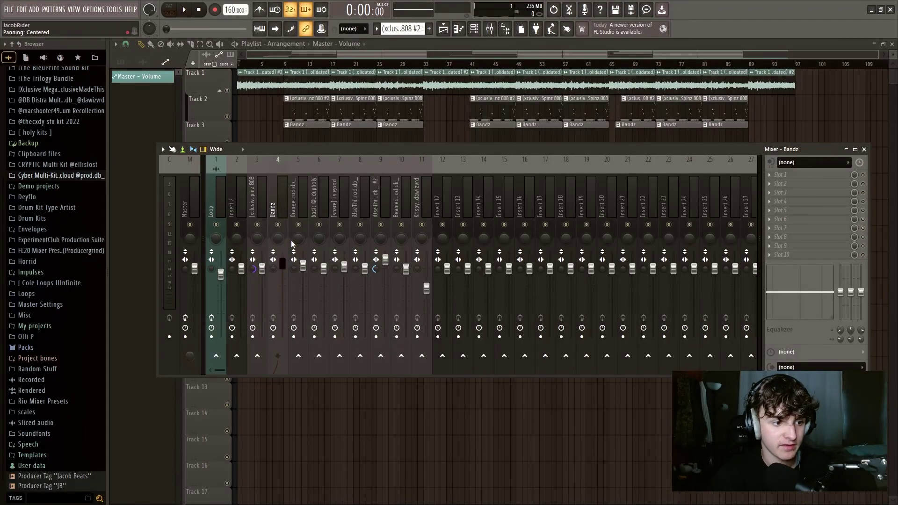
click(295, 255)
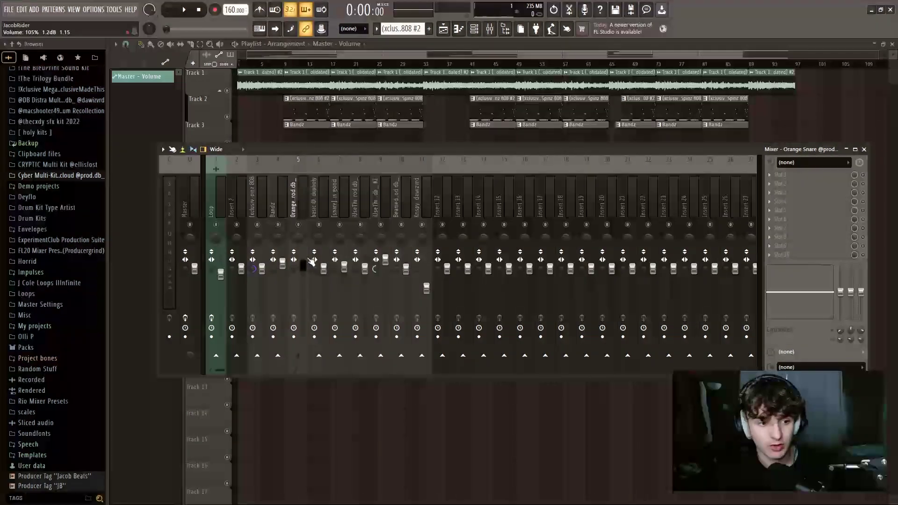
click(311, 207)
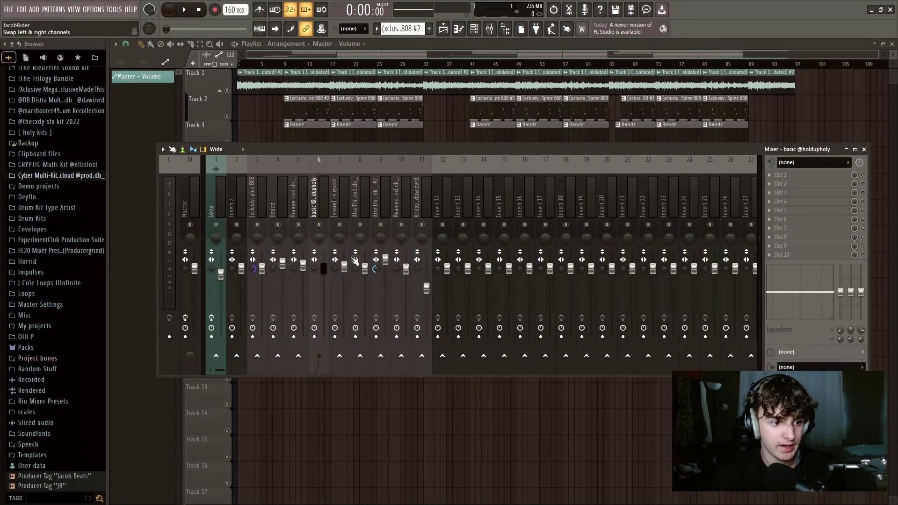
click(349, 206)
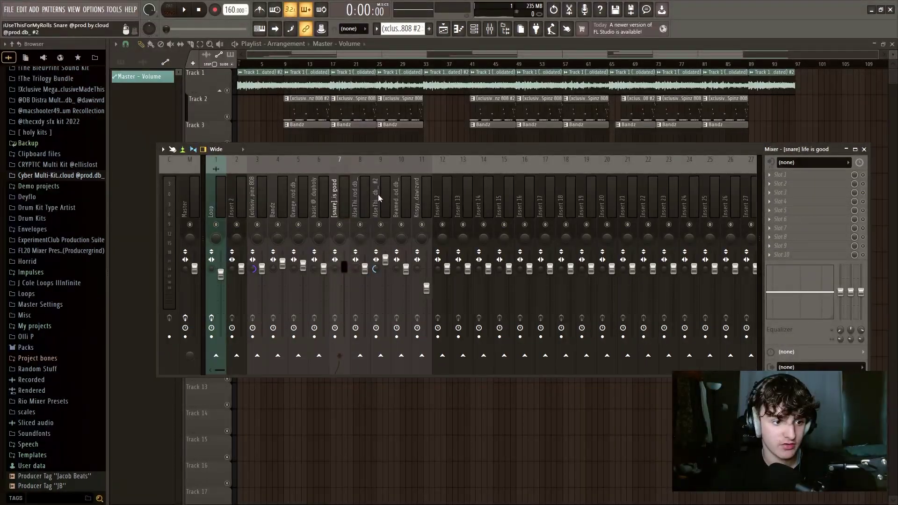
click(366, 206)
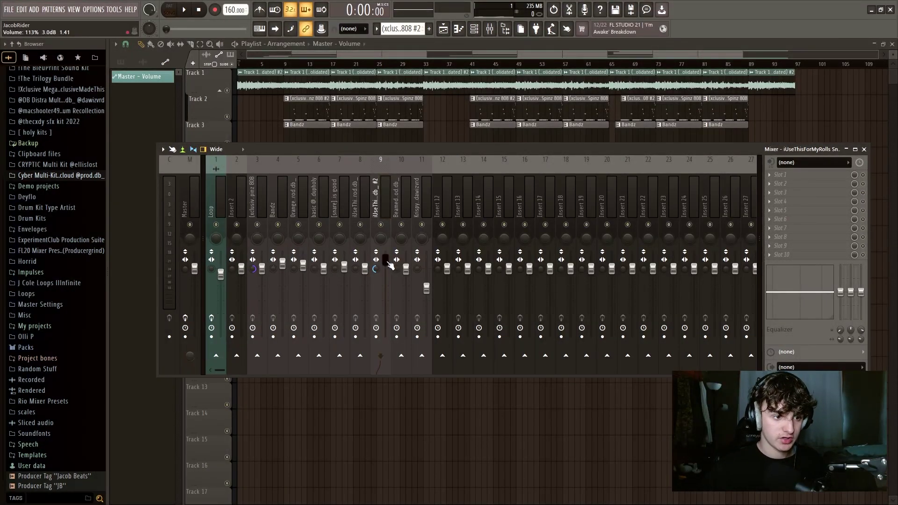
click(427, 288)
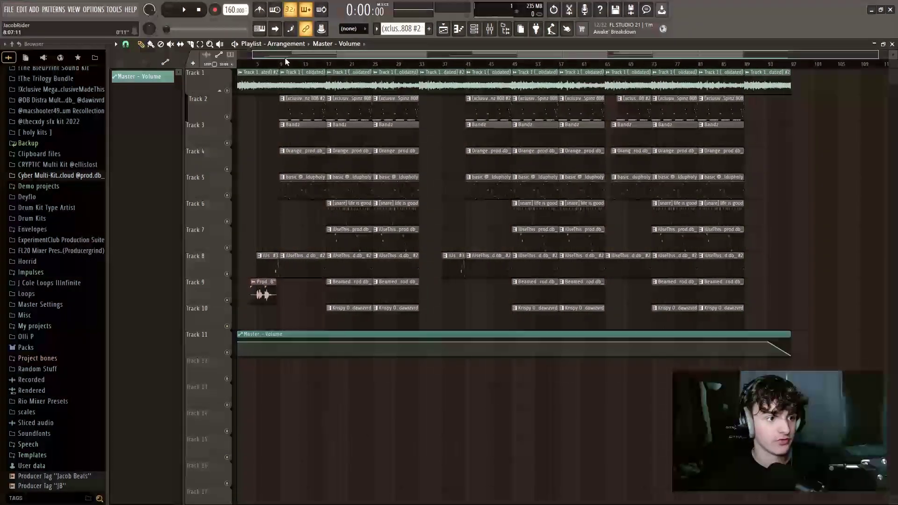
- Move the Master - Volume automation clip down from Track 11 to Track 12
drag(295, 62, 62, 142)
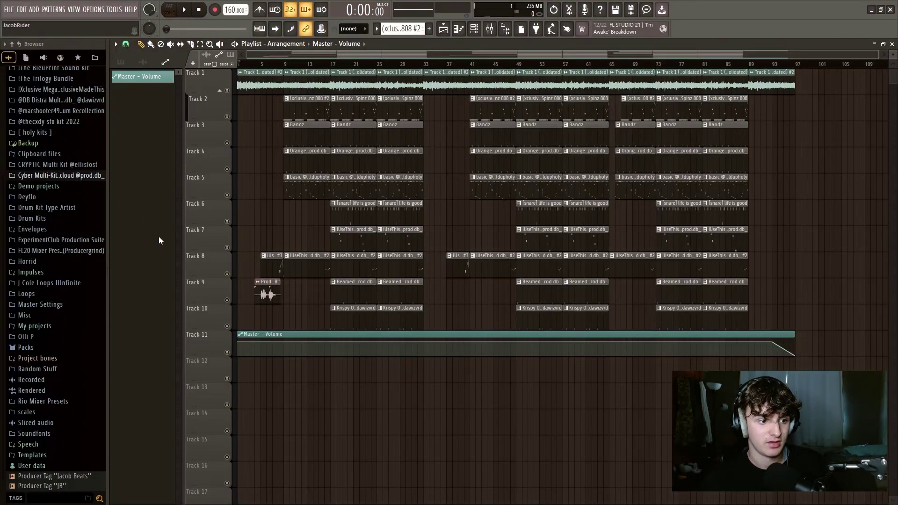
ctrl+click(406, 335)
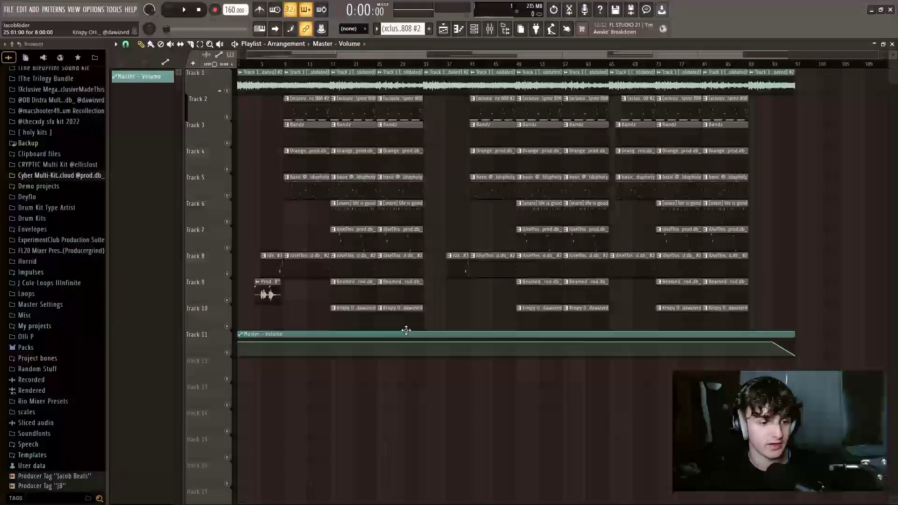
key(shift+Down)
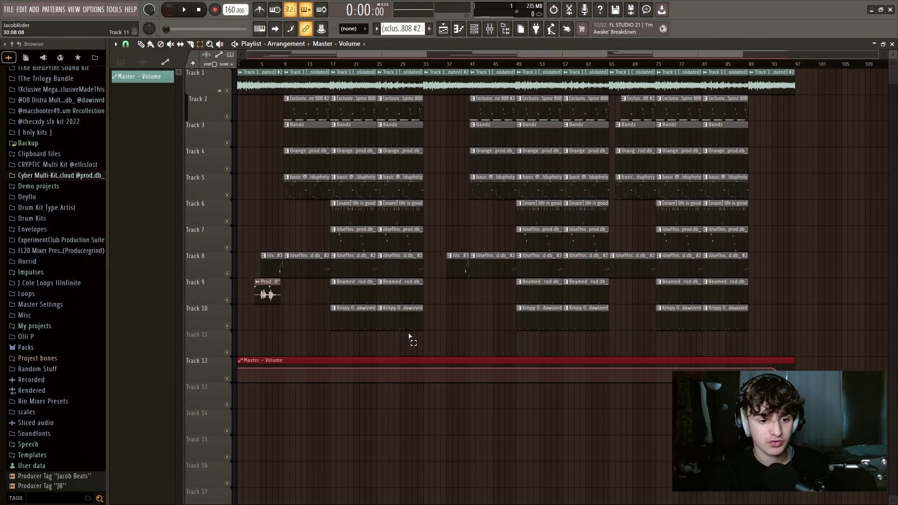
- Move the producer tag clip from Track 9 to Track 11 and deselect it
ctrl+click(270, 290)
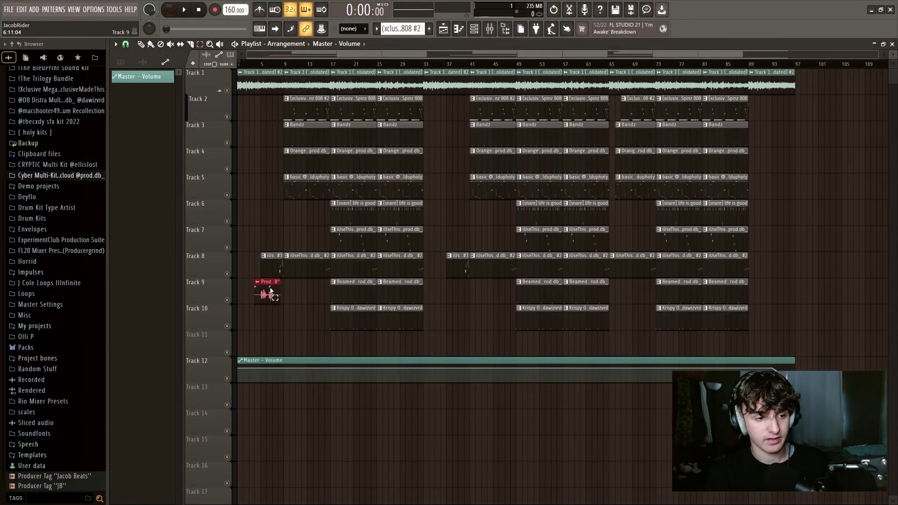
key(shift+Down)
key(shift+Down)
key(shift+Down)
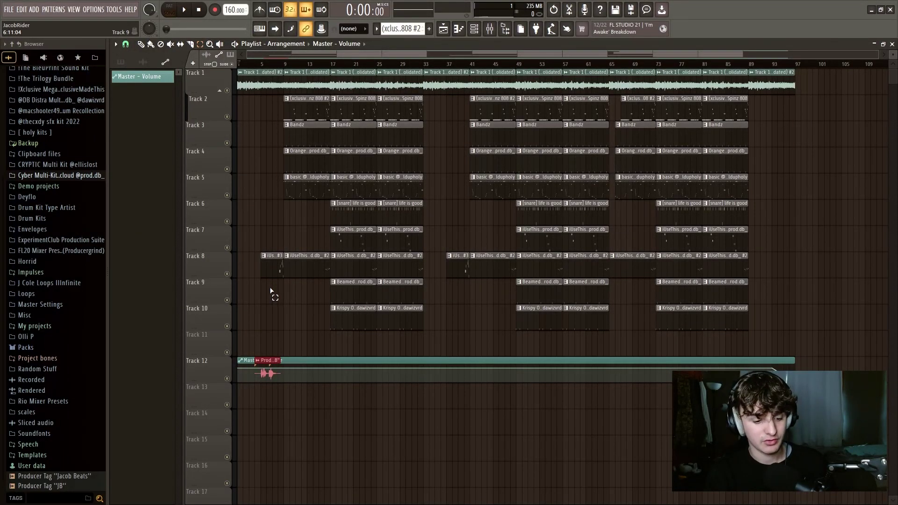
key(shift+Up)
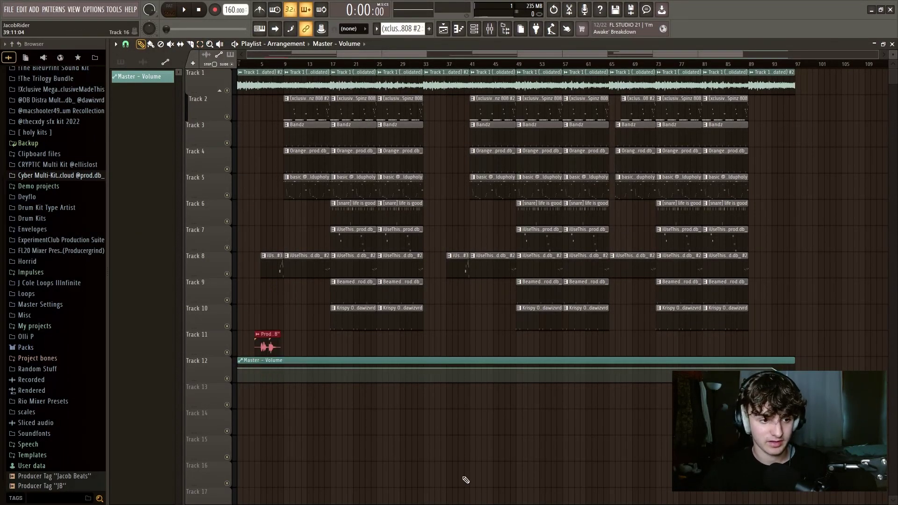
ctrl+click(461, 422)
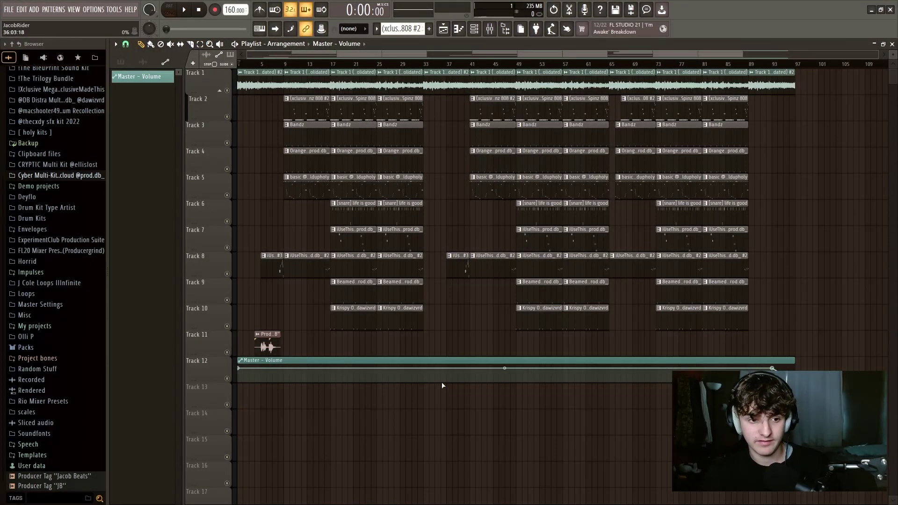